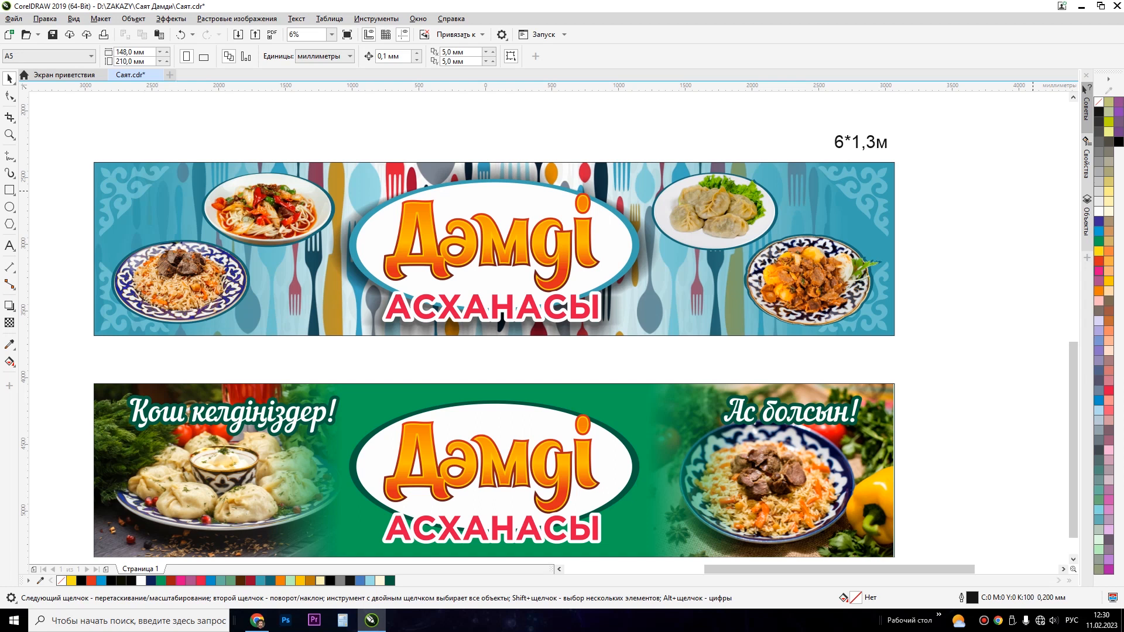
Step: Draw a rectangle about 4610 × 1170 mm in the empty area beside the blue banner
{"action": "scroll", "coordinate": [576, 226], "scroll_direction": "down", "scroll_amount": 1}
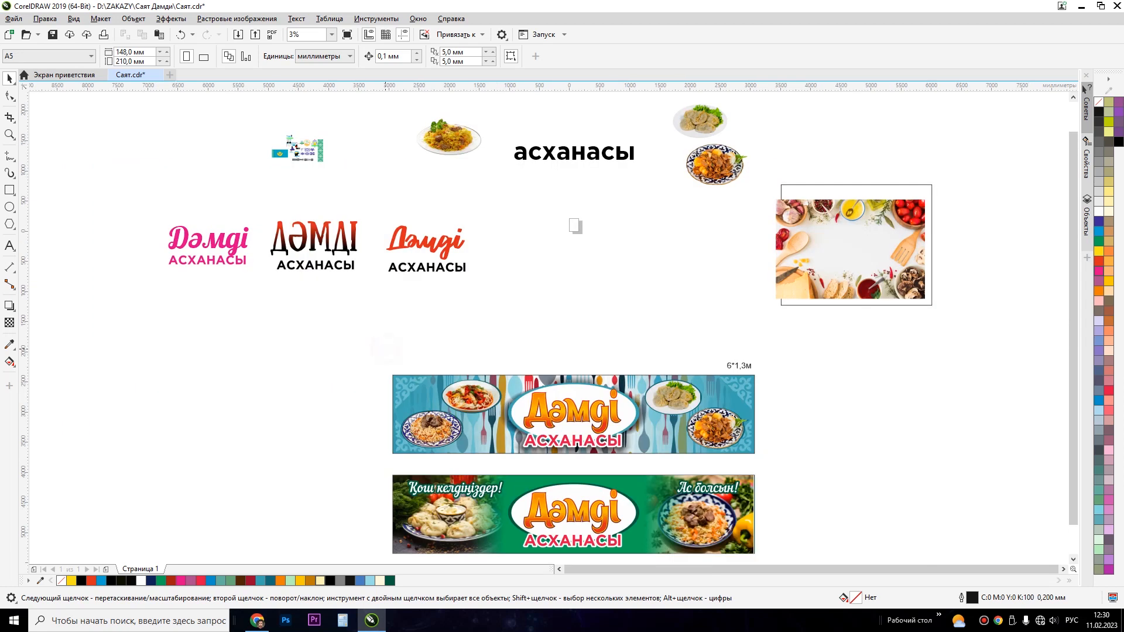
{"action": "key", "text": "F2"}
{"action": "left_click_drag", "start_coordinate": [370, 355], "coordinate": [831, 559]}
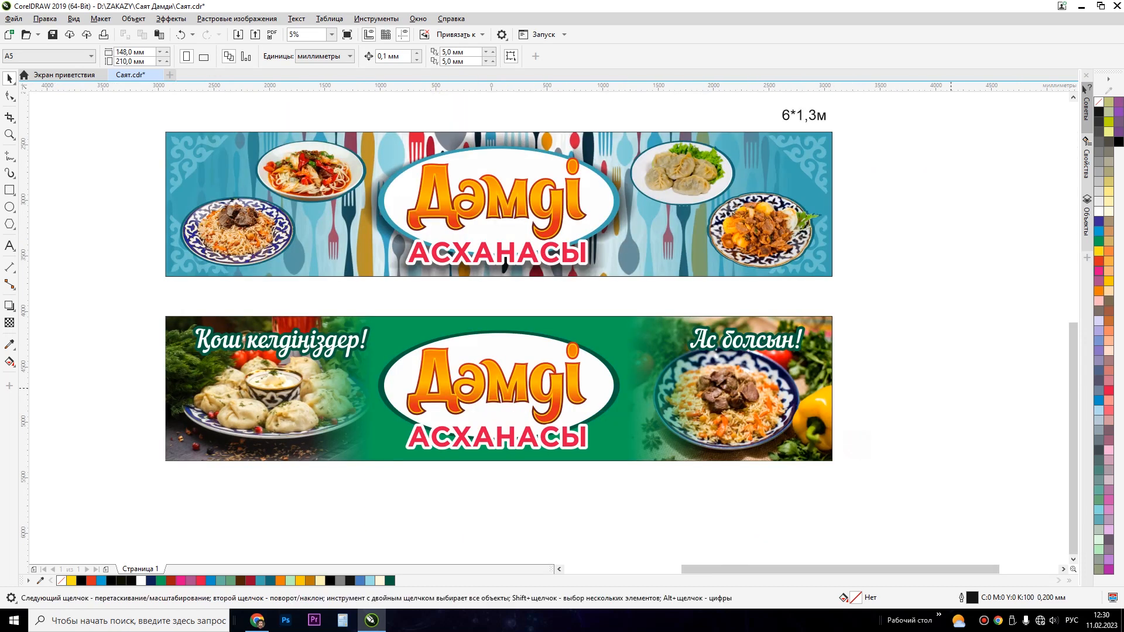
{"action": "scroll", "coordinate": [234, 248], "scroll_direction": "down", "scroll_amount": 1}
{"action": "key", "text": "F2"}
{"action": "left_click_drag", "start_coordinate": [188, 159], "coordinate": [178, 151]}
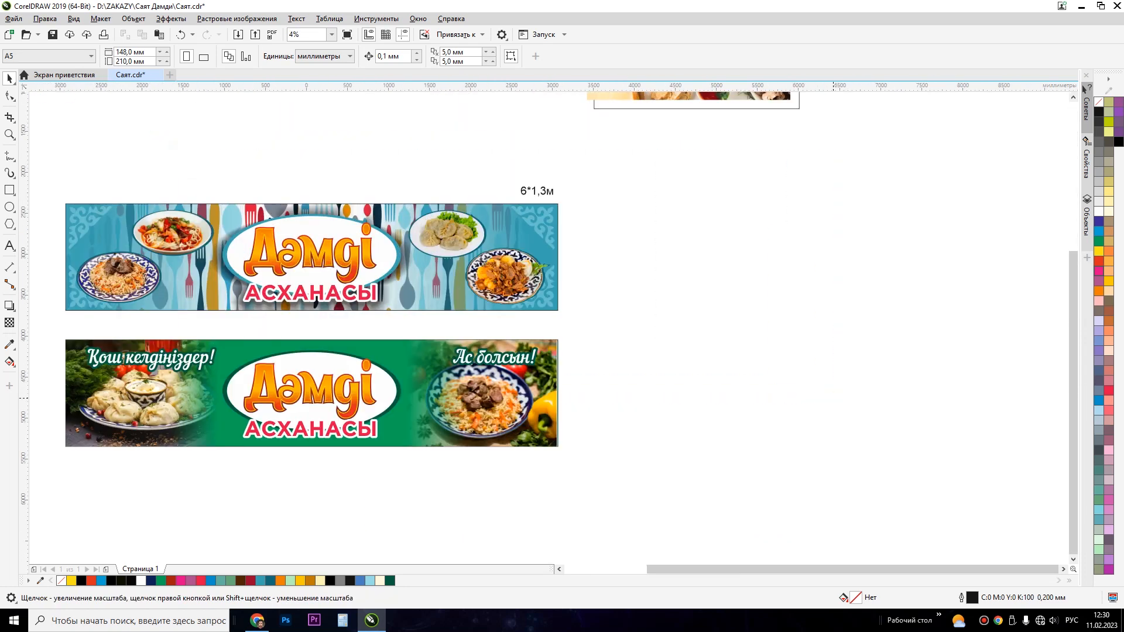
{"action": "left_click", "coordinate": [9, 189]}
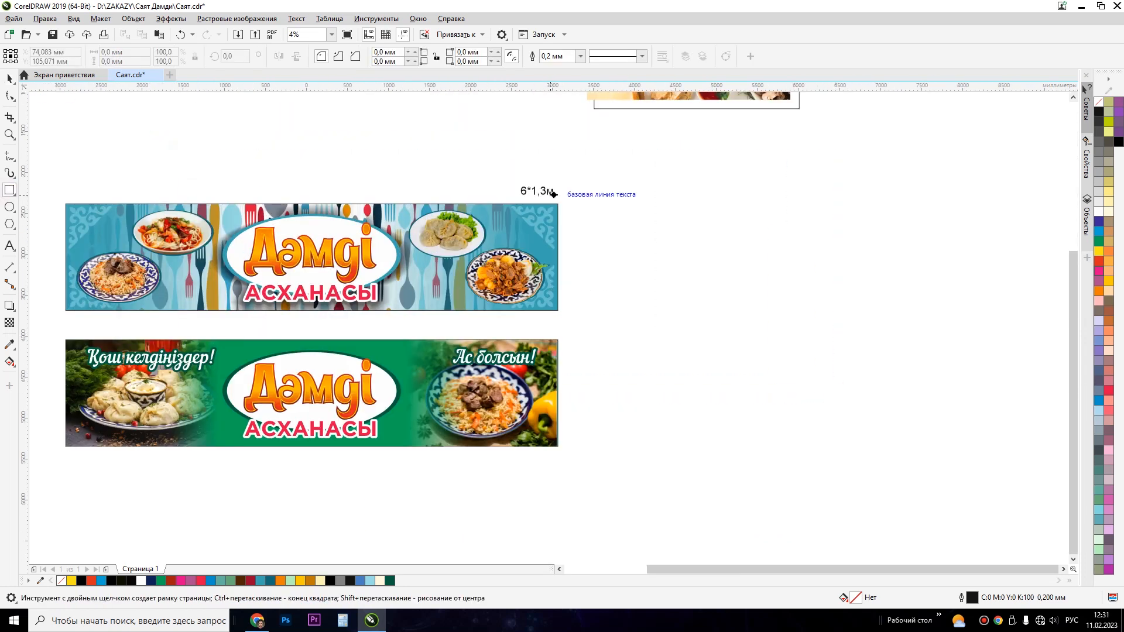
{"action": "left_click_drag", "start_coordinate": [597, 205], "coordinate": [975, 301]}
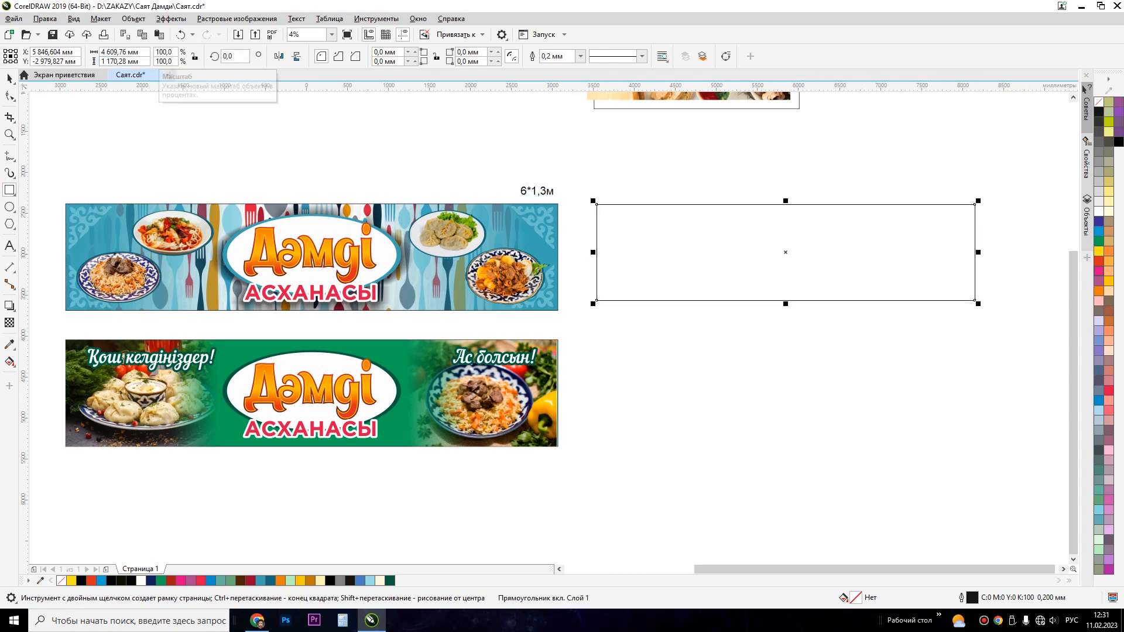
Step: Set the new rectangle's size to 6000 mm wide by 1300 mm high
{"action": "double_click", "coordinate": [140, 52]}
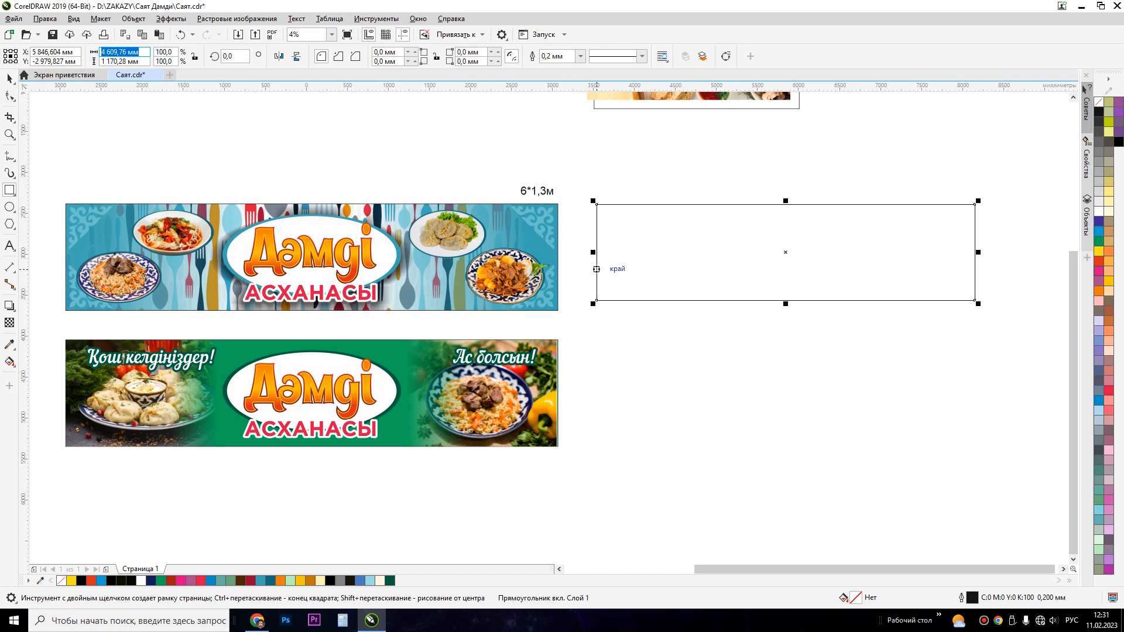
{"action": "left_click", "coordinate": [9, 78]}
{"action": "left_click", "coordinate": [156, 166]}
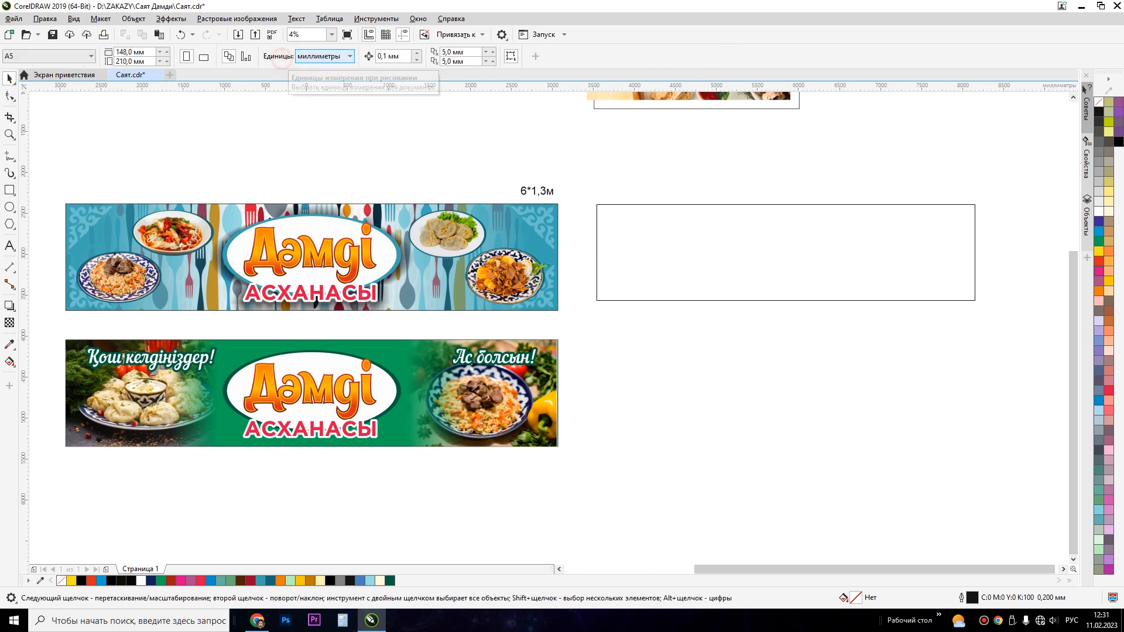
{"action": "left_click", "coordinate": [335, 60]}
{"action": "left_click", "coordinate": [592, 143]}
{"action": "left_click", "coordinate": [750, 239]}
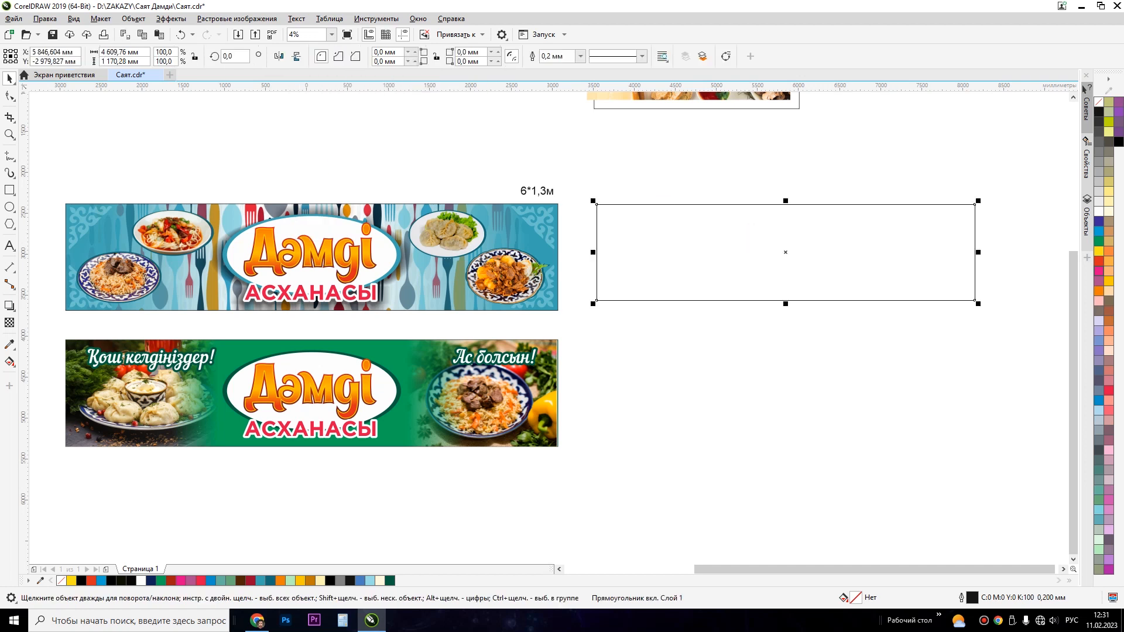
{"action": "left_click", "coordinate": [120, 52]}
{"action": "type", "text": "6000"}
{"action": "key", "text": "Tab"}
{"action": "type", "text": "1 300"}
{"action": "key", "text": "Return"}
Step: Move the empty rectangle down so it sits beside the green banner, roughly level with it
{"action": "left_click_drag", "start_coordinate": [612, 226], "coordinate": [648, 231]}
{"action": "key", "text": "F4"}
{"action": "key", "text": "F2"}
{"action": "left_click_drag", "start_coordinate": [338, 303], "coordinate": [1091, 615]}
{"action": "left_click_drag", "start_coordinate": [612, 231], "coordinate": [609, 355]}
{"action": "scroll", "coordinate": [609, 354], "scroll_direction": "down", "scroll_amount": 2}
{"action": "key", "text": "F2"}
{"action": "left_click_drag", "start_coordinate": [252, 279], "coordinate": [911, 456]}
{"action": "left_click", "coordinate": [659, 199]}
{"action": "left_click", "coordinate": [640, 281]}
{"action": "key", "text": "F2"}
{"action": "left_click_drag", "start_coordinate": [124, 221], "coordinate": [903, 452]}
{"action": "left_click", "coordinate": [253, 300]}
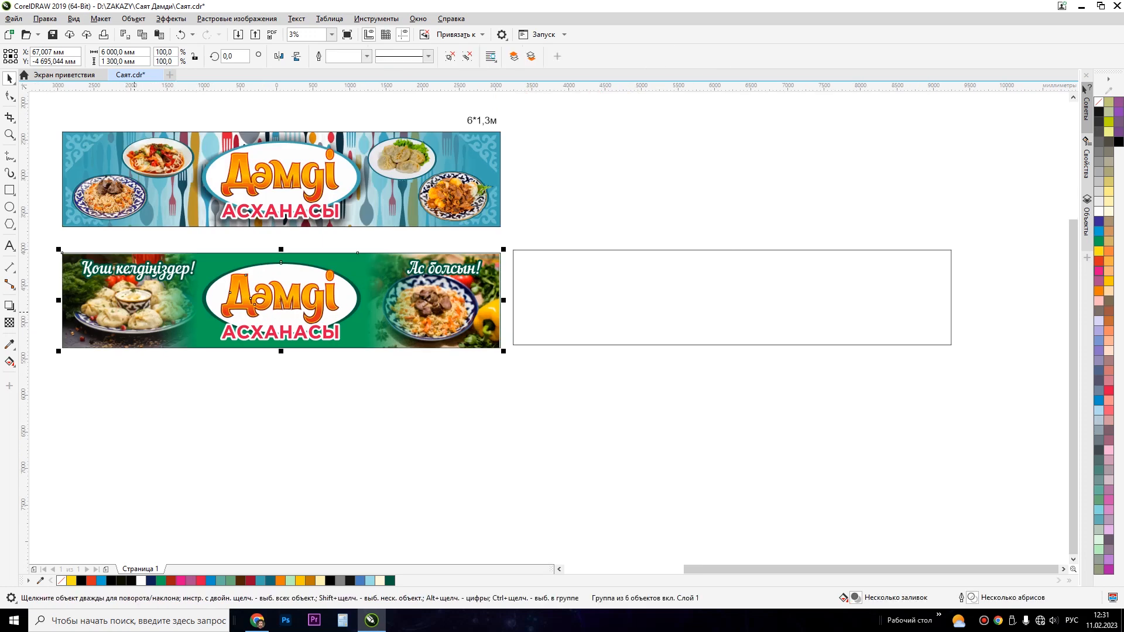
{"action": "left_click", "coordinate": [450, 416]}
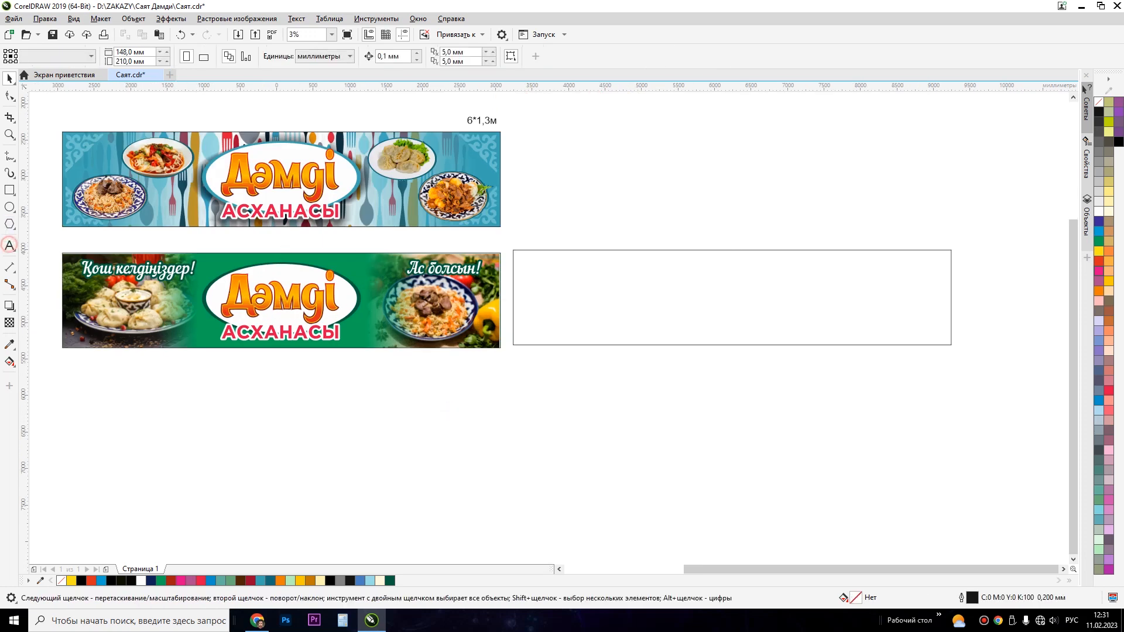
{"action": "left_click", "coordinate": [616, 216]}
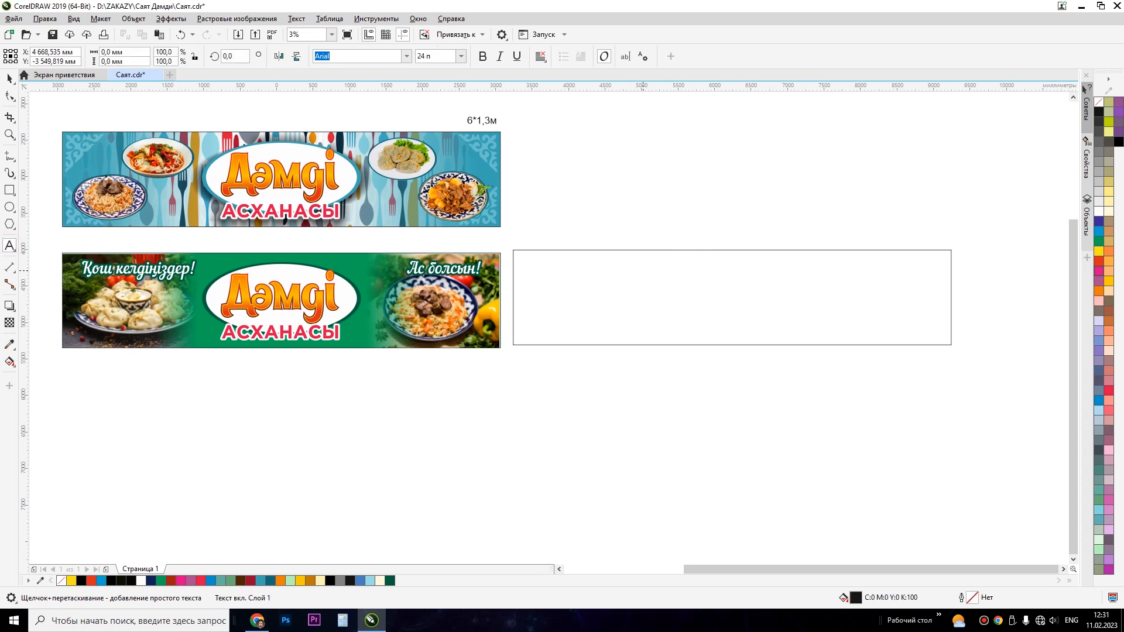
{"action": "type", "text": "Д"}
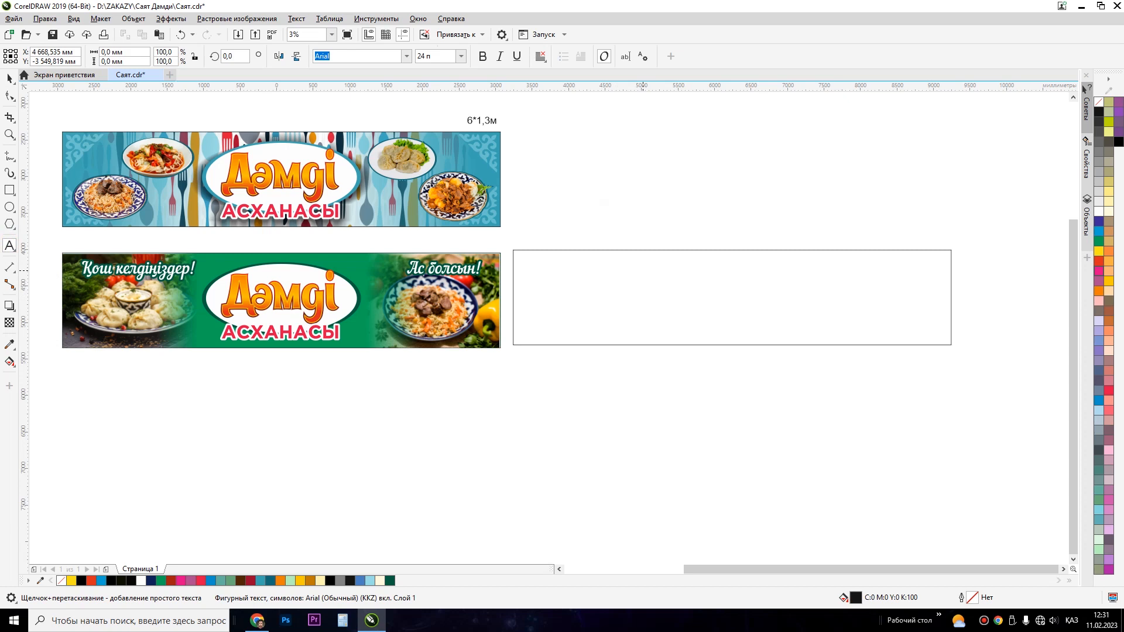
{"action": "left_click", "coordinate": [9, 78]}
{"action": "key", "text": "Delete"}
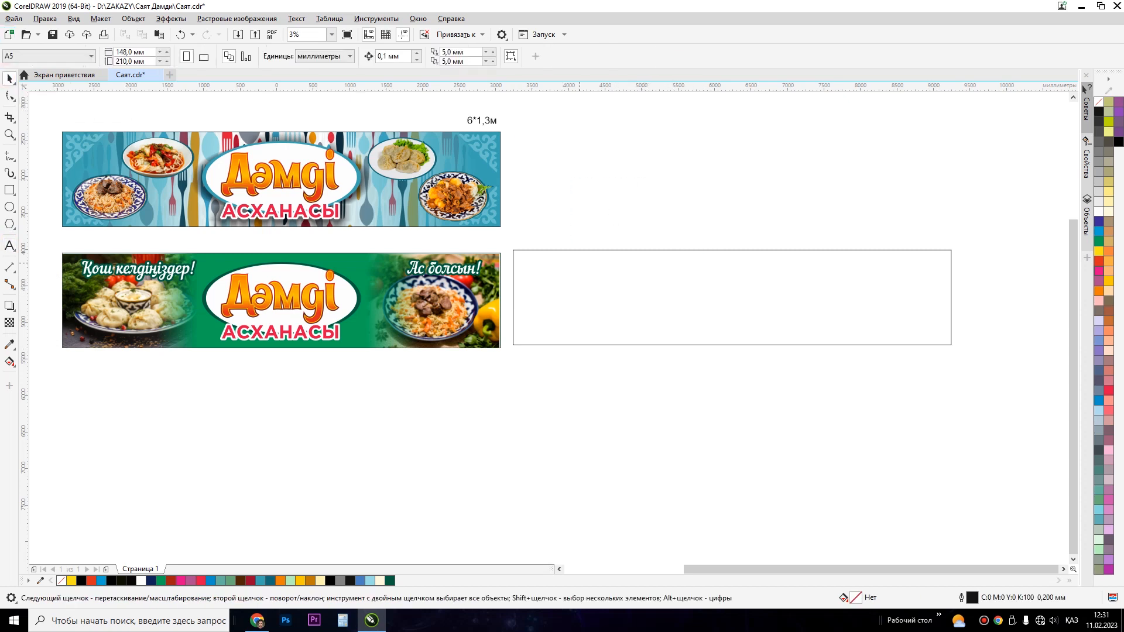
Step: Add the artistic text "Дәмді" above the empty rectangle and enlarge it to about 1251 × 416 mm
{"action": "key", "text": "F8"}
{"action": "left_click", "coordinate": [610, 216]}
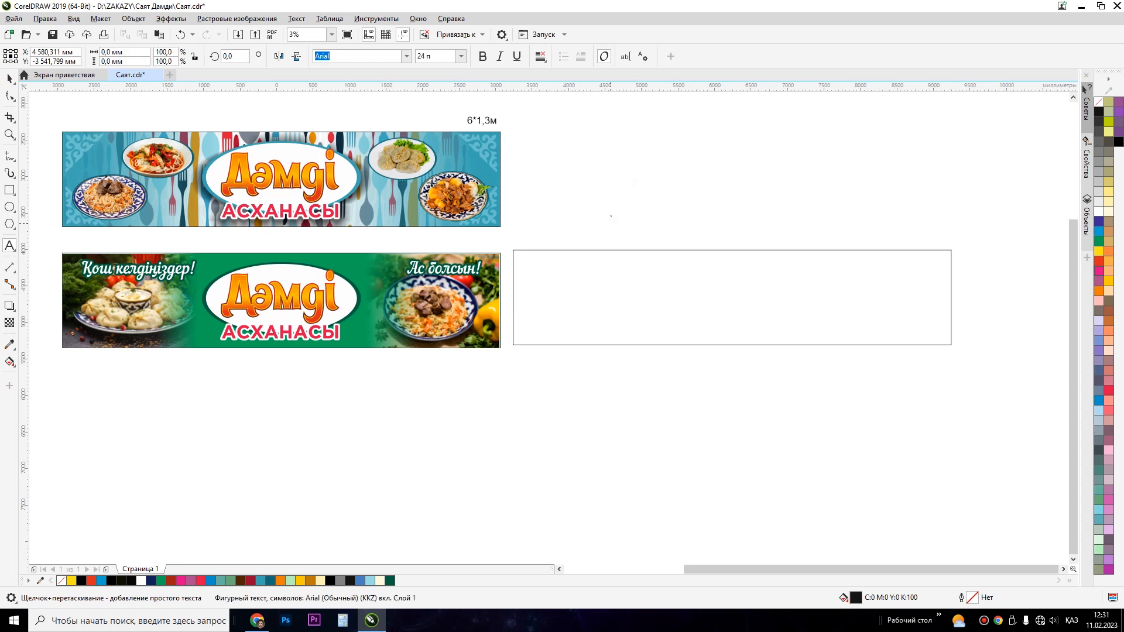
{"action": "left_click_drag", "start_coordinate": [616, 220], "coordinate": [705, 249]}
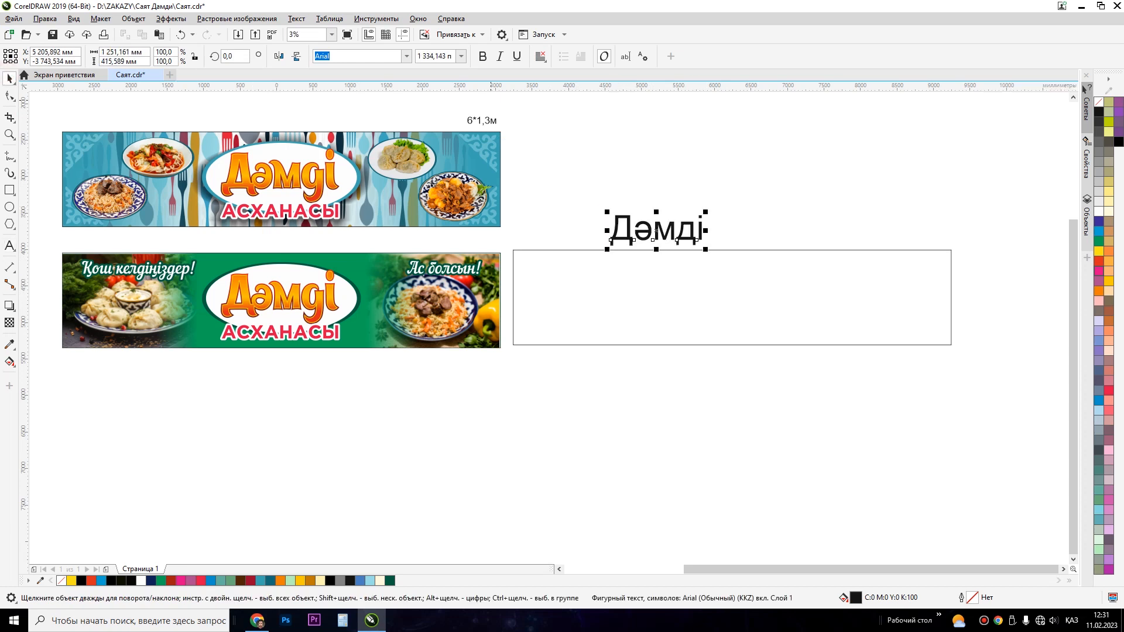
{"action": "left_click", "coordinate": [406, 56]}
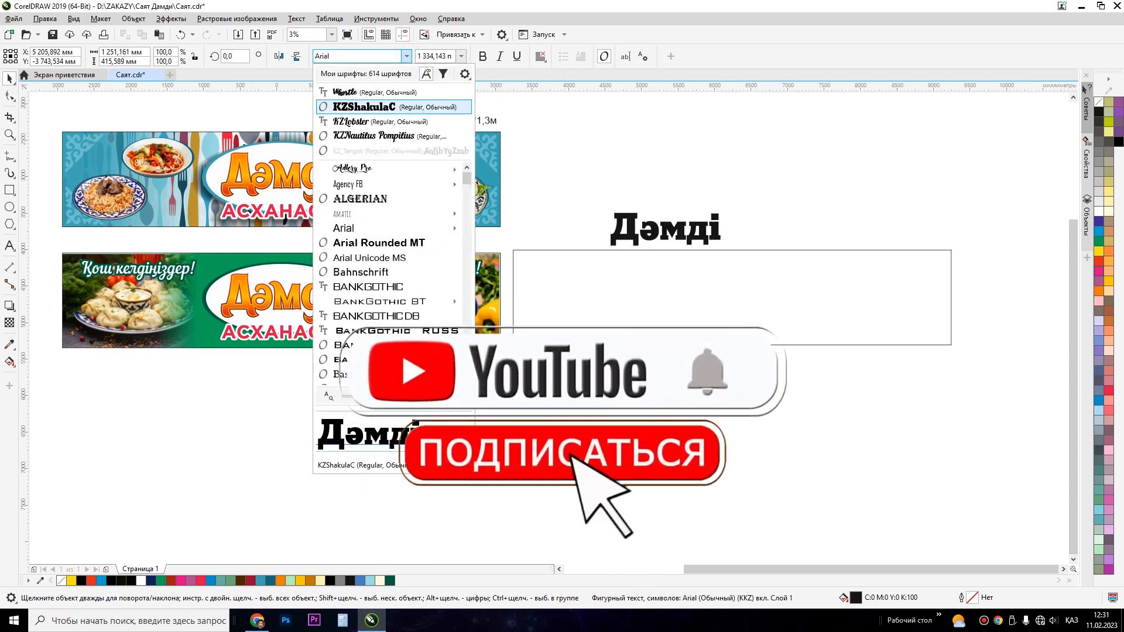
{"action": "key", "text": "Down"}
{"action": "key", "text": "Down"}
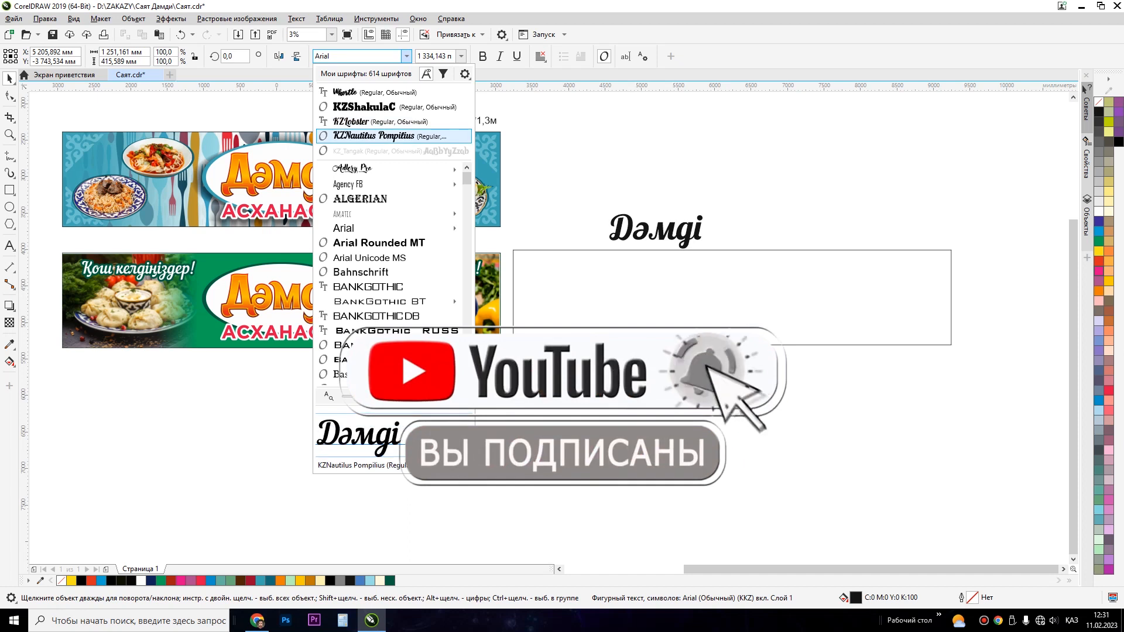
{"action": "key", "text": "Up"}
{"action": "key", "text": "Up"}
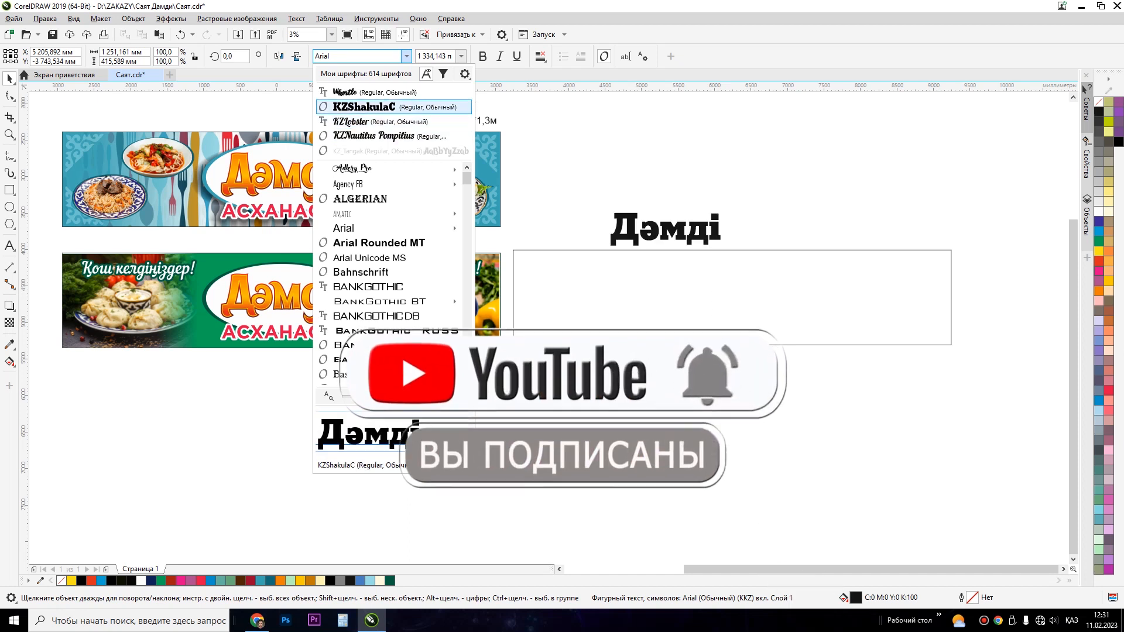
{"action": "key", "text": "Escape"}
{"action": "left_click", "coordinate": [331, 277], "text": "ctrl"}
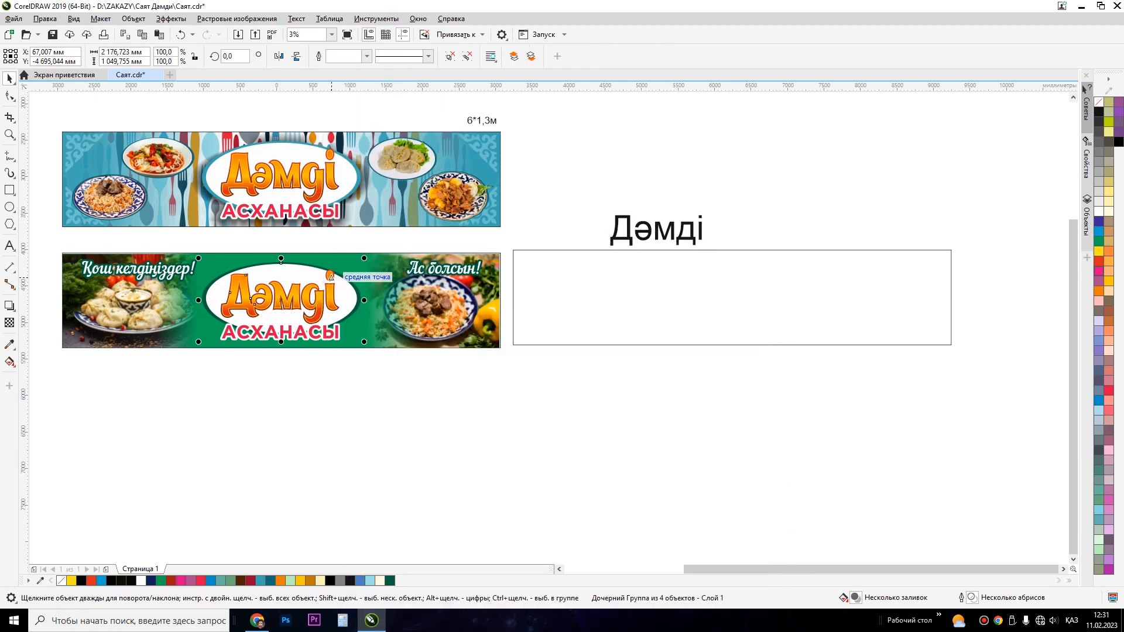
{"action": "left_click", "coordinate": [352, 354]}
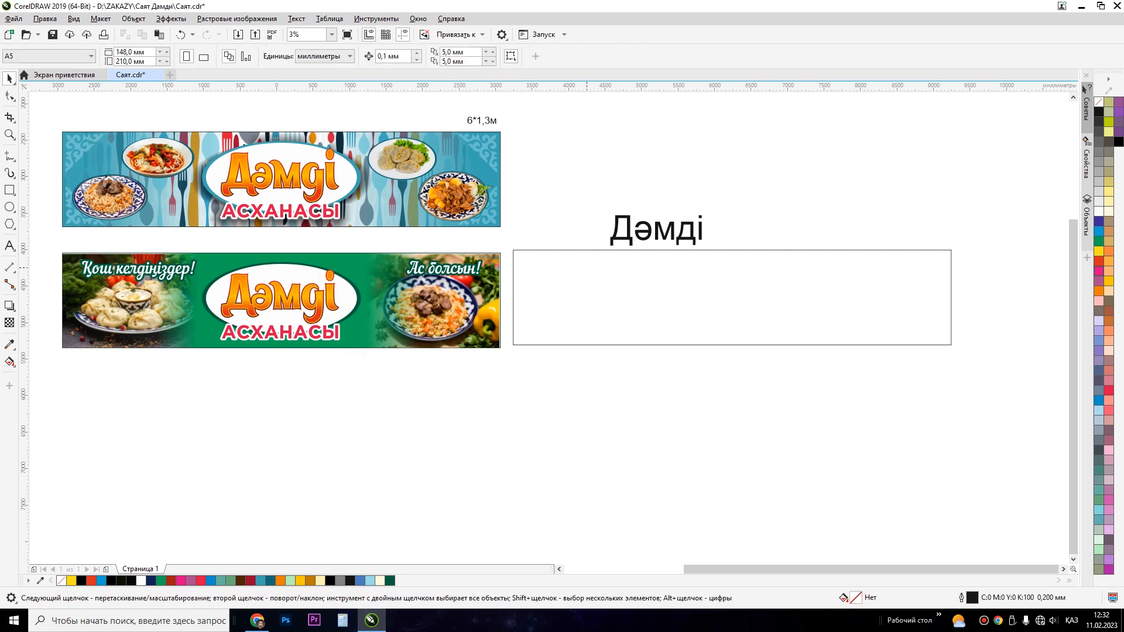
Step: Change the font of the "Дәмді" text above the rectangle to KZ_Tangak
{"action": "left_click", "coordinate": [620, 240]}
{"action": "left_click", "coordinate": [407, 56]}
{"action": "key", "text": "Up"}
{"action": "key", "text": "Up"}
{"action": "key", "text": "Up"}
{"action": "key", "text": "Up"}
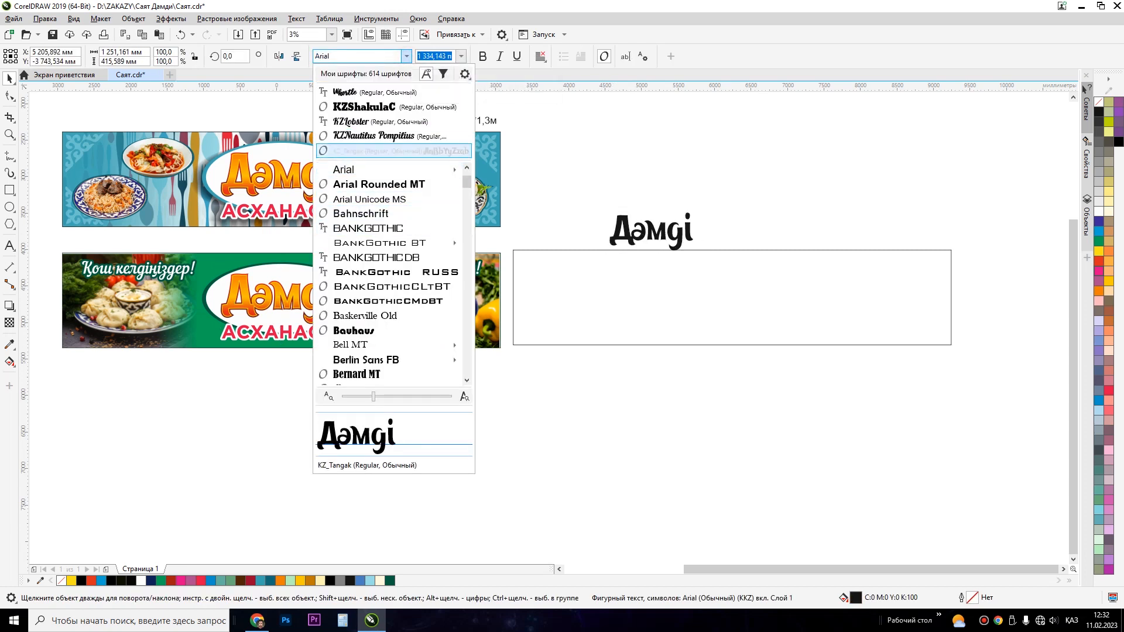
{"action": "left_click", "coordinate": [427, 149]}
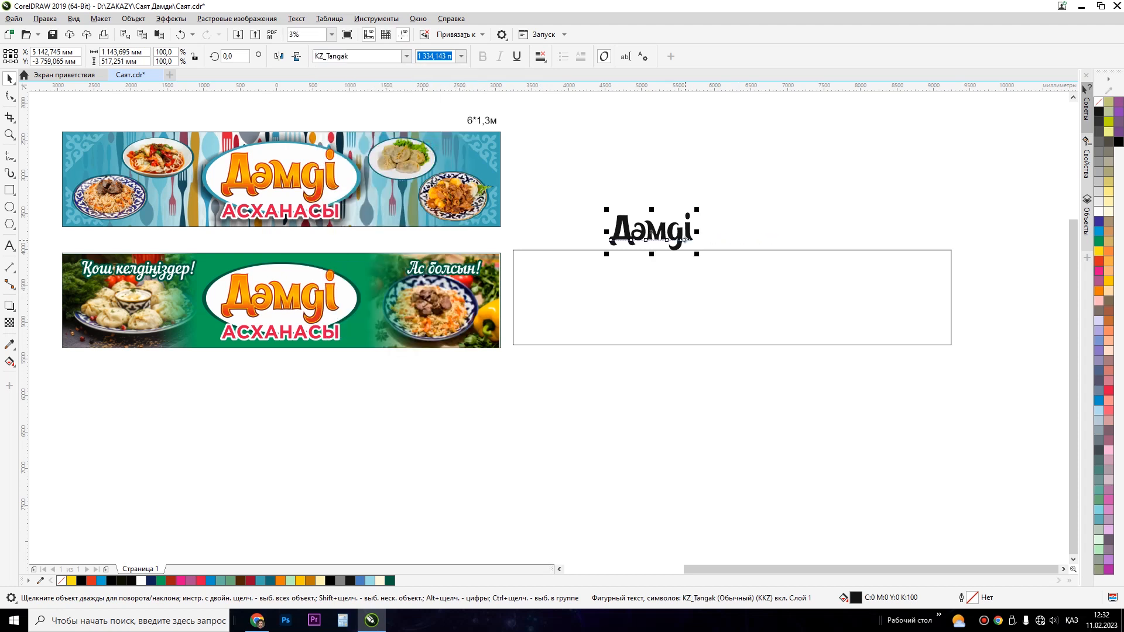
Step: Move the "Дәмді" text into the empty rectangle and centre it there horizontally and vertically
{"action": "left_click_drag", "start_coordinate": [682, 237], "coordinate": [724, 299]}
{"action": "left_click", "coordinate": [820, 304], "text": "shift"}
{"action": "key", "text": "c"}
{"action": "key", "text": "e"}
{"action": "left_click", "coordinate": [774, 201]}
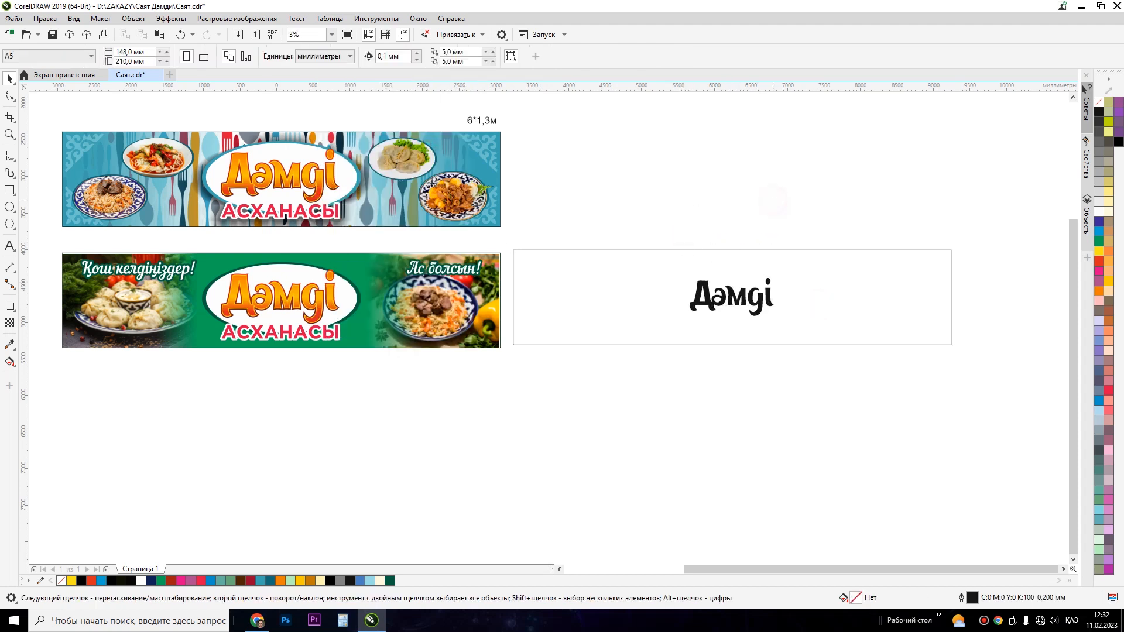
{"action": "left_click", "coordinate": [9, 207]}
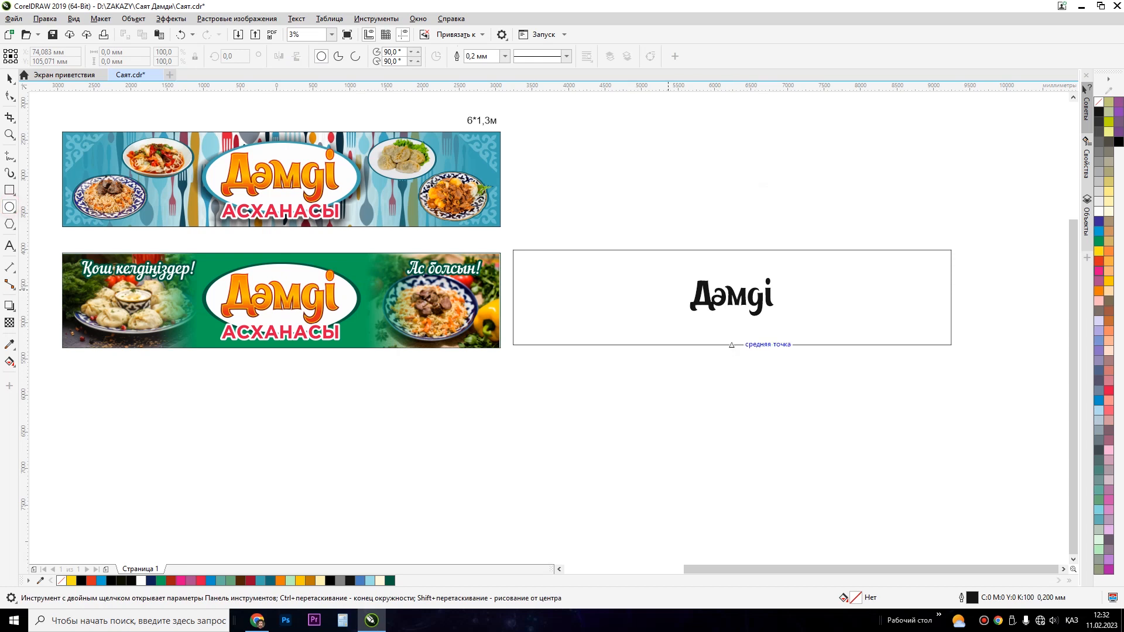
{"action": "left_click_drag", "start_coordinate": [659, 272], "coordinate": [808, 327]}
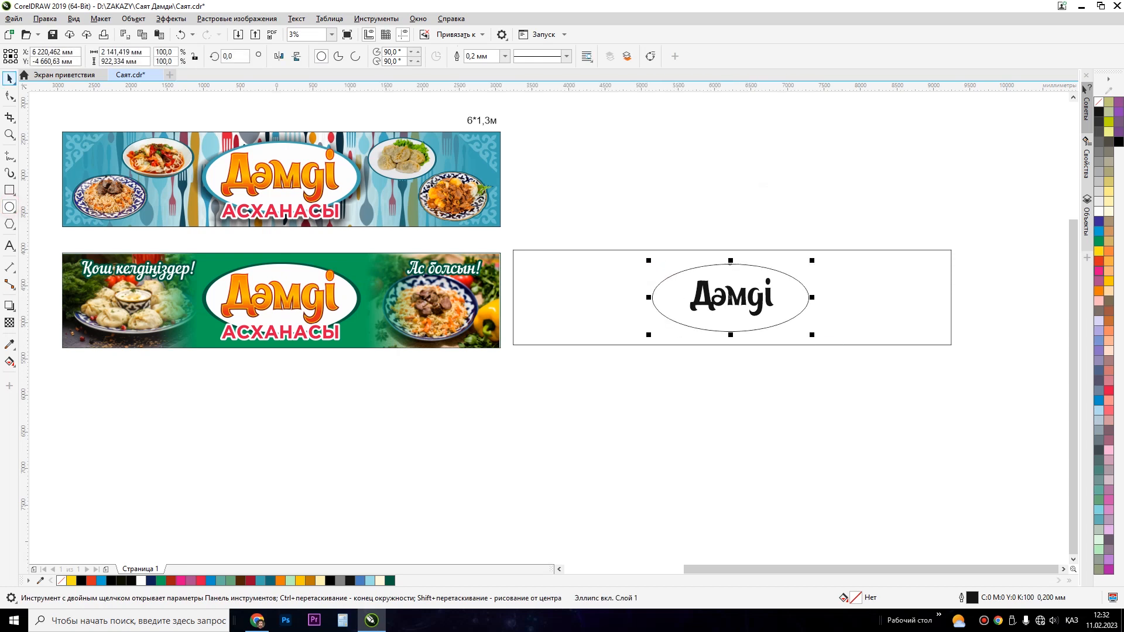
{"action": "left_click", "coordinate": [9, 78]}
{"action": "left_click", "coordinate": [761, 298]}
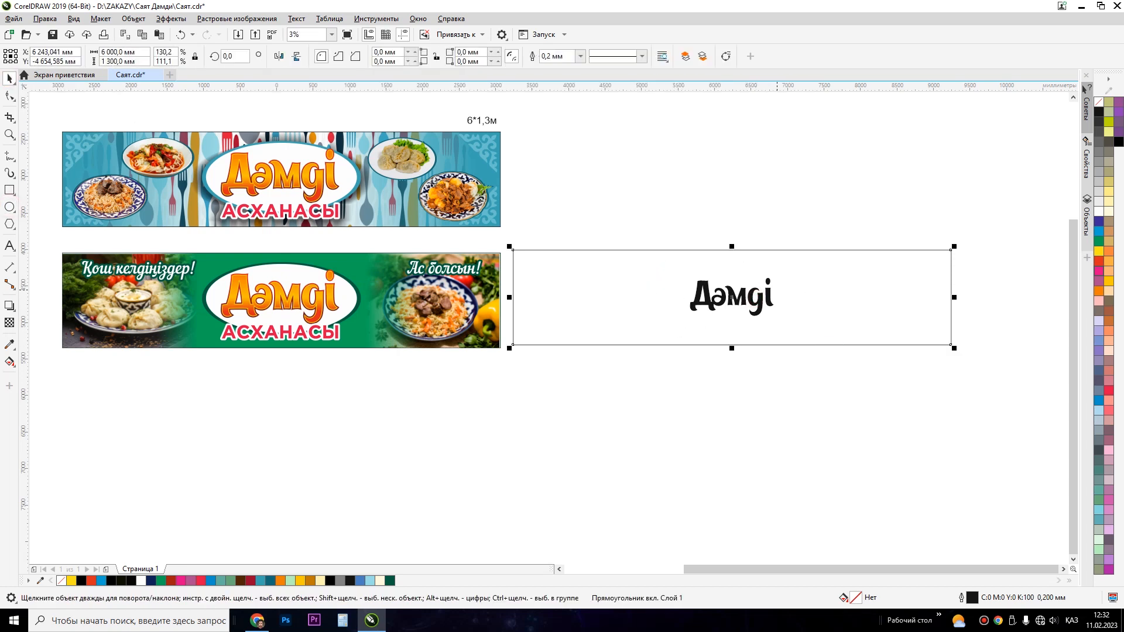
Step: Enlarge the centred "Дәмді" text from its centre to about 2119 × 958 mm
{"action": "left_click", "coordinate": [773, 288]}
{"action": "left_click_drag", "start_coordinate": [777, 275], "coordinate": [813, 259]}
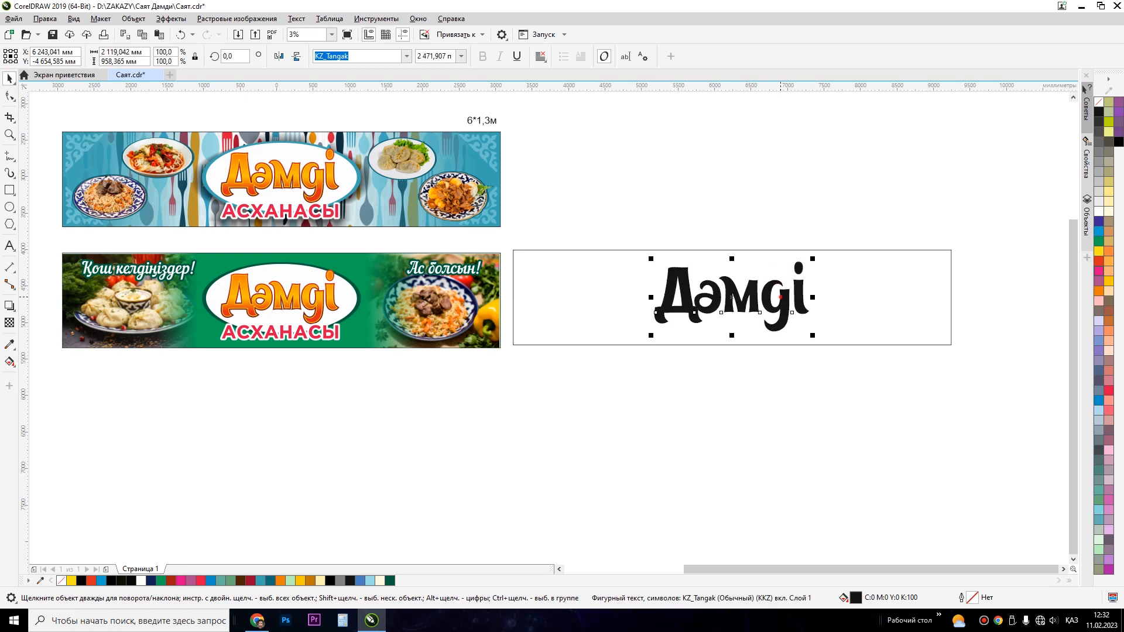
{"action": "left_click", "coordinate": [732, 297]}
{"action": "left_click", "coordinate": [695, 381]}
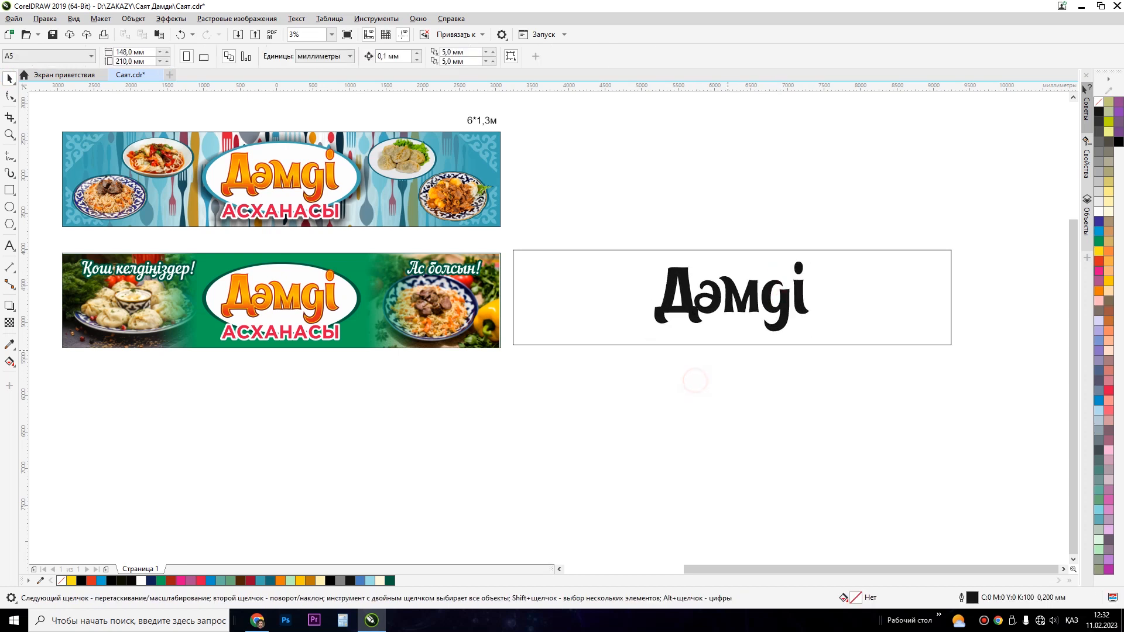
Step: Fill the "Дәмді" text with red, C0 M100 Y100 K0
{"action": "left_click", "coordinate": [732, 297]}
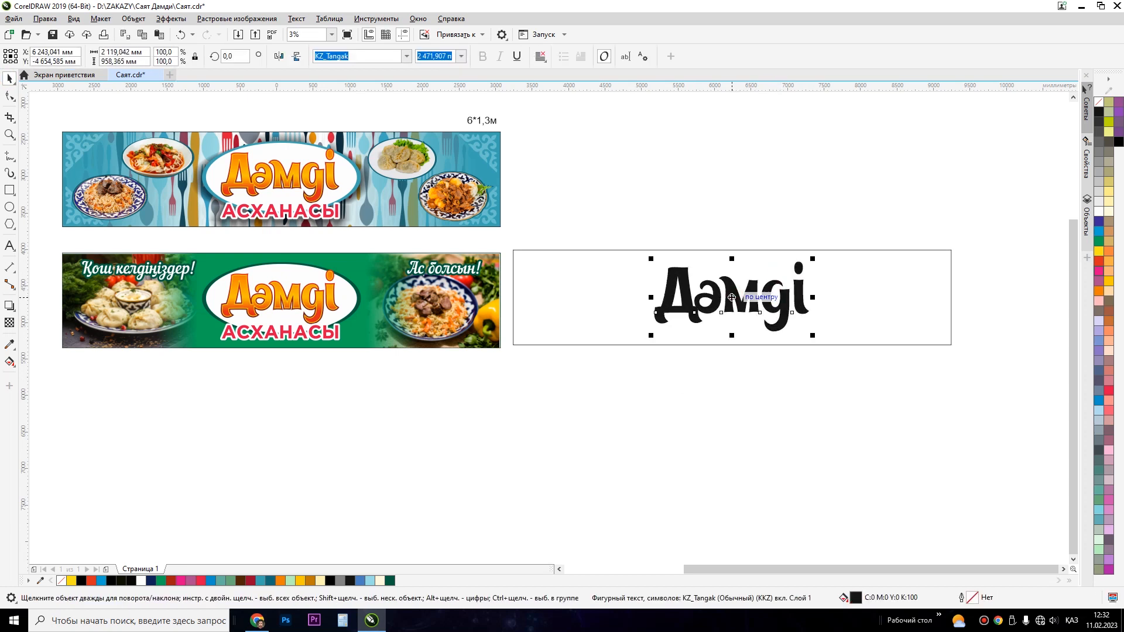
{"action": "left_click", "coordinate": [1099, 261]}
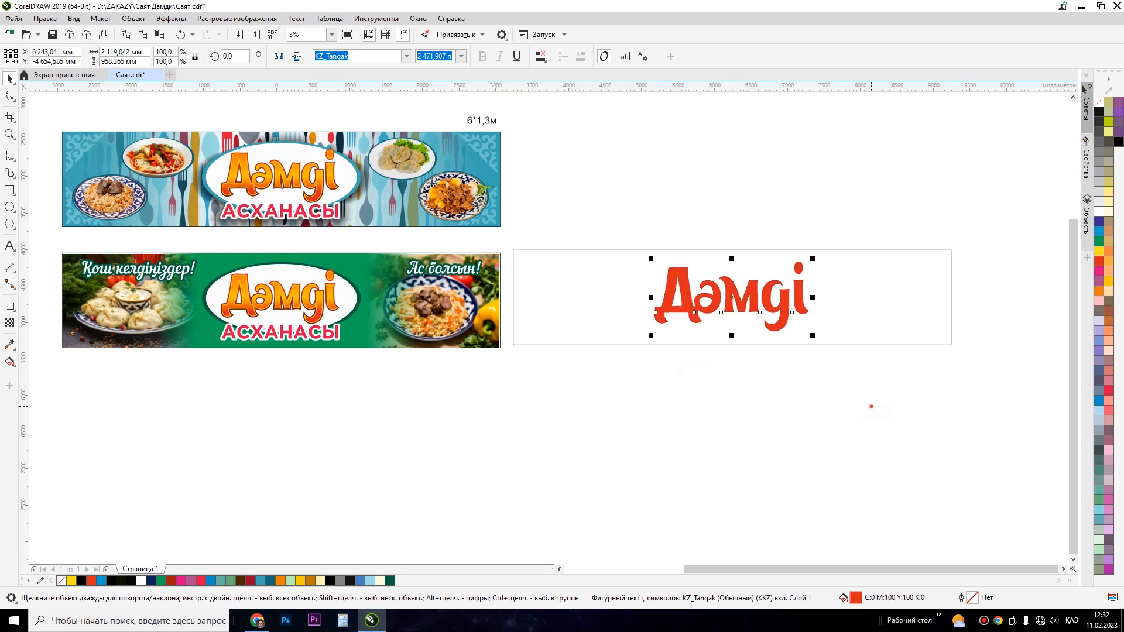
{"action": "left_click", "coordinate": [871, 406]}
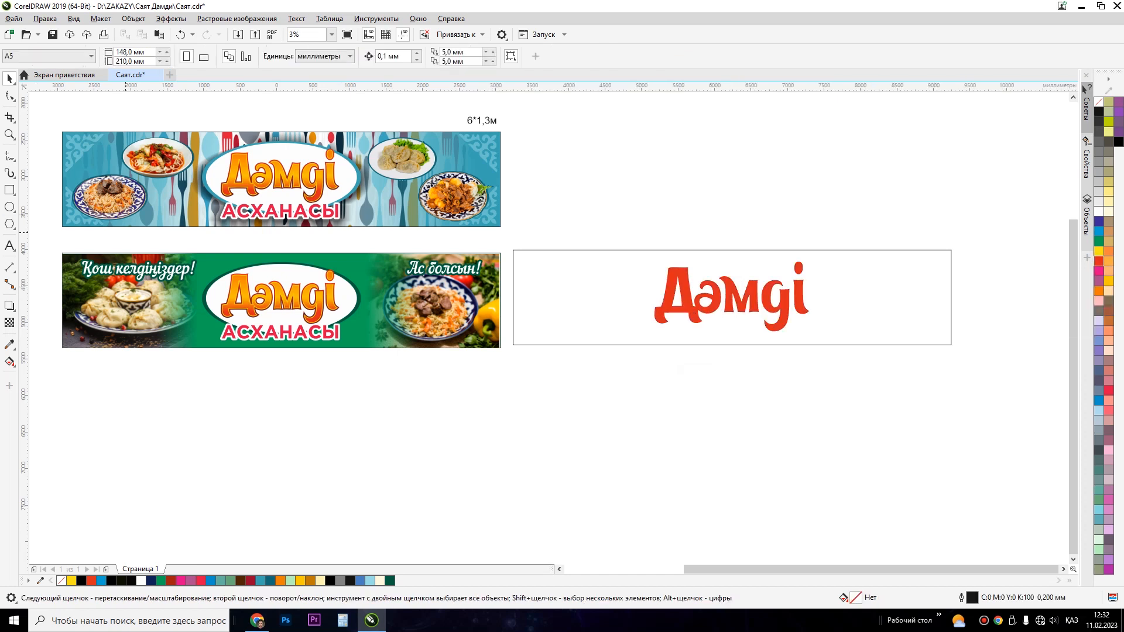
Step: Duplicate the red "Дәмді" text directly below the original and change the copy's wording to "асханасы"
{"action": "left_click_drag", "start_coordinate": [746, 294], "coordinate": [745, 355]}
{"action": "right_click", "coordinate": [745, 355]}
{"action": "key", "text": "Escape"}
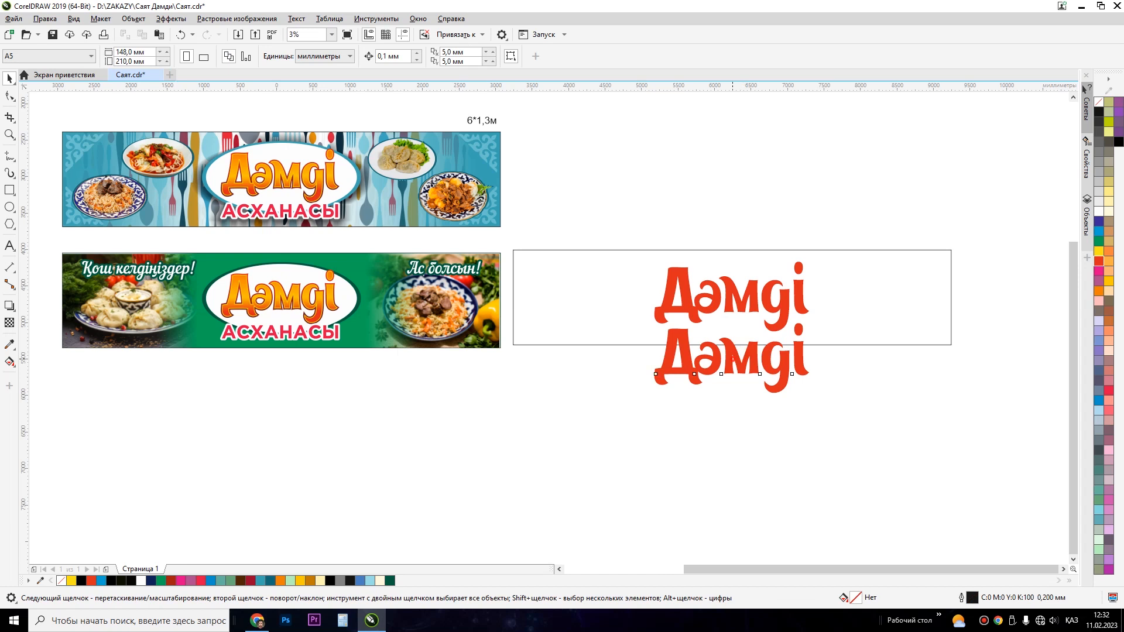
{"action": "double_click", "coordinate": [732, 359]}
{"action": "type", "text": "асханасы"}
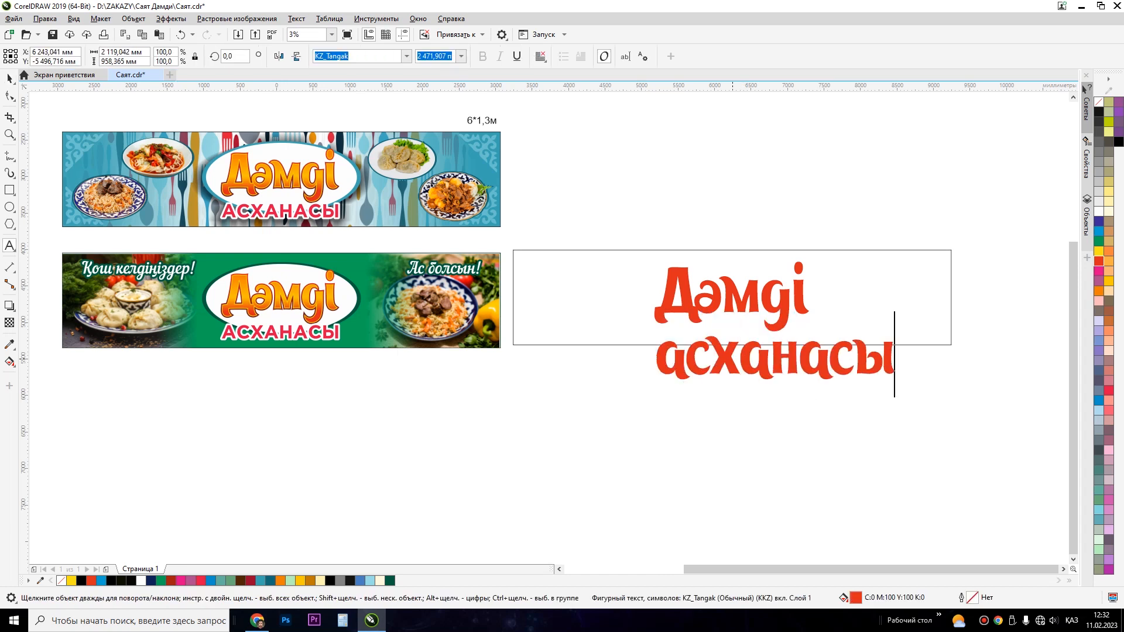
{"action": "left_click", "coordinate": [9, 79]}
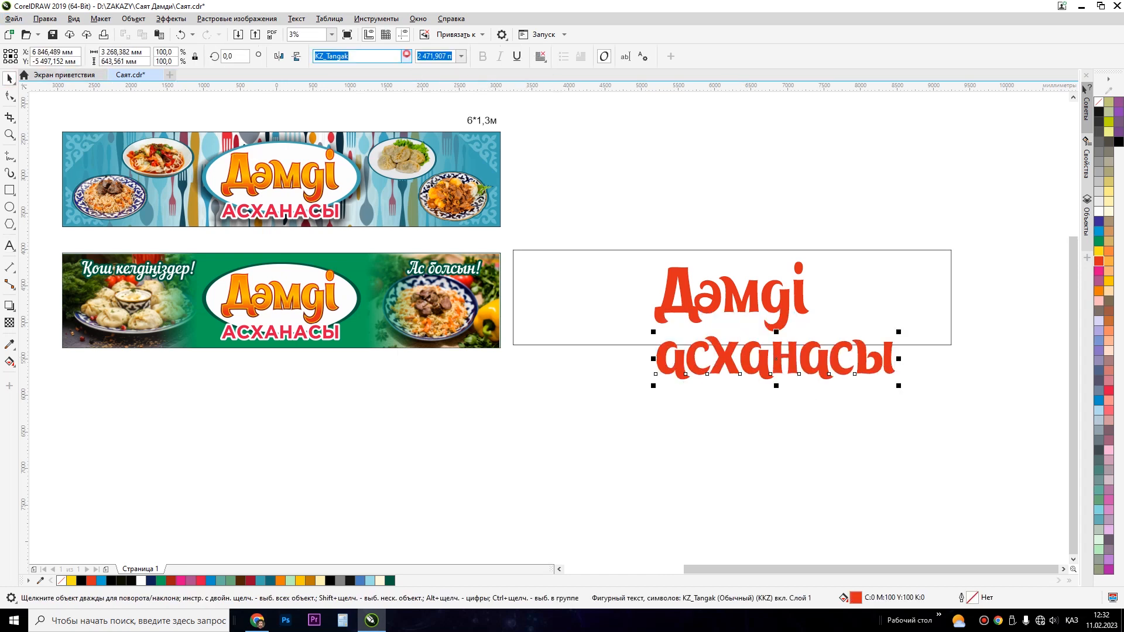
Step: Format the "асханасы" text as bold uppercase Arial and shrink it to about 2186 × 279 mm
{"action": "left_click", "coordinate": [407, 57]}
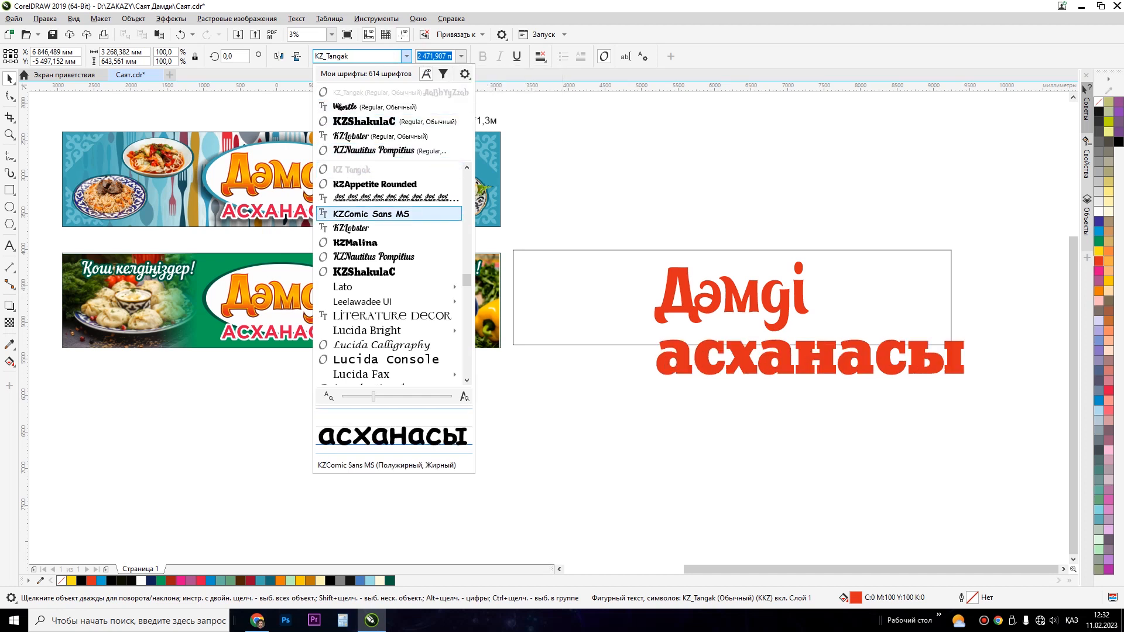
{"action": "scroll", "coordinate": [389, 226], "scroll_direction": "up", "scroll_amount": 15}
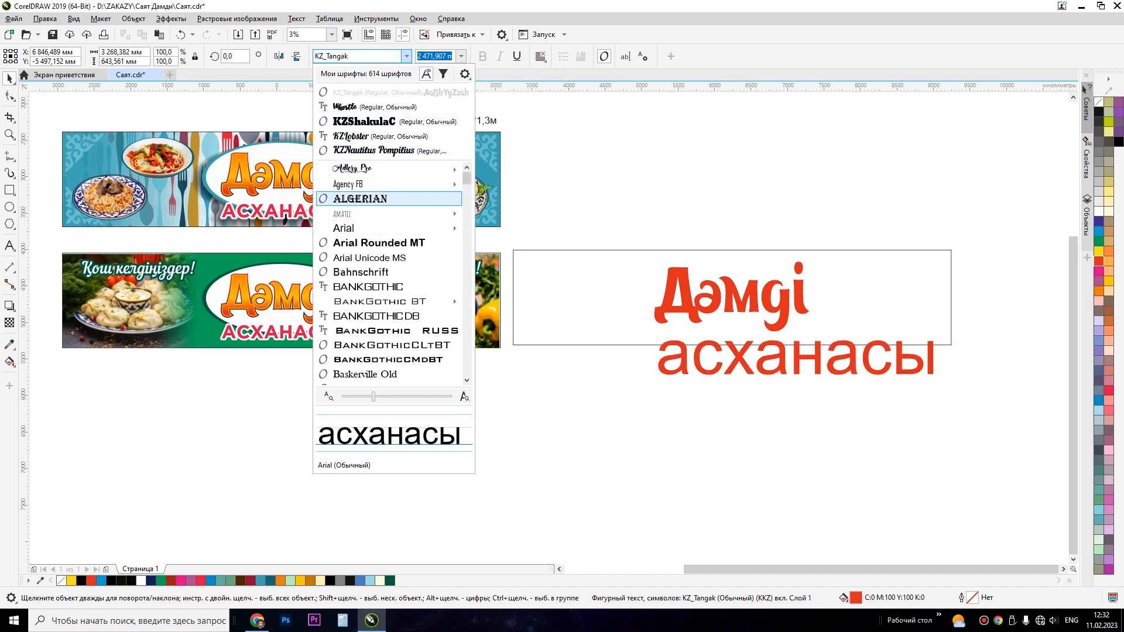
{"action": "left_click", "coordinate": [389, 228]}
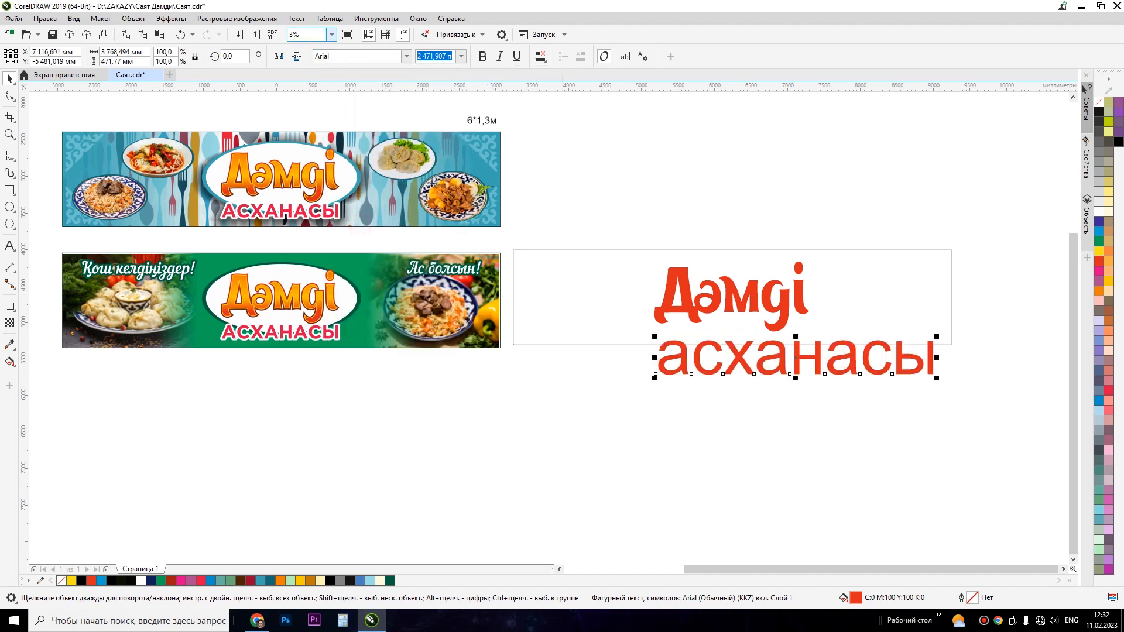
{"action": "left_click", "coordinate": [297, 19]}
{"action": "left_click", "coordinate": [319, 263]}
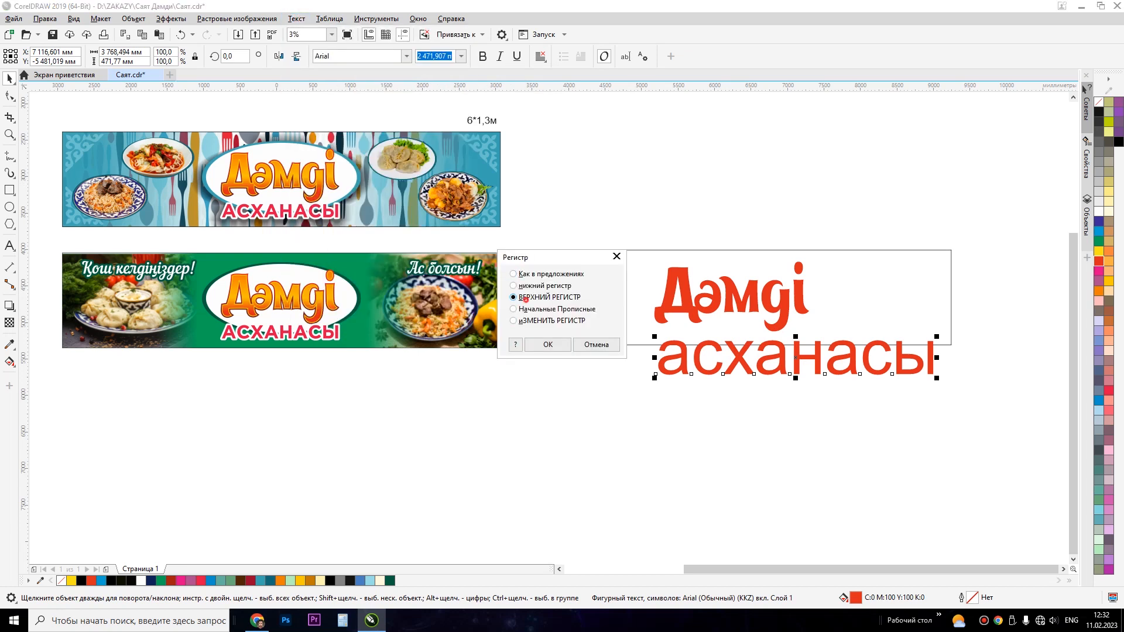
{"action": "left_click", "coordinate": [548, 345]}
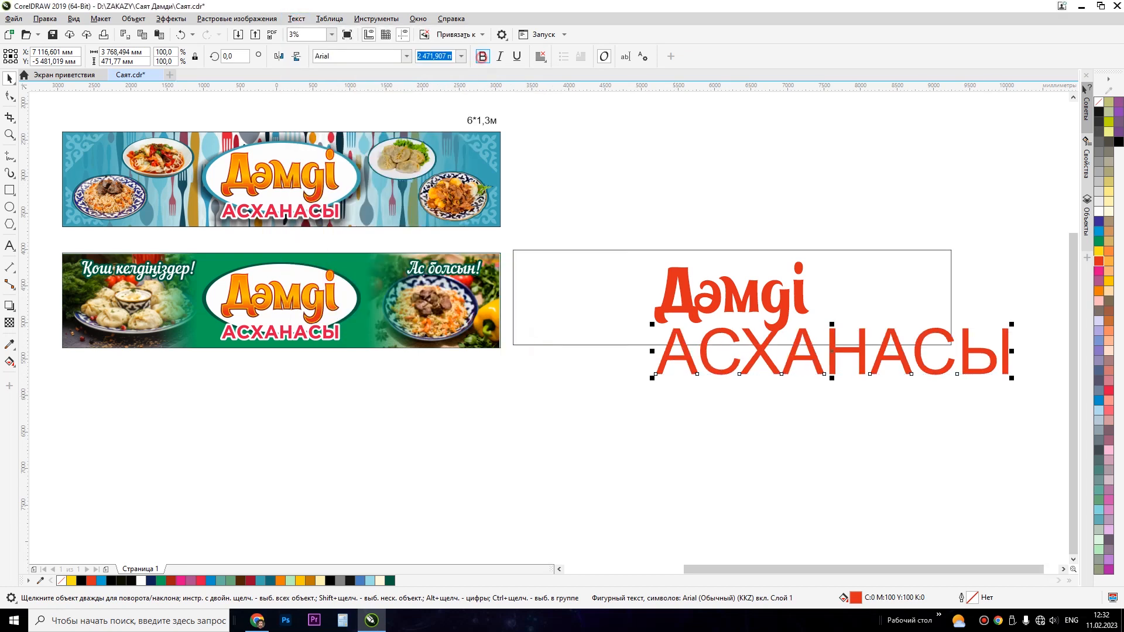
{"action": "left_click", "coordinate": [482, 56]}
{"action": "left_click_drag", "start_coordinate": [1029, 324], "coordinate": [807, 345]}
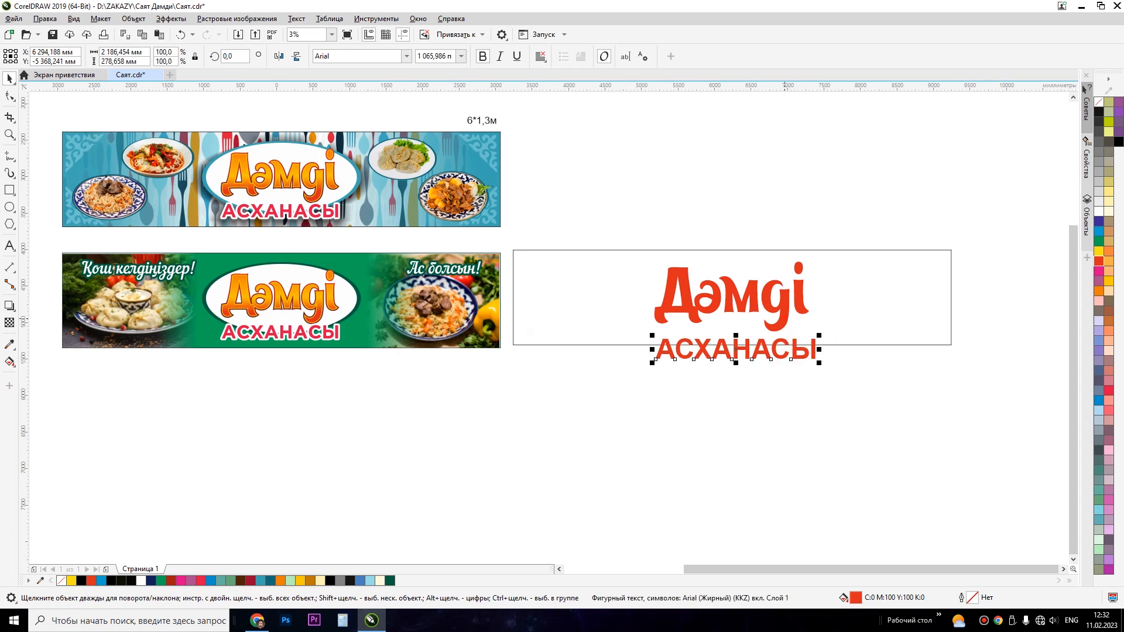
Step: Centre "АСХАНАСЫ" under "Дәмді", group both texts and shrink the group to about 1520 × 926 mm inside the rectangle
{"action": "left_click", "coordinate": [800, 304], "text": "shift"}
{"action": "left_click", "coordinate": [839, 320], "text": "shift"}
{"action": "left_click", "coordinate": [870, 390]}
{"action": "left_click_drag", "start_coordinate": [861, 408], "coordinate": [617, 221]}
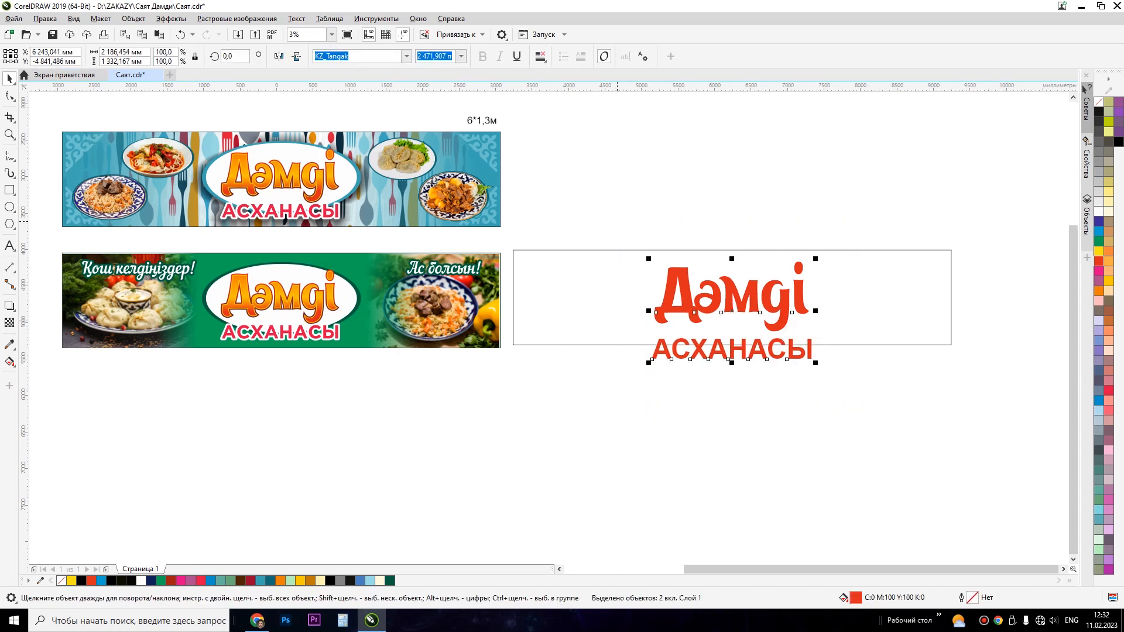
{"action": "key", "text": "ctrl+g"}
{"action": "left_click_drag", "start_coordinate": [816, 364], "coordinate": [771, 302]}
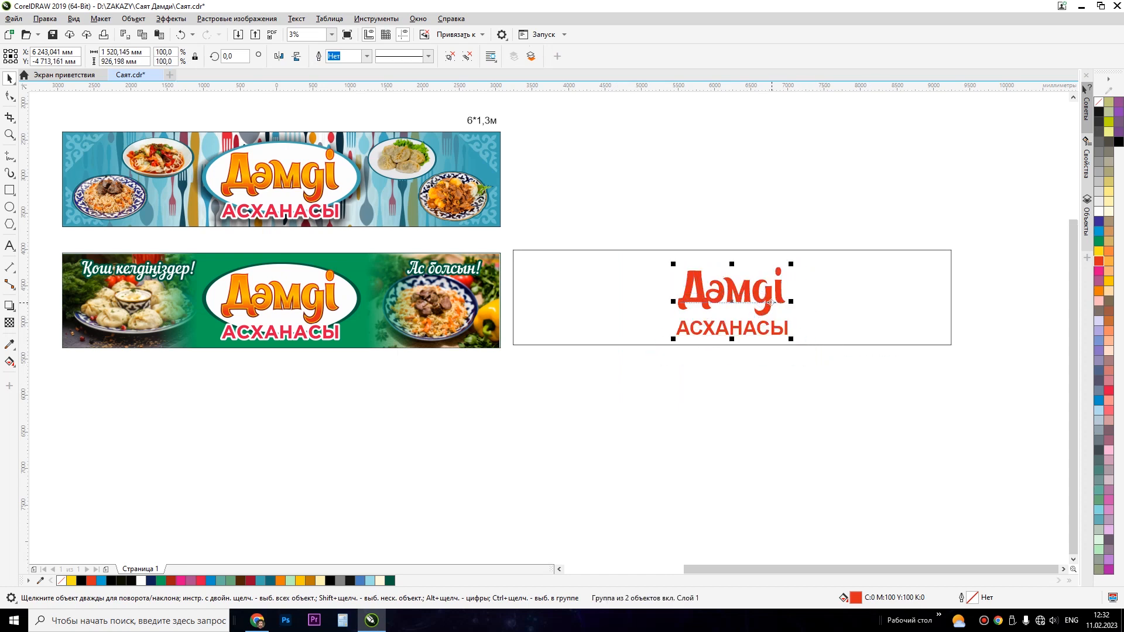
Step: Enlarge only the "Дәмді" text within the group slightly from its centre and save the document
{"action": "left_click", "coordinate": [768, 302], "text": "ctrl"}
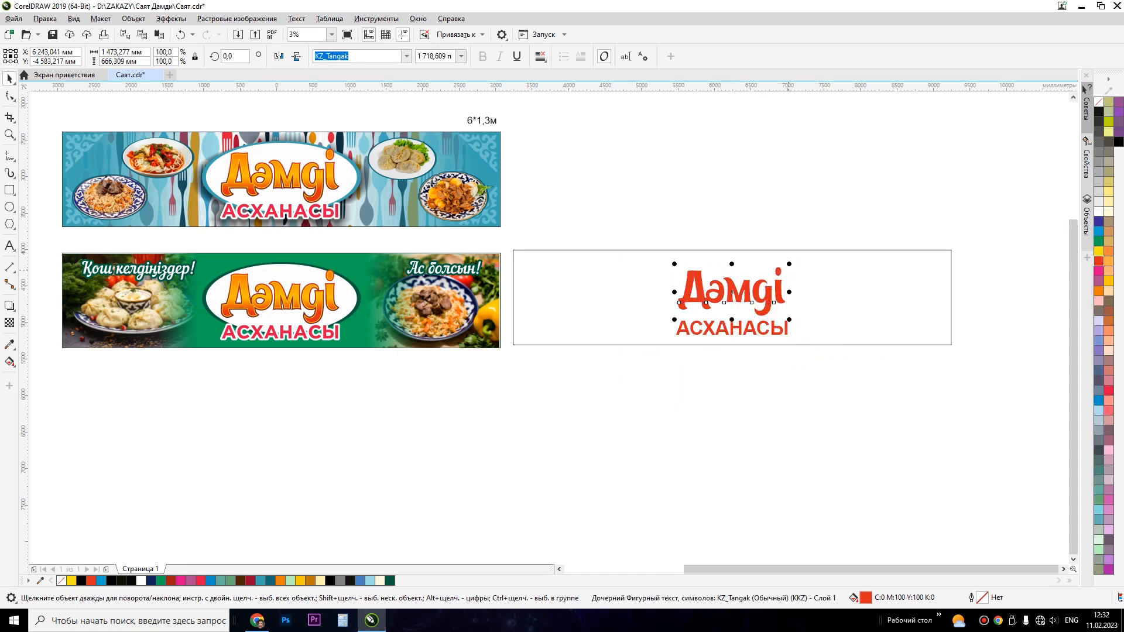
{"action": "left_click_drag", "start_coordinate": [790, 264], "coordinate": [792, 262]}
{"action": "left_click", "coordinate": [768, 393]}
{"action": "key", "text": "ctrl+s"}
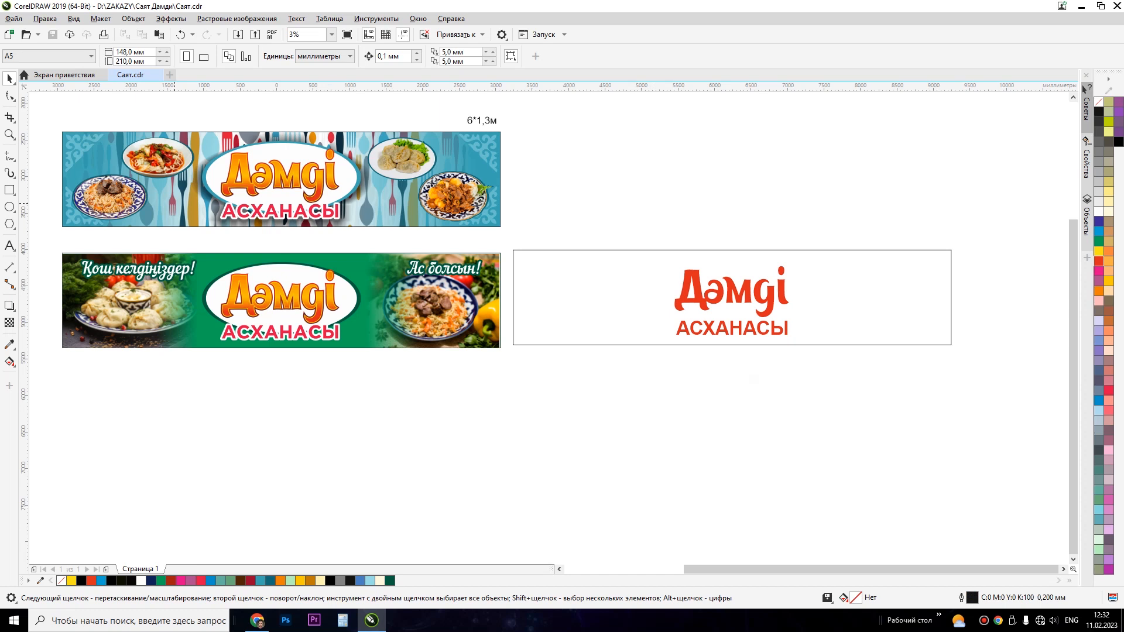
Step: Fill the 6000 × 1300 mm banner rectangle with green
{"action": "left_click", "coordinate": [606, 278]}
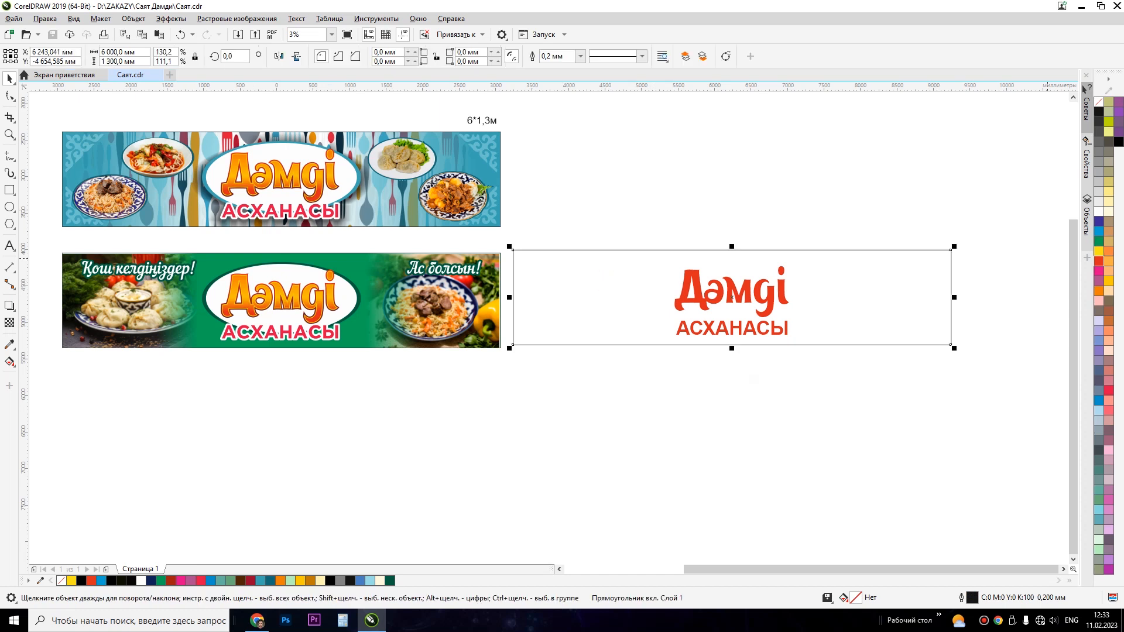
{"action": "left_click", "coordinate": [1099, 241]}
{"action": "left_click", "coordinate": [861, 206]}
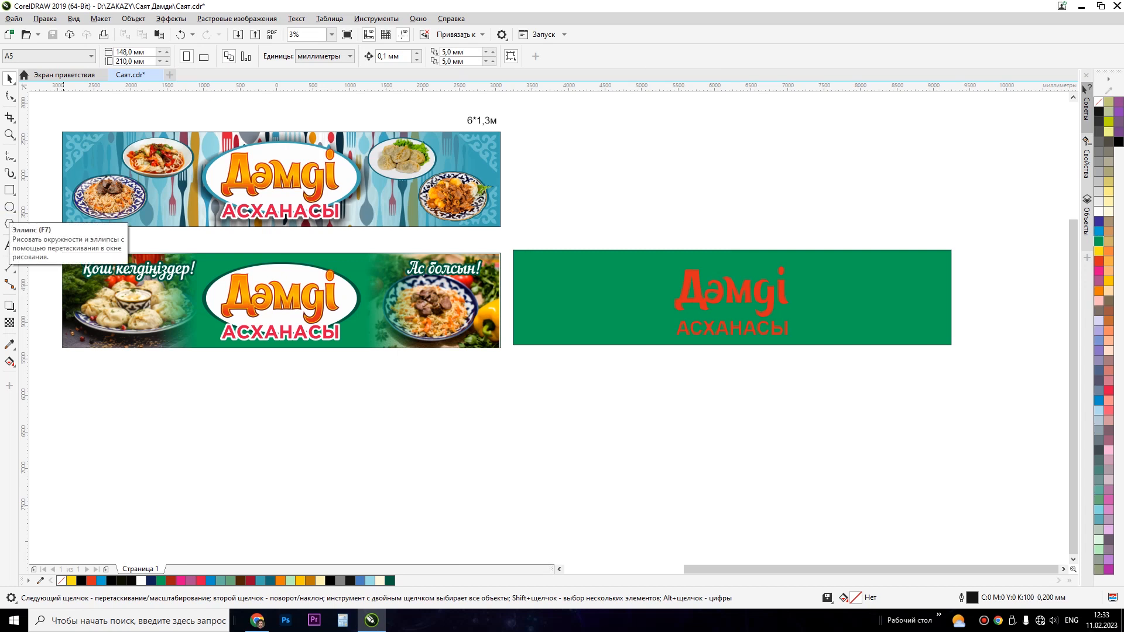
{"action": "left_click", "coordinate": [238, 34]}
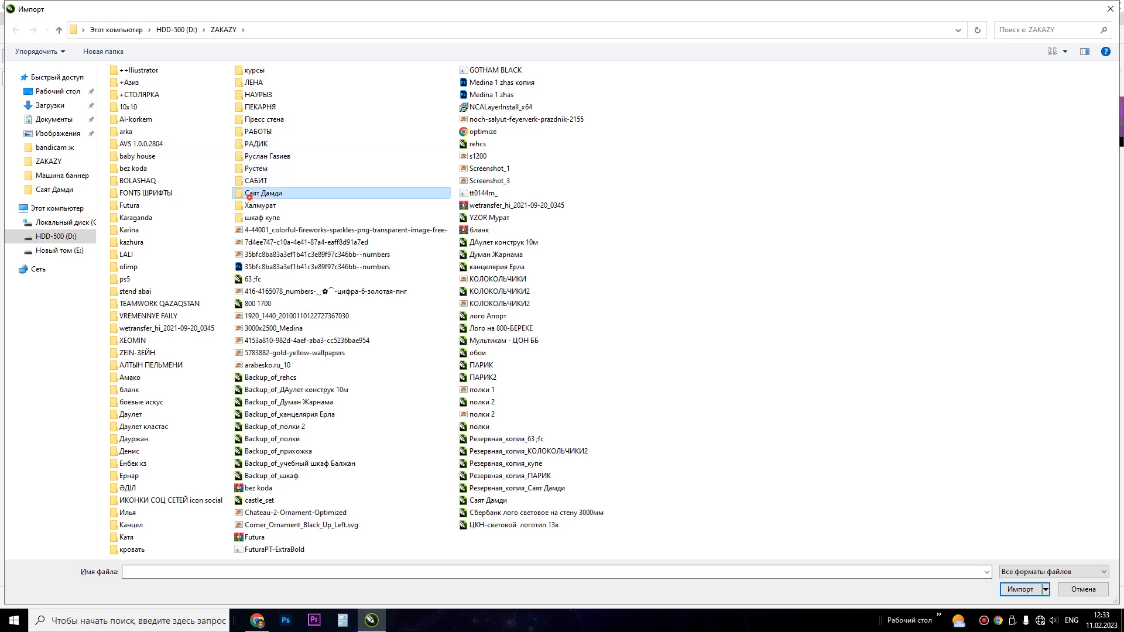
{"action": "double_click", "coordinate": [251, 193]}
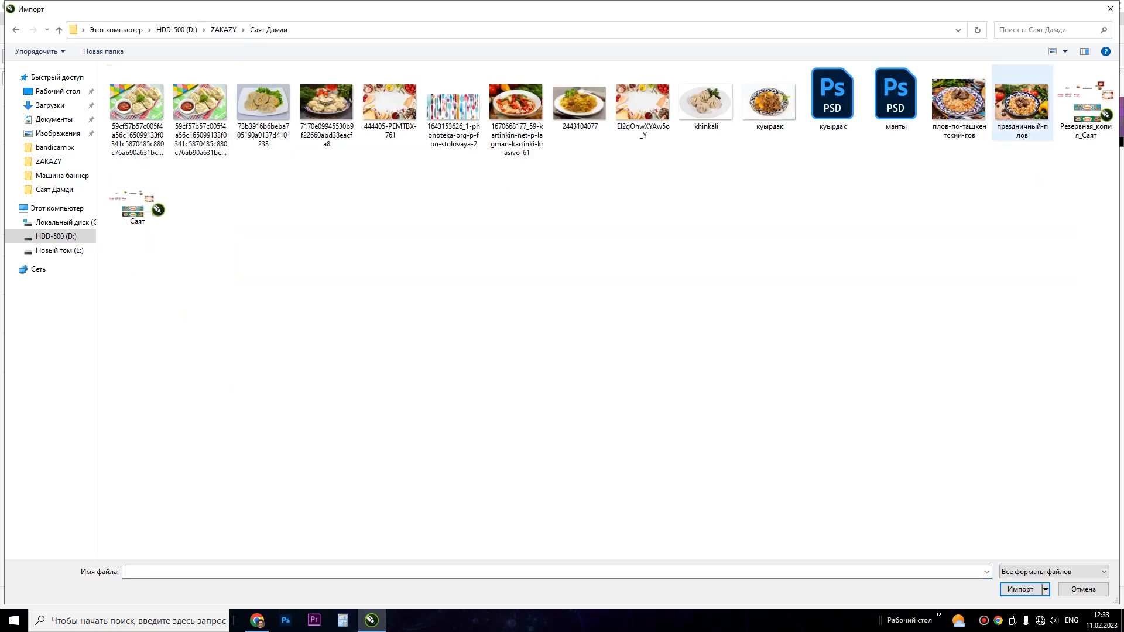
{"action": "double_click", "coordinate": [1013, 9]}
{"action": "left_click_drag", "start_coordinate": [193, 9], "coordinate": [853, 116]}
{"action": "left_click", "coordinate": [995, 220]}
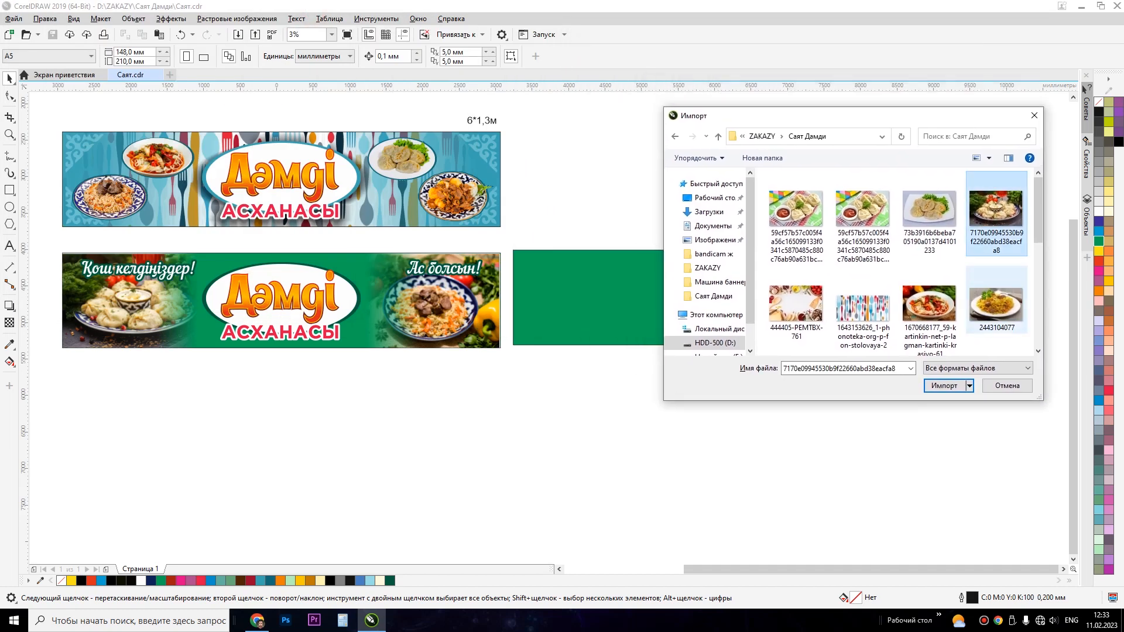
{"action": "scroll", "coordinate": [990, 304], "scroll_direction": "down", "scroll_amount": 1}
{"action": "left_click", "coordinate": [995, 223], "text": "ctrl"}
{"action": "scroll", "coordinate": [929, 316], "scroll_direction": "down", "scroll_amount": 1}
{"action": "scroll", "coordinate": [930, 317], "scroll_direction": "down", "scroll_amount": 1}
{"action": "left_click", "coordinate": [863, 275]}
{"action": "scroll", "coordinate": [863, 281], "scroll_direction": "up", "scroll_amount": 3}
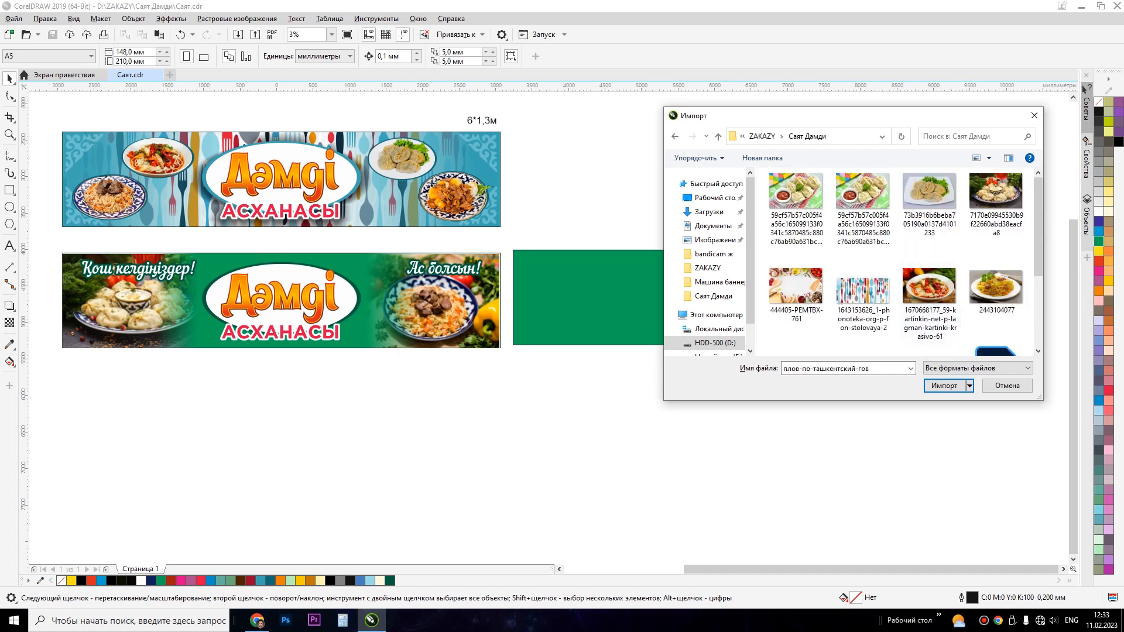
{"action": "left_click", "coordinate": [997, 202], "text": "ctrl"}
{"action": "left_click", "coordinate": [944, 386]}
Step: Place the dumplings photo at 1950 × 1300 mm on the green banner's left end and the pilaf photo at its right end
{"action": "left_click_drag", "start_coordinate": [513, 250], "coordinate": [654, 345]}
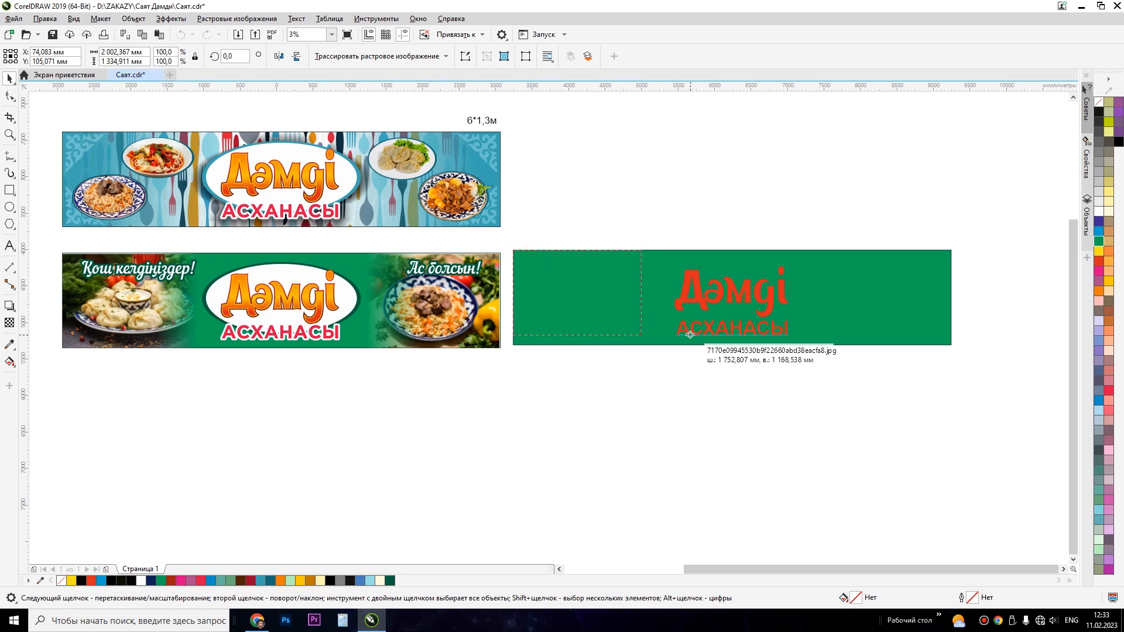
{"action": "left_click_drag", "start_coordinate": [684, 246], "coordinate": [853, 348]}
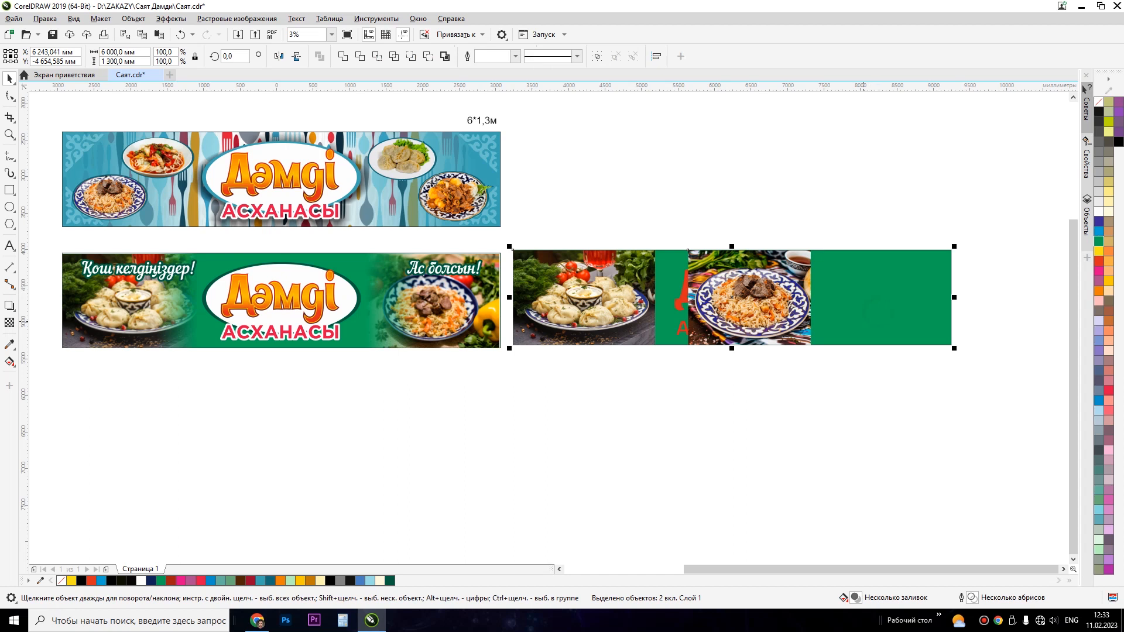
{"action": "left_click_drag", "start_coordinate": [750, 298], "coordinate": [893, 298]}
{"action": "left_click", "coordinate": [603, 304]}
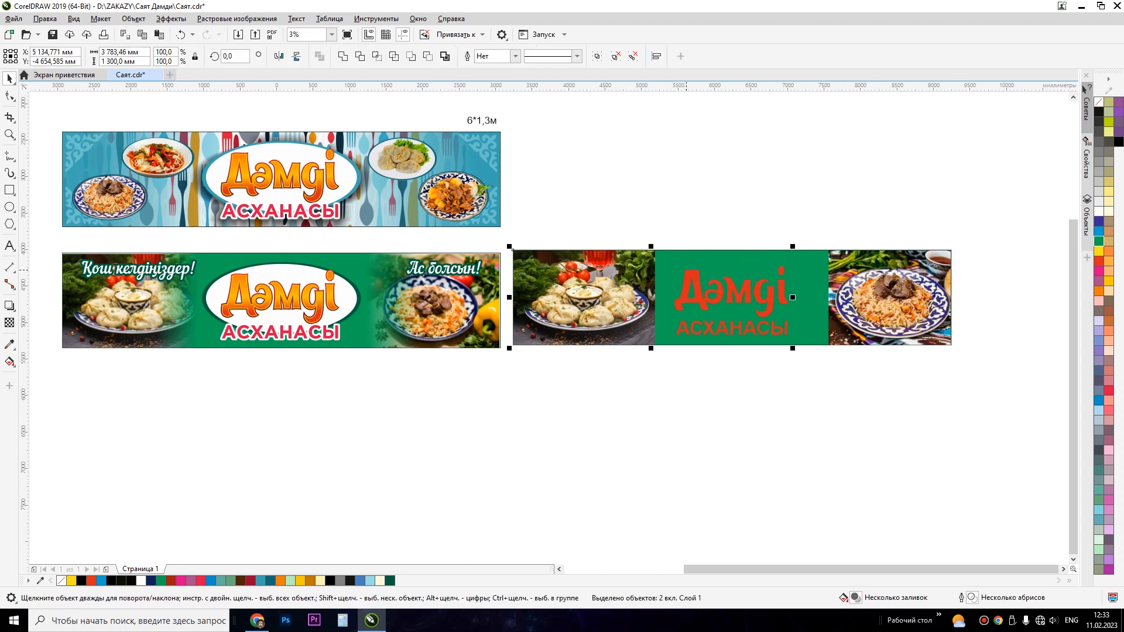
{"action": "left_click_drag", "start_coordinate": [603, 304], "coordinate": [766, 321]}
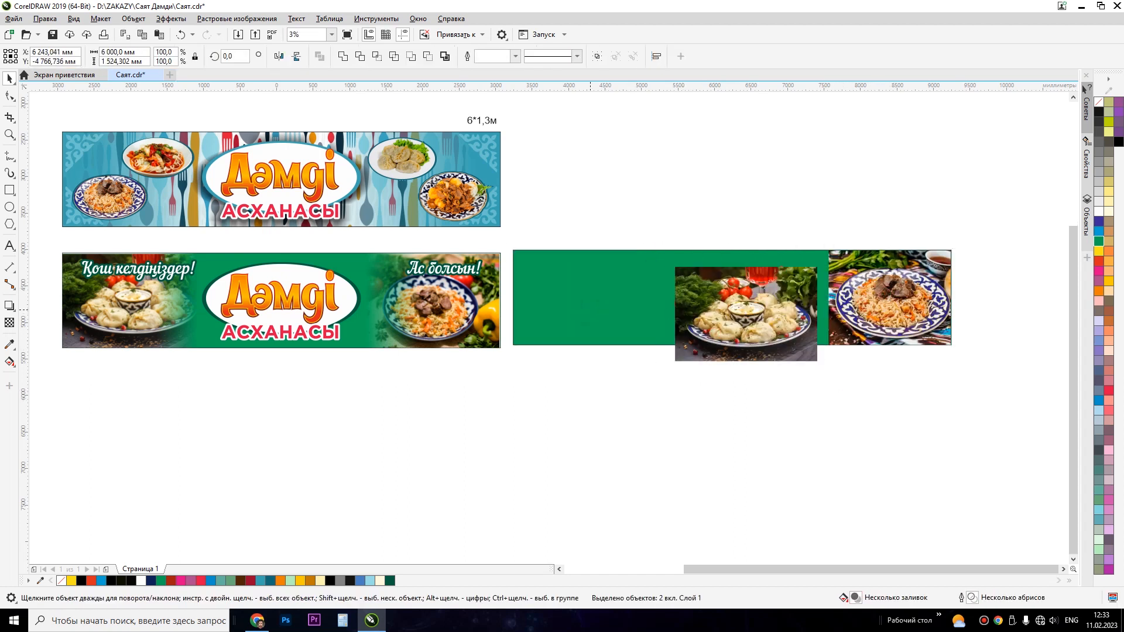
{"action": "key", "text": "ctrl+z"}
Step: Fade the inner edges of both food photos into the green with linear transparency and save the document as "Саят"
{"action": "left_click", "coordinate": [10, 322]}
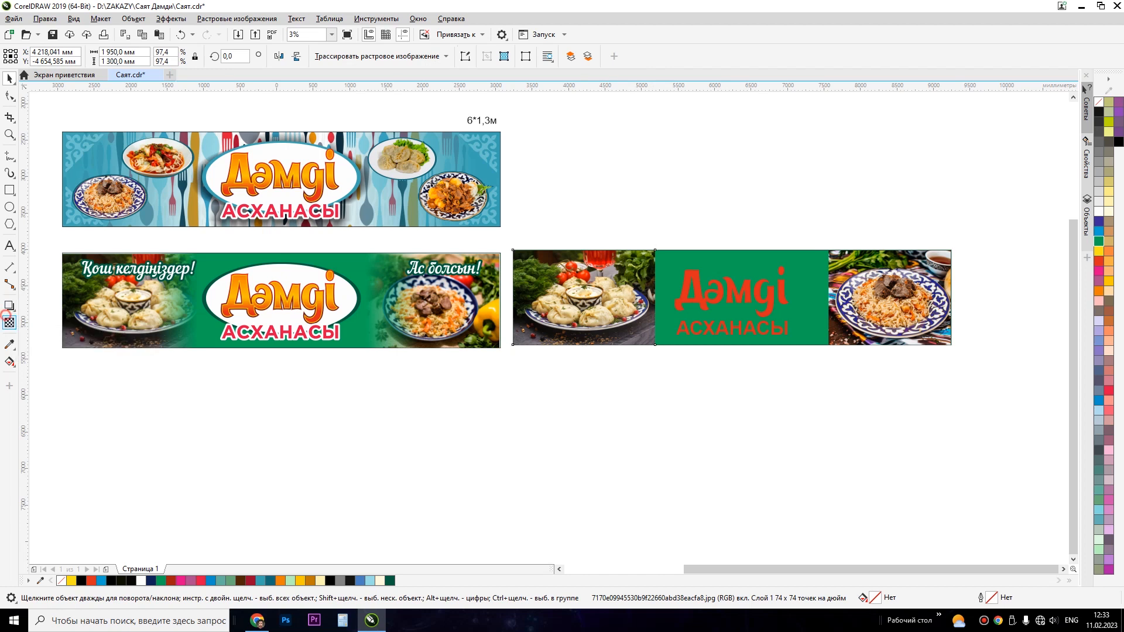
{"action": "left_click_drag", "start_coordinate": [617, 299], "coordinate": [650, 299]}
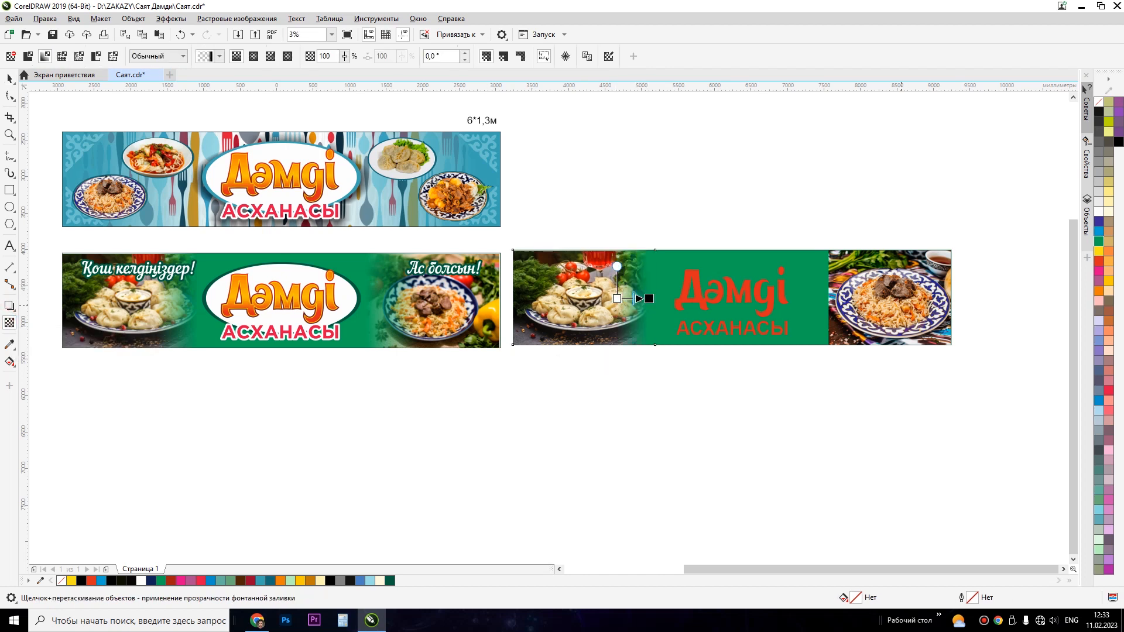
{"action": "left_click", "coordinate": [894, 305]}
{"action": "left_click_drag", "start_coordinate": [889, 295], "coordinate": [828, 294]}
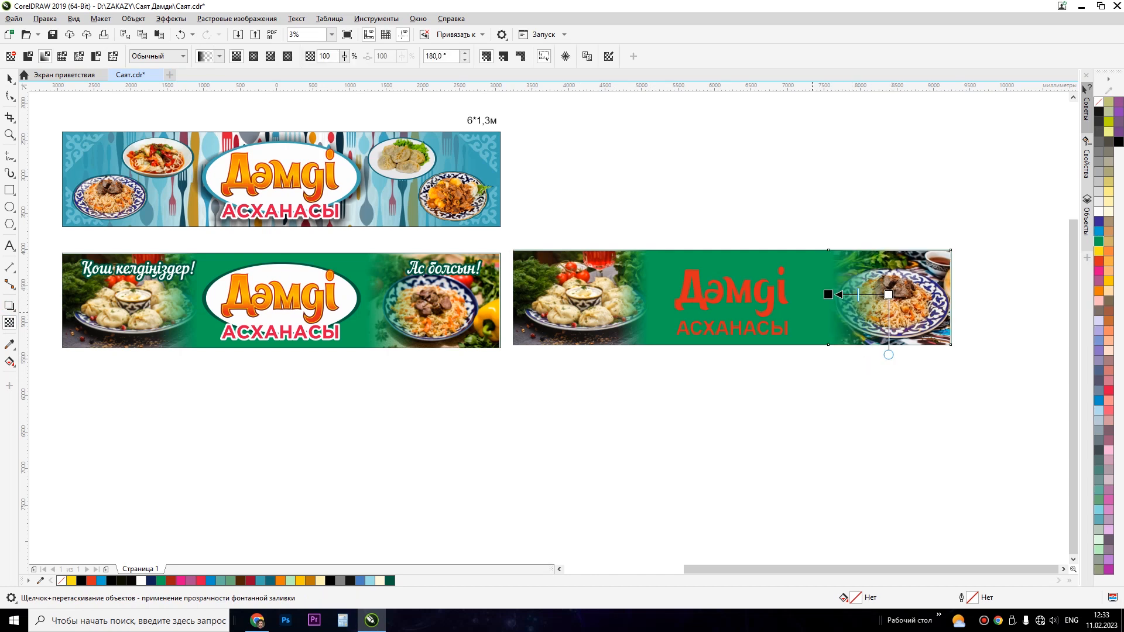
{"action": "key", "text": "space"}
{"action": "left_click", "coordinate": [671, 182]}
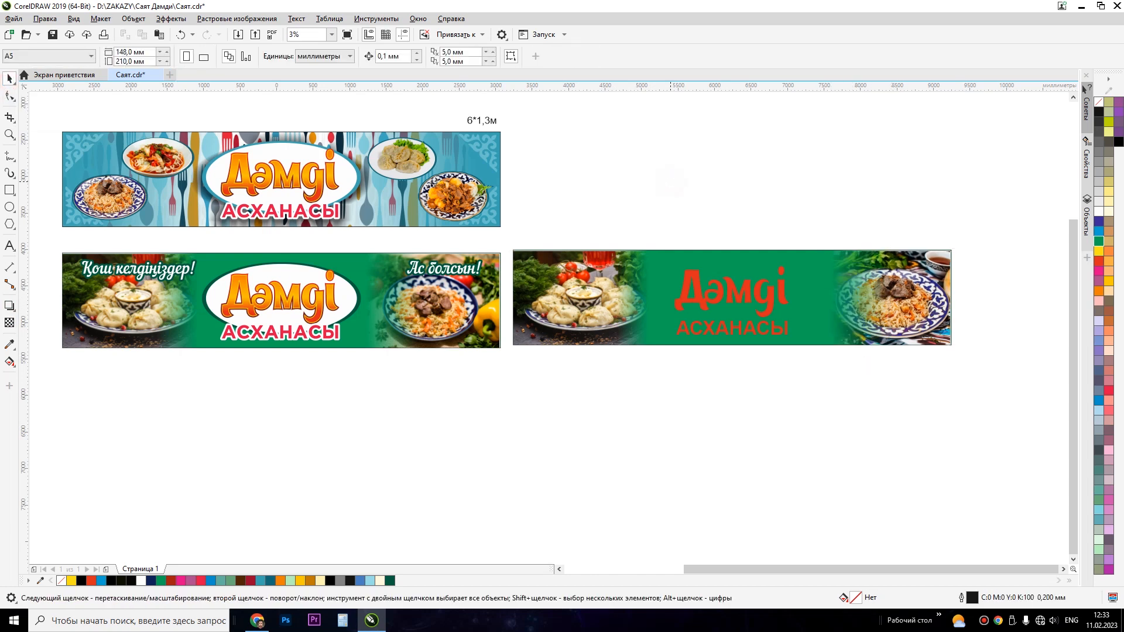
{"action": "key", "text": "ctrl+shift+s"}
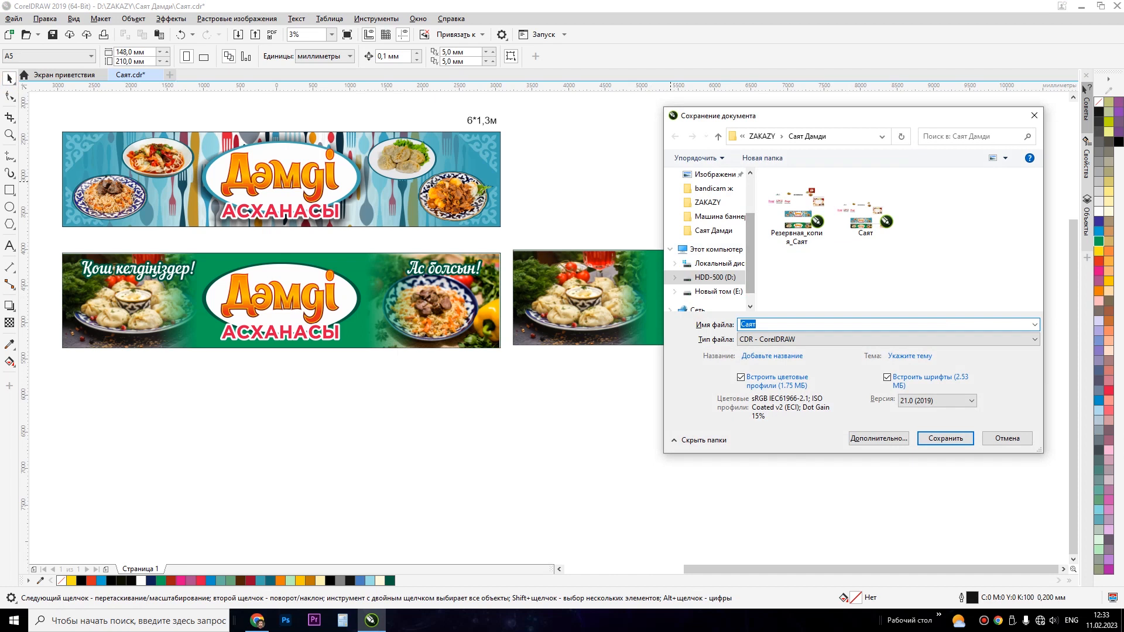
{"action": "key", "text": "Return"}
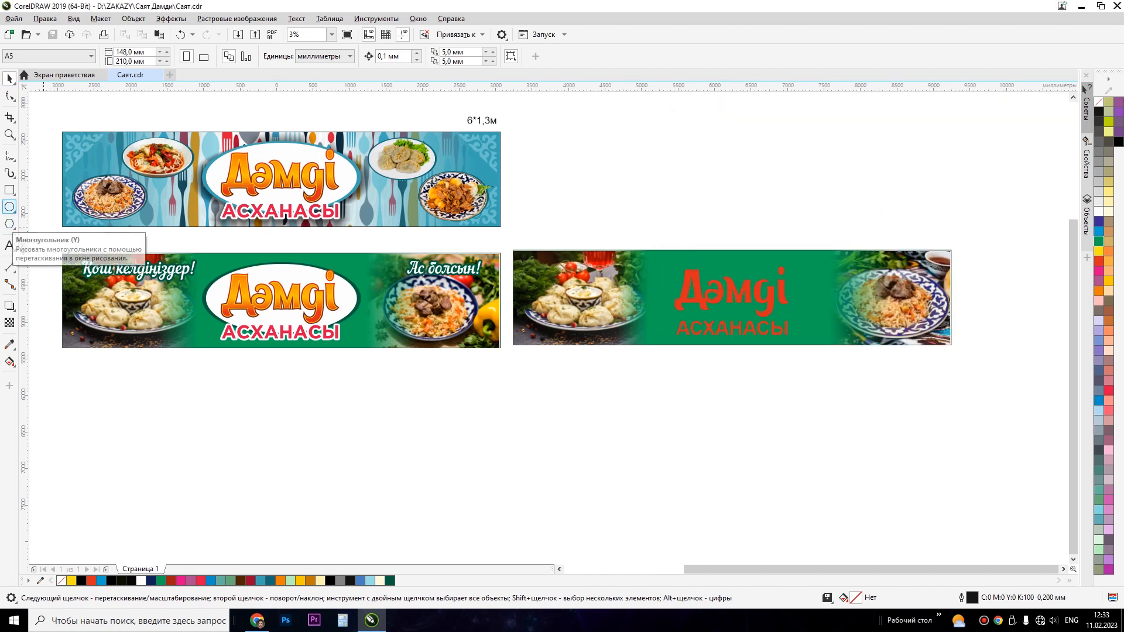
Step: Draw an ellipse about 2254 × 922 mm over the lettering and centre it horizontally on the banner
{"action": "left_click", "coordinate": [9, 206]}
{"action": "left_click_drag", "start_coordinate": [648, 262], "coordinate": [816, 332]}
{"action": "left_click", "coordinate": [9, 78]}
{"action": "left_click", "coordinate": [777, 257], "text": "shift"}
{"action": "key", "text": "c"}
{"action": "left_click", "coordinate": [753, 211]}
{"action": "left_click", "coordinate": [755, 263]}
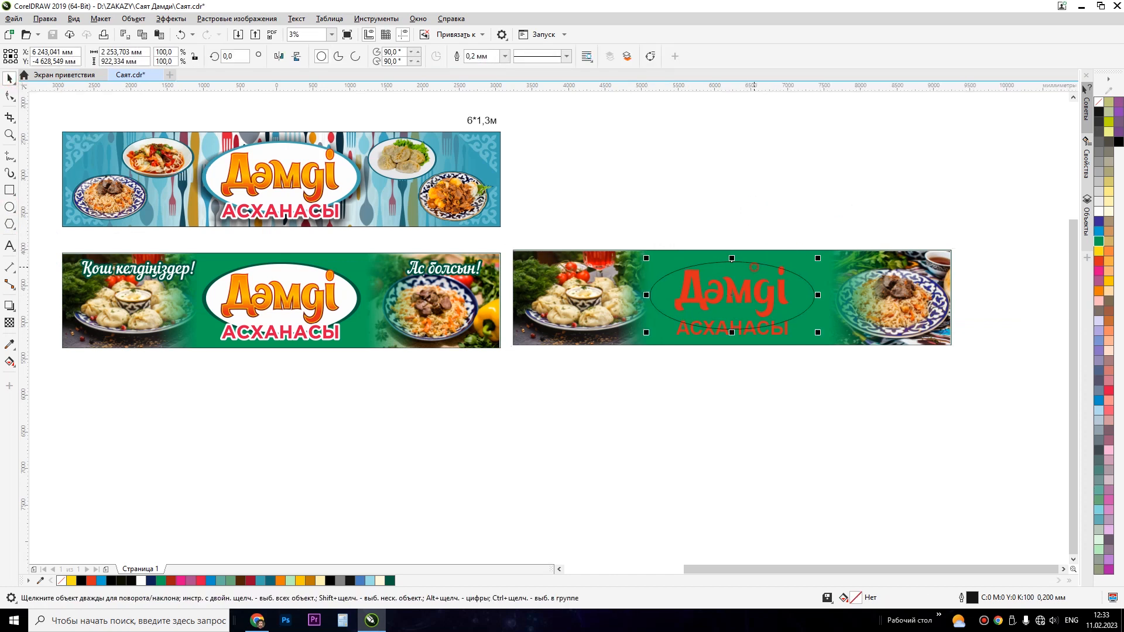
Step: Fill the ellipse with white and remove its outline
{"action": "left_click", "coordinate": [1100, 211]}
{"action": "left_click", "coordinate": [1099, 211]}
{"action": "right_click", "coordinate": [1099, 102]}
{"action": "scroll", "coordinate": [364, 300], "scroll_direction": "up", "scroll_amount": 2}
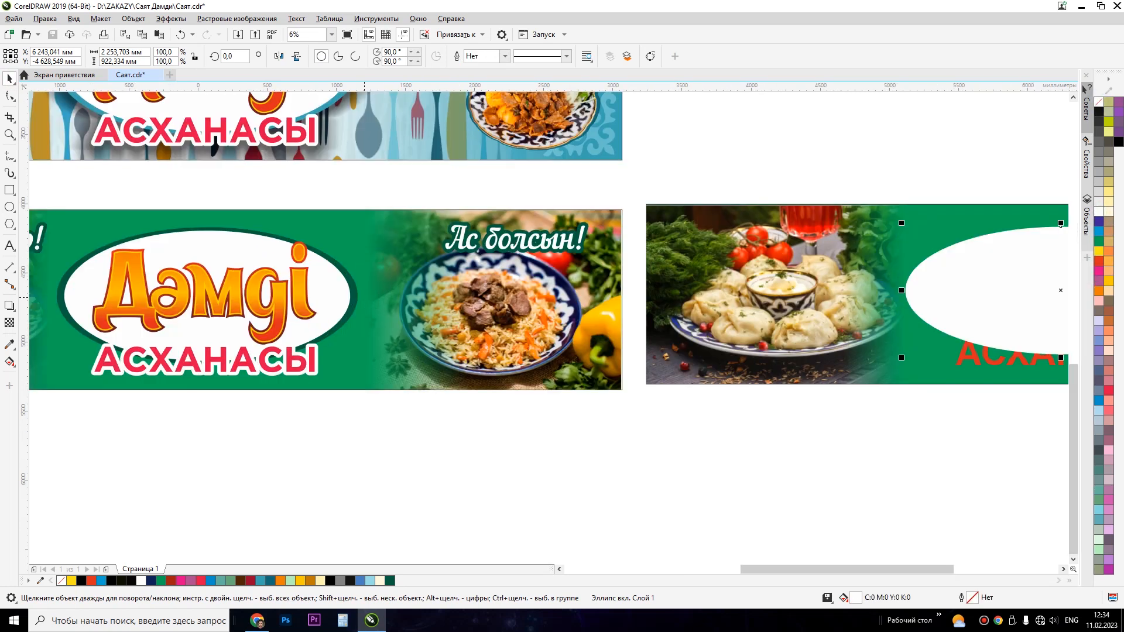
{"action": "scroll", "coordinate": [341, 281], "scroll_direction": "down", "scroll_amount": 2}
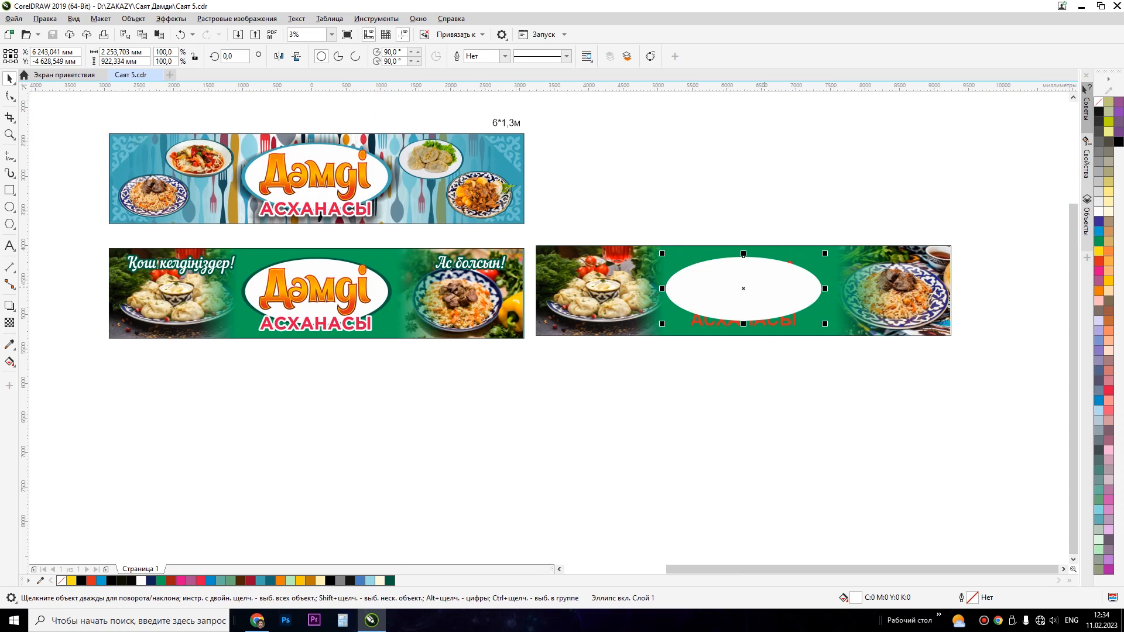
Step: Add a concentric ellipse copy of about 2398 × 981 mm in dark green C90 M20 Y78 K47 behind the white one
{"action": "scroll", "coordinate": [912, 390], "scroll_direction": "up", "scroll_amount": 2}
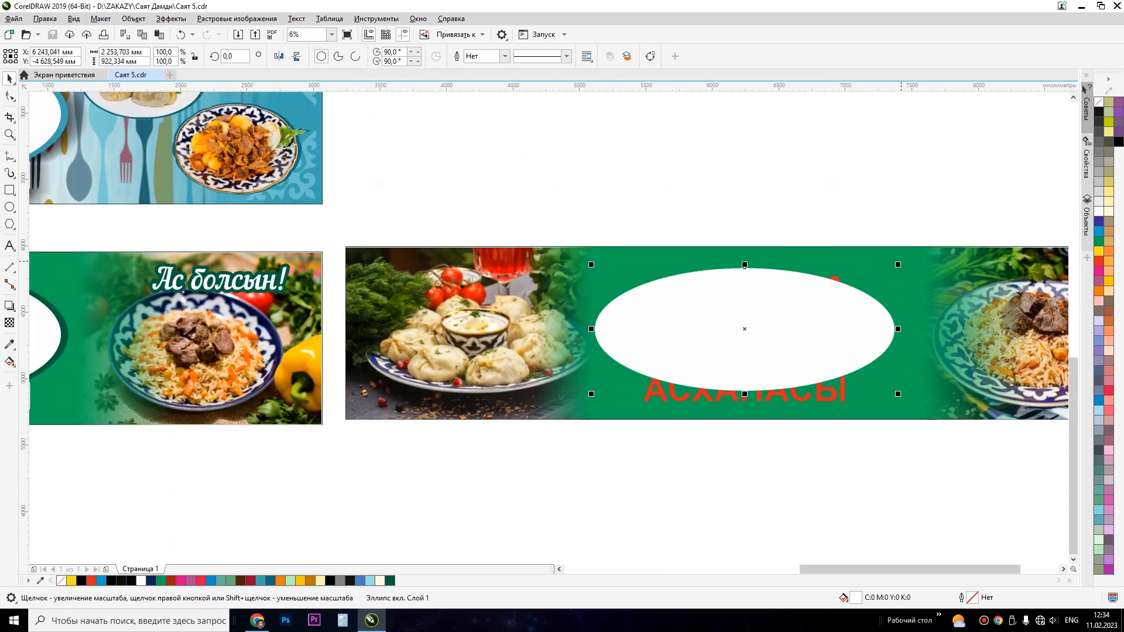
{"action": "left_click_drag", "start_coordinate": [898, 265], "coordinate": [909, 258]}
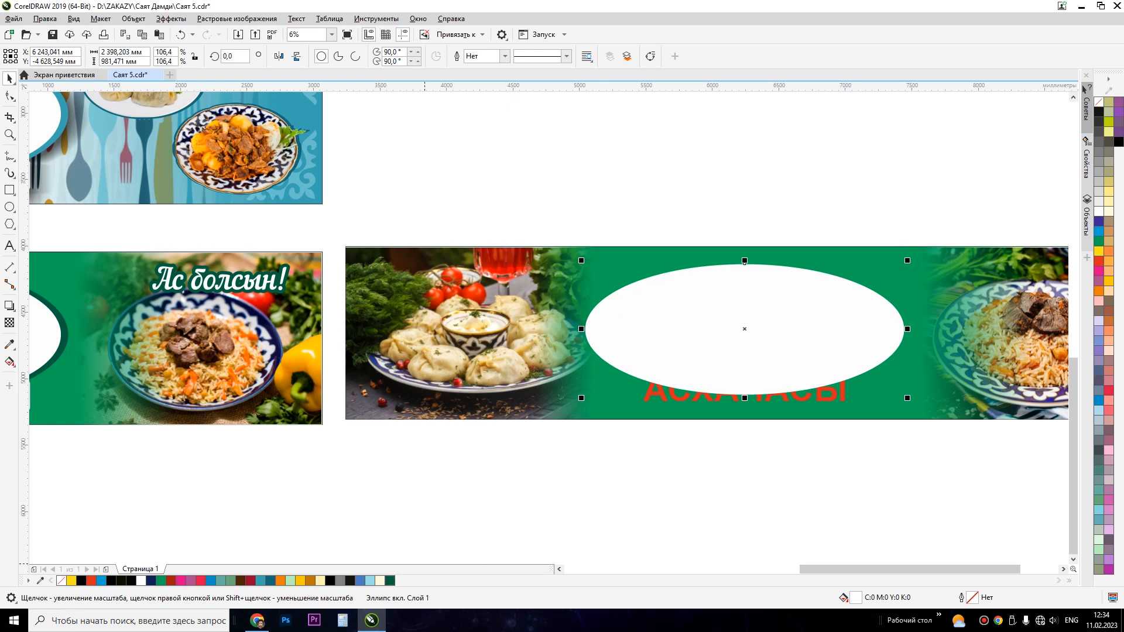
{"action": "left_click", "coordinate": [390, 580]}
{"action": "left_click", "coordinate": [663, 318]}
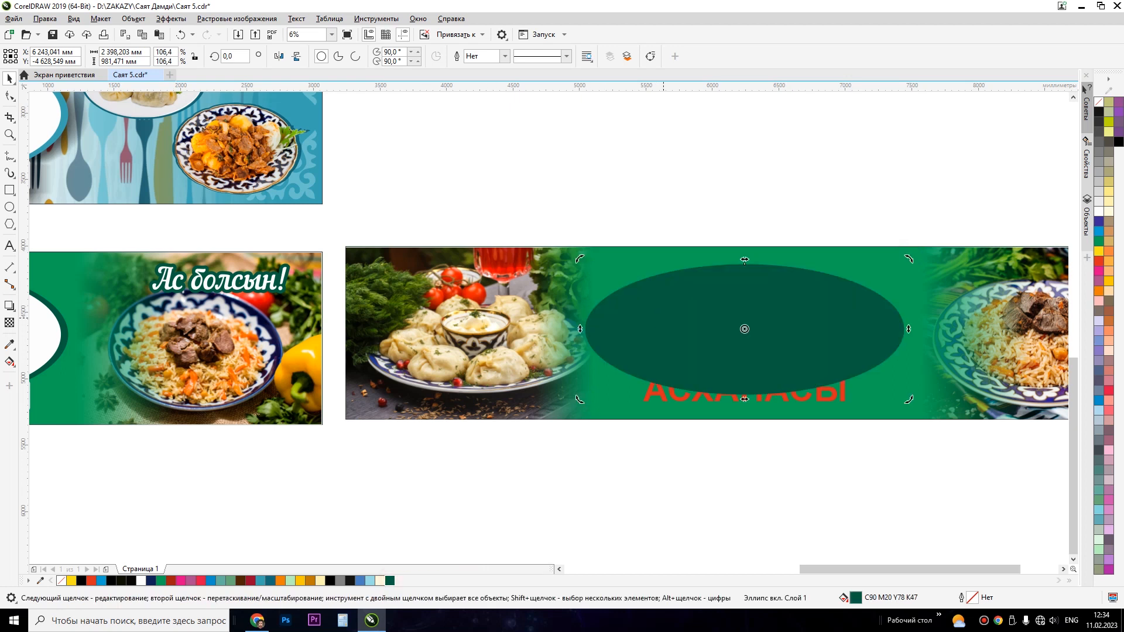
{"action": "key", "text": "ctrl+Page_Down"}
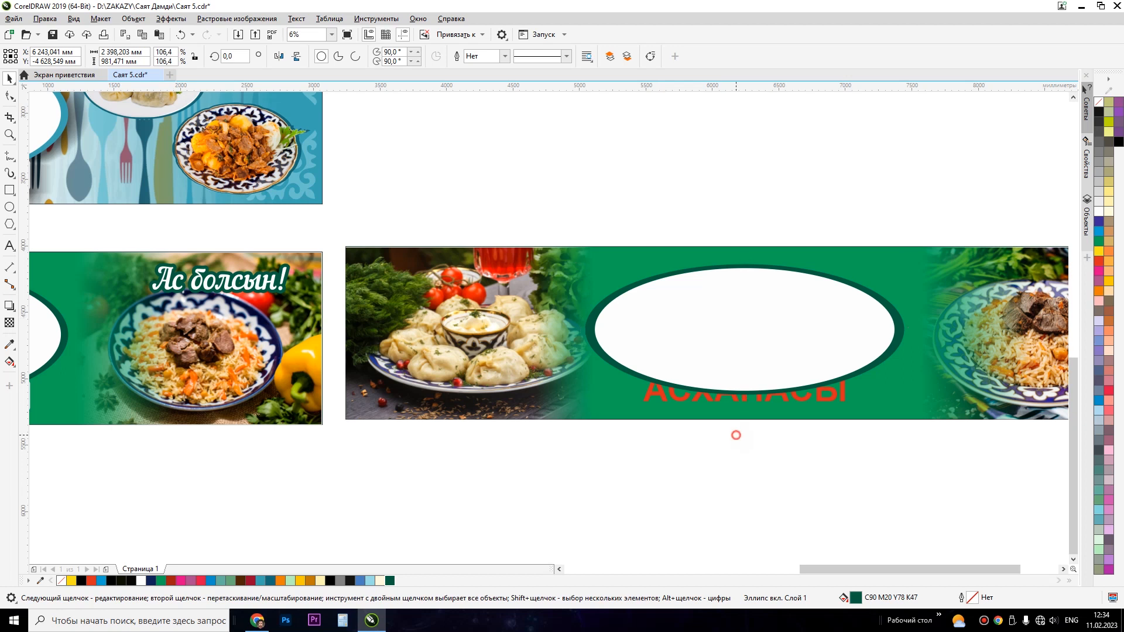
Step: Bring the hidden red lettering in front of the ellipses, checking the objects in wireframe view before restoring the coloured view
{"action": "left_click", "coordinate": [735, 434]}
{"action": "left_click_drag", "start_coordinate": [956, 484], "coordinate": [625, 190]}
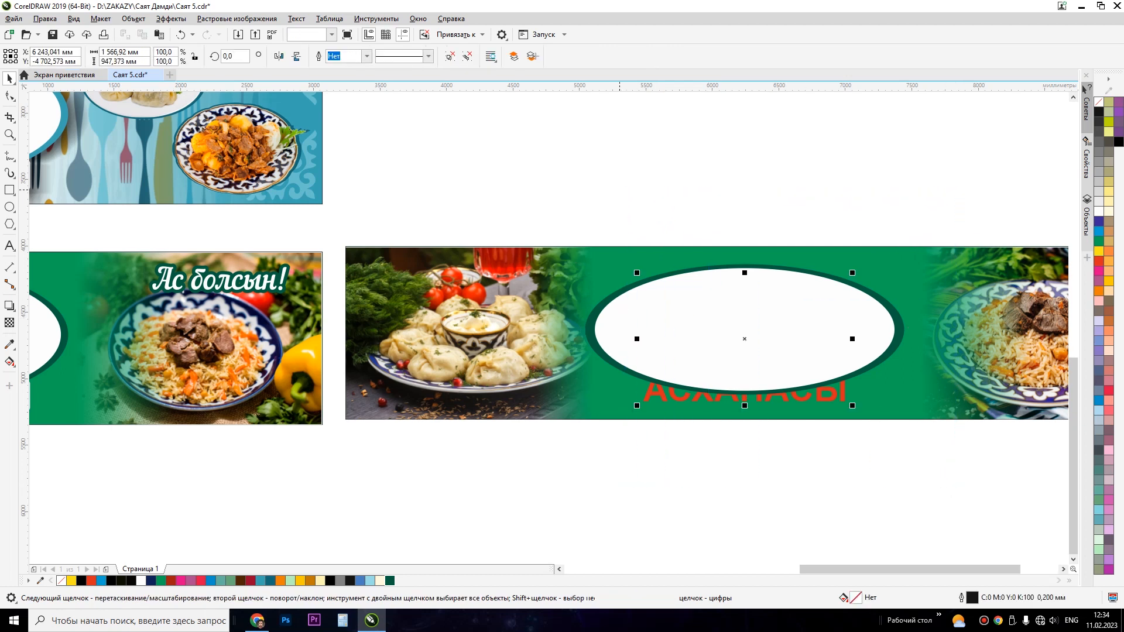
{"action": "left_click", "coordinate": [73, 18]}
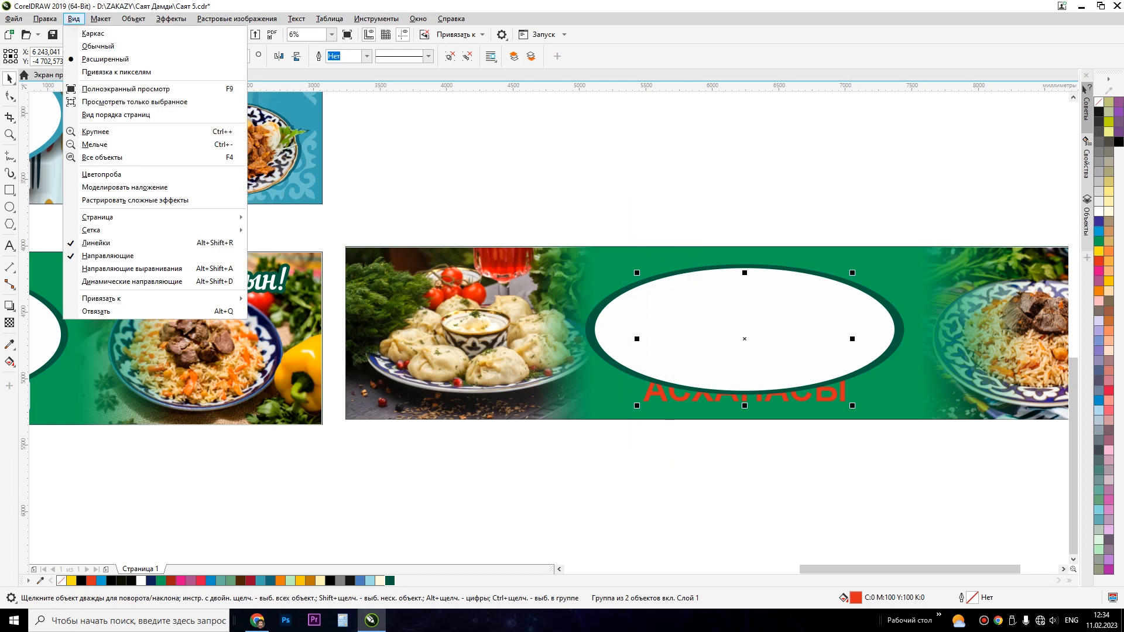
{"action": "left_click", "coordinate": [82, 34]}
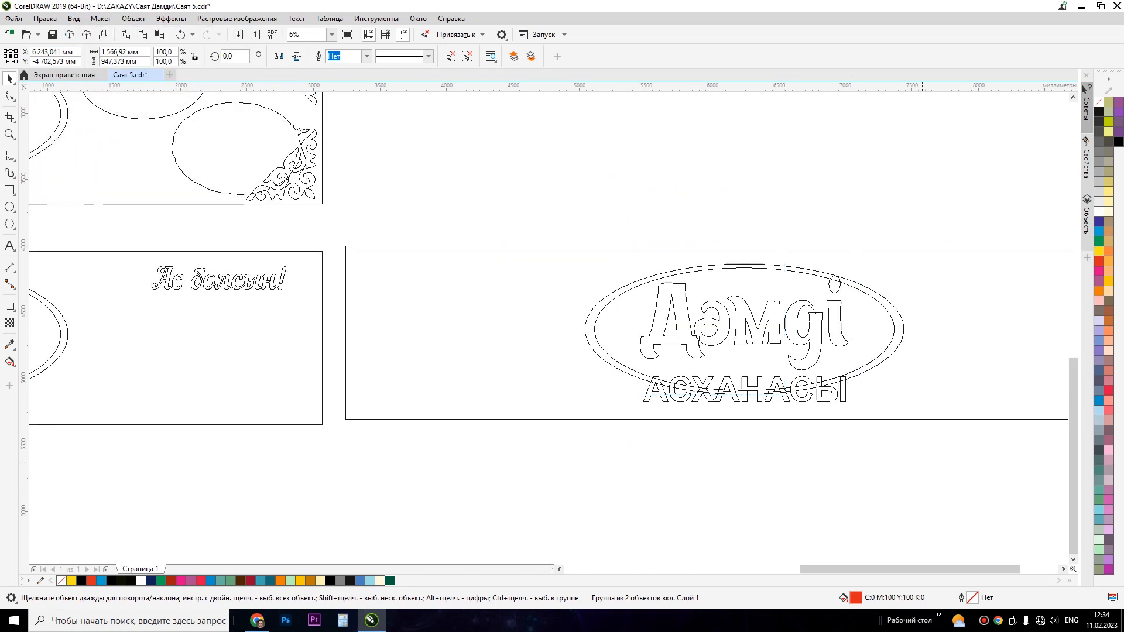
{"action": "left_click", "coordinate": [74, 18]}
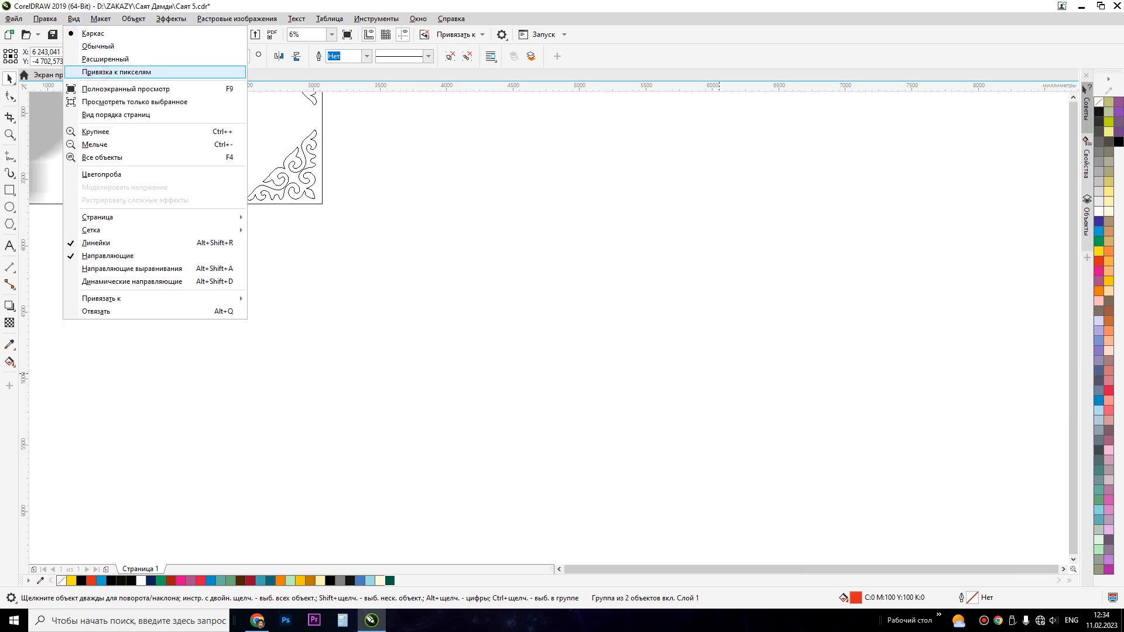
{"action": "left_click", "coordinate": [117, 72]}
{"action": "left_click", "coordinate": [73, 18]}
{"action": "left_click", "coordinate": [97, 45]}
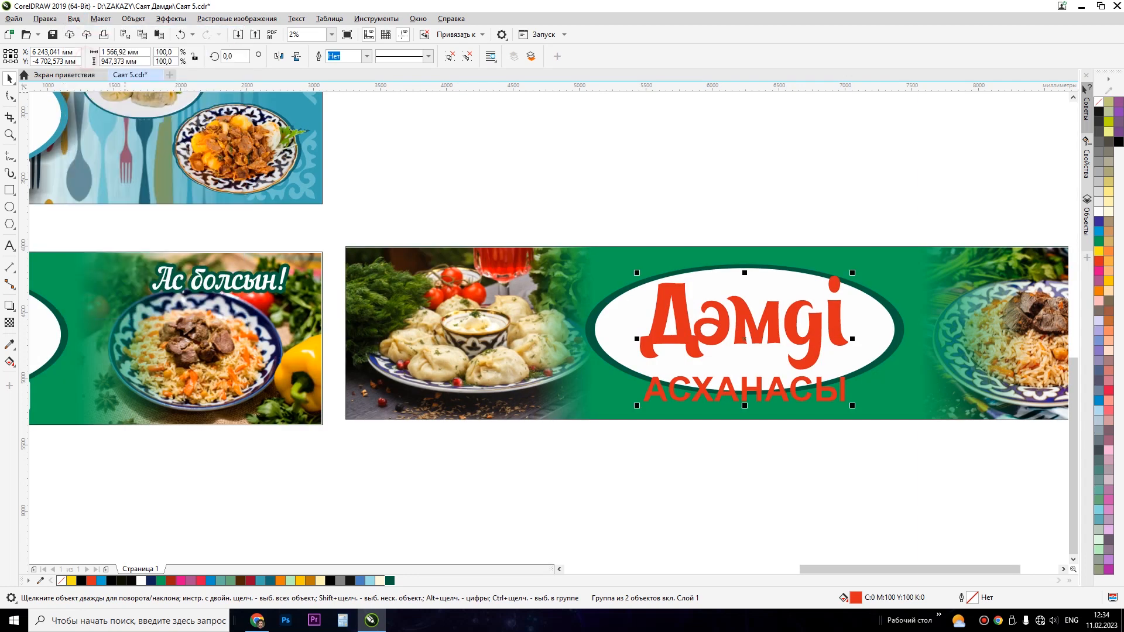
{"action": "left_click", "coordinate": [723, 194]}
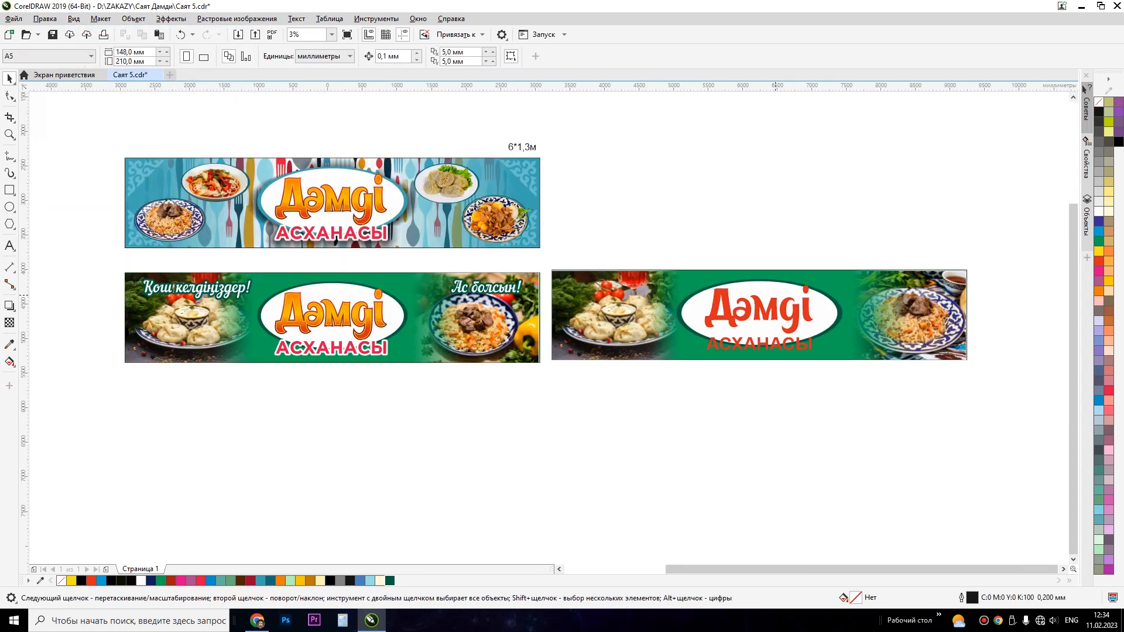
Step: Ungroup the lettering and give the word "АСХАНАСЫ" a white outline
{"action": "left_click", "coordinate": [760, 345]}
{"action": "left_click", "coordinate": [450, 56]}
{"action": "left_click", "coordinate": [726, 339]}
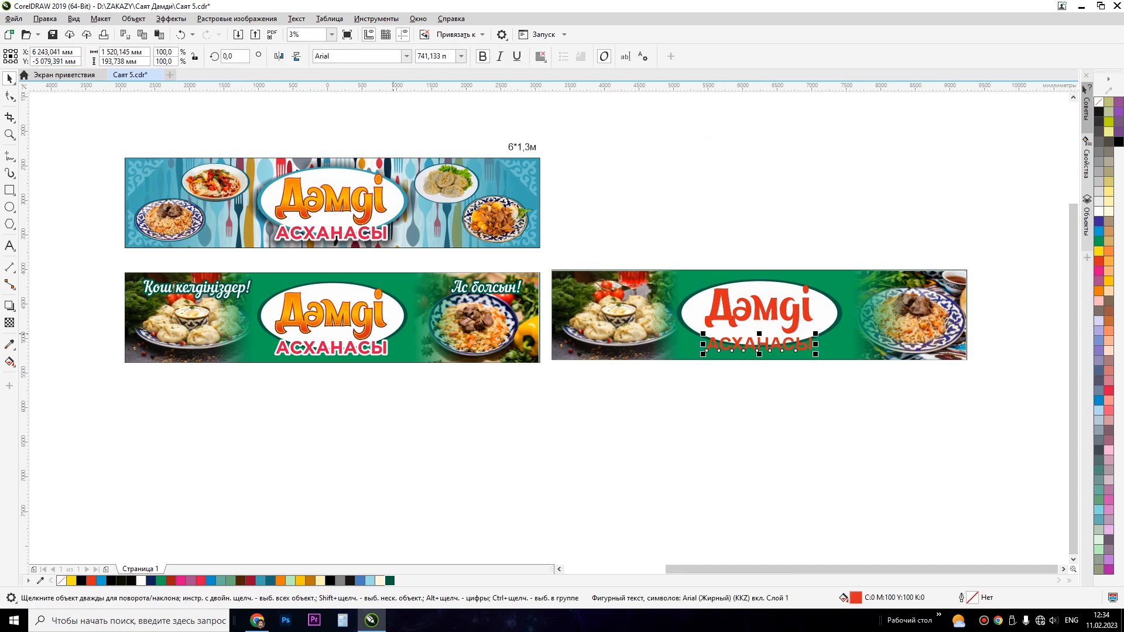
{"action": "right_click", "coordinate": [1099, 211]}
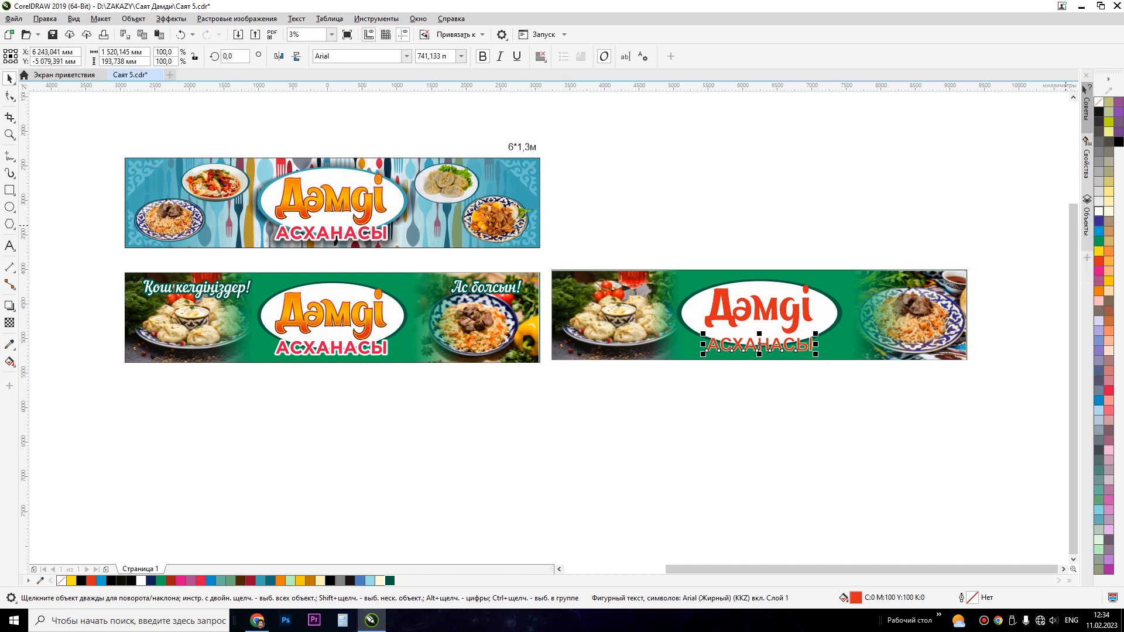
Step: Try white outline widths of 5 mm and 20 mm on "АСХАНАСЫ"
{"action": "key", "text": "F12"}
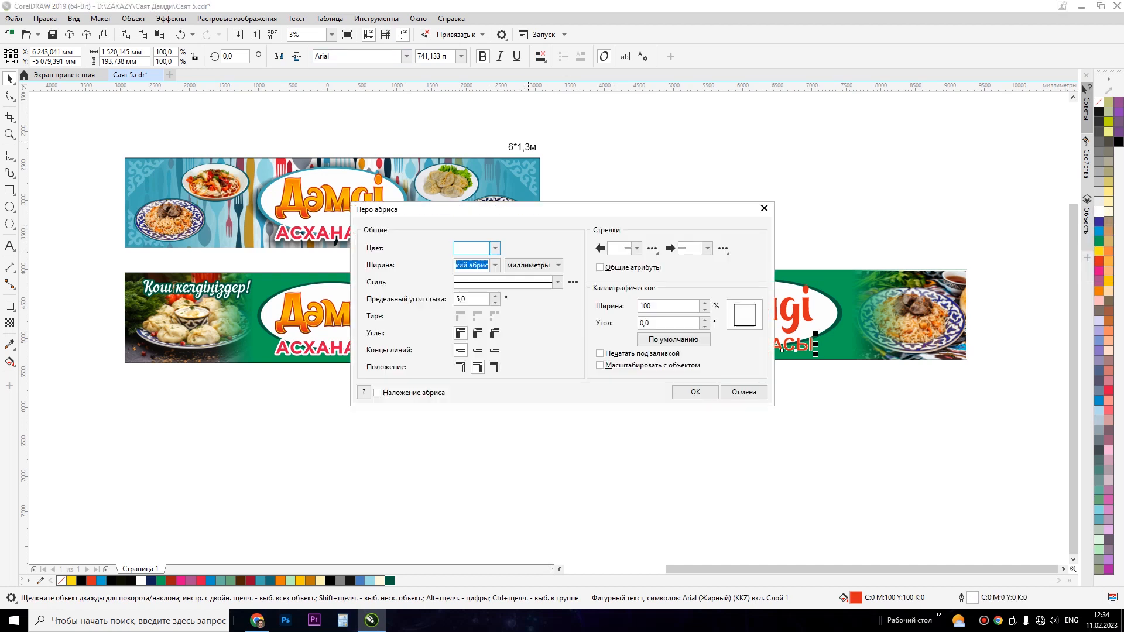
{"action": "left_click_drag", "start_coordinate": [571, 209], "coordinate": [760, 123]}
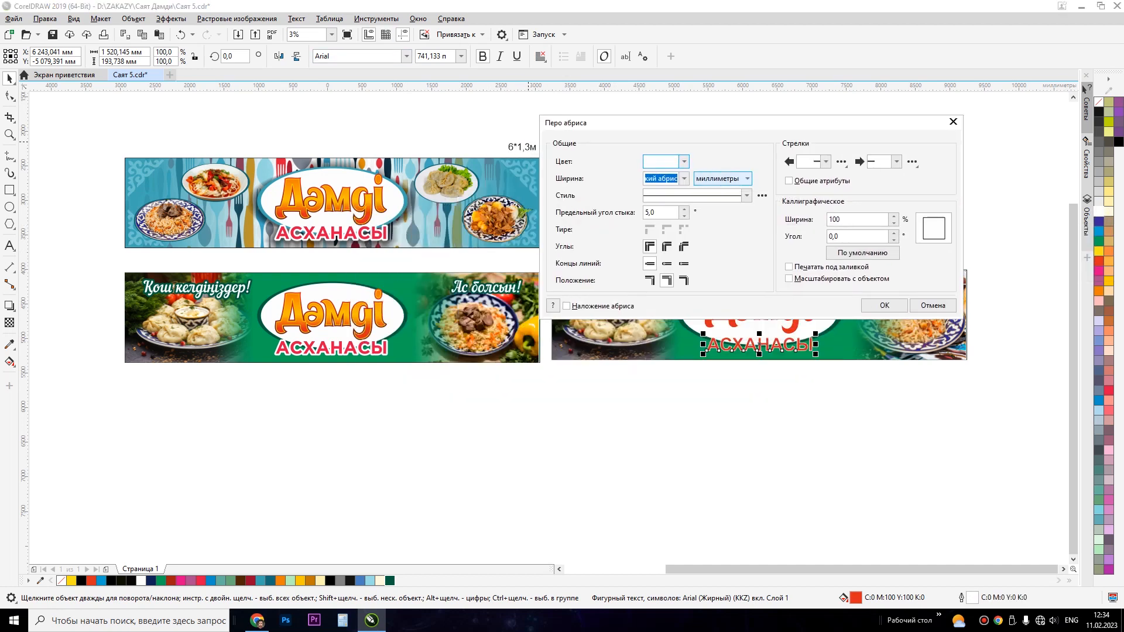
{"action": "left_click", "coordinate": [684, 179]}
{"action": "left_click", "coordinate": [661, 236]}
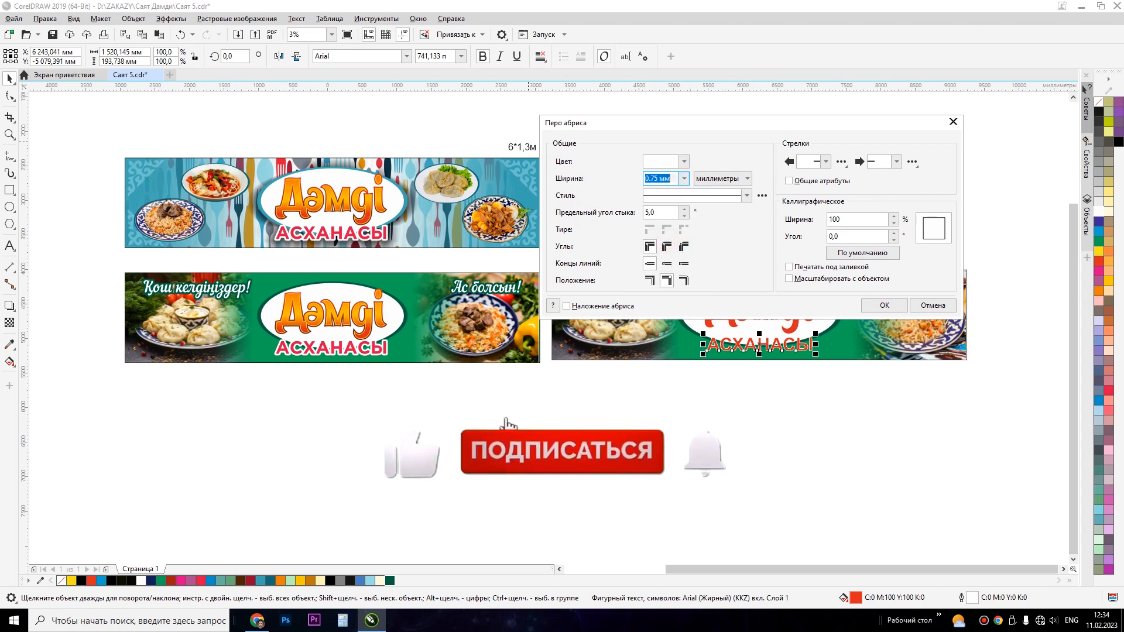
{"action": "type", "text": "5"}
{"action": "key", "text": "Return"}
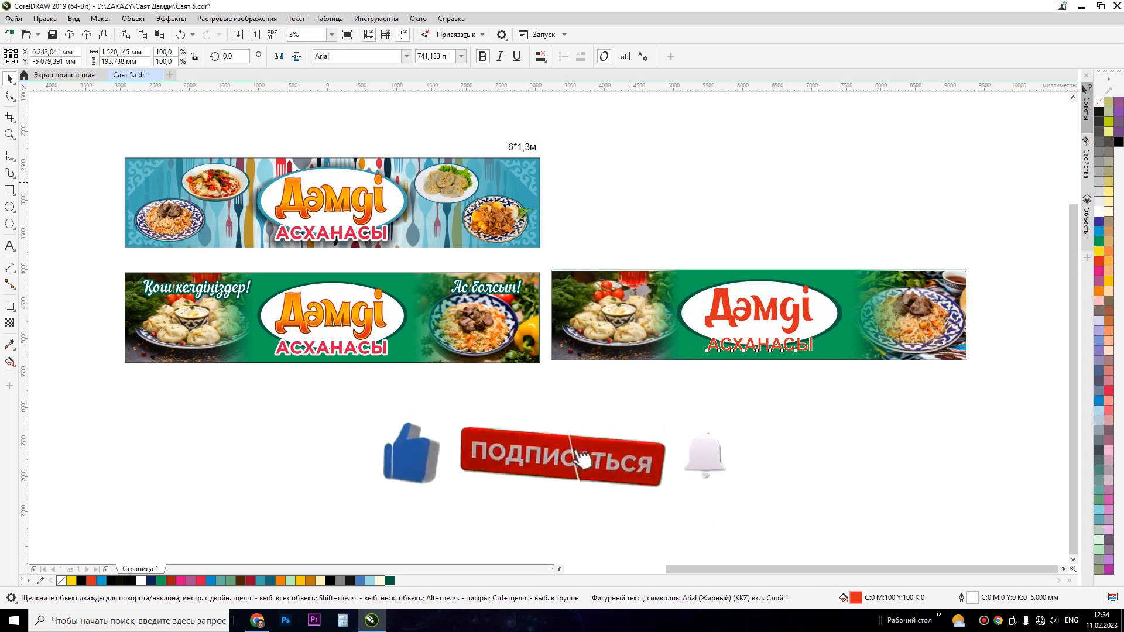
{"action": "key", "text": "F12"}
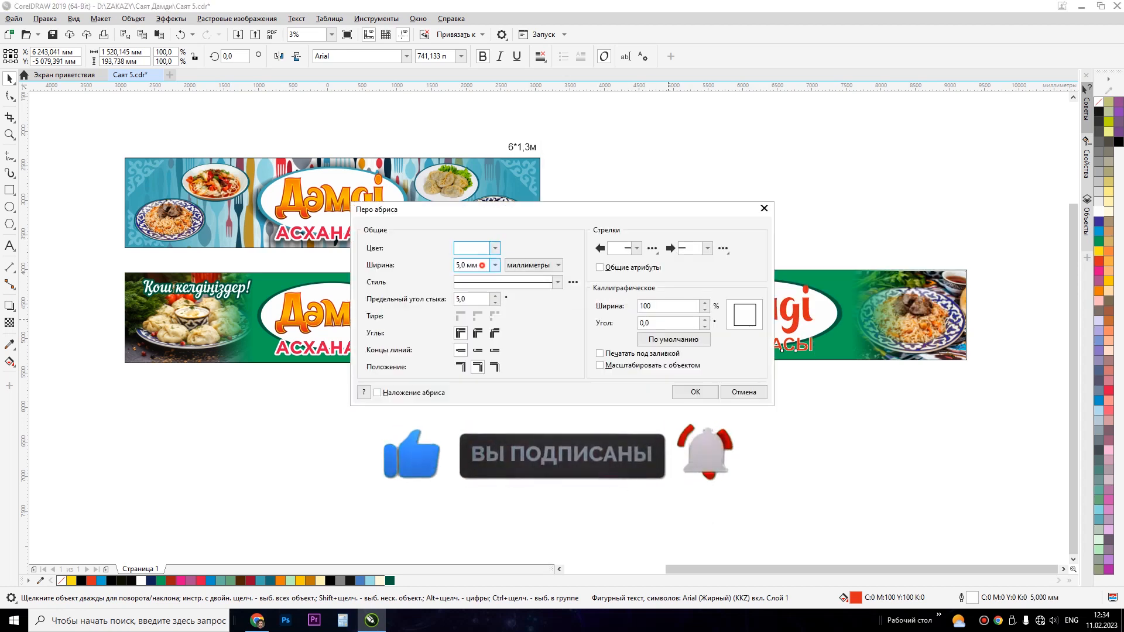
{"action": "type", "text": "20"}
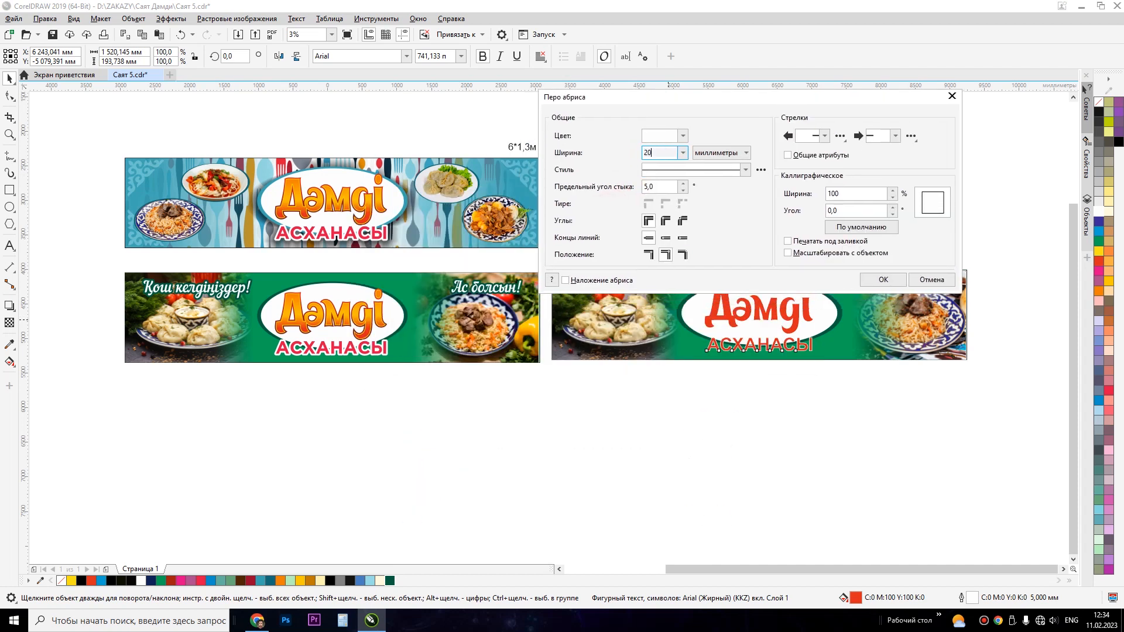
{"action": "key", "text": "Return"}
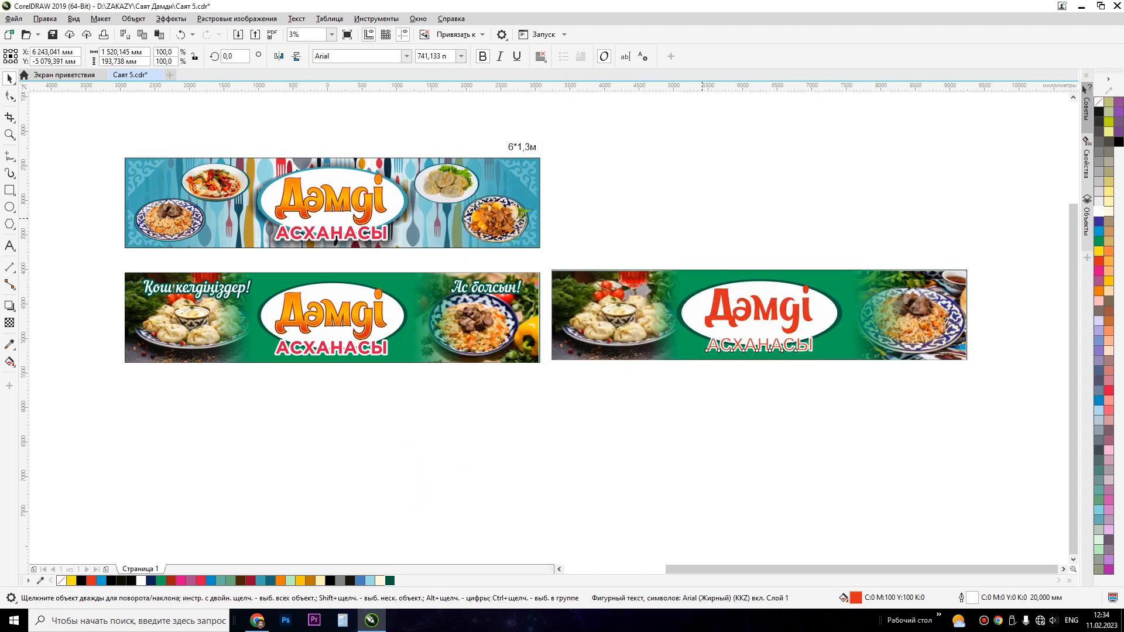
{"action": "key", "text": "F12"}
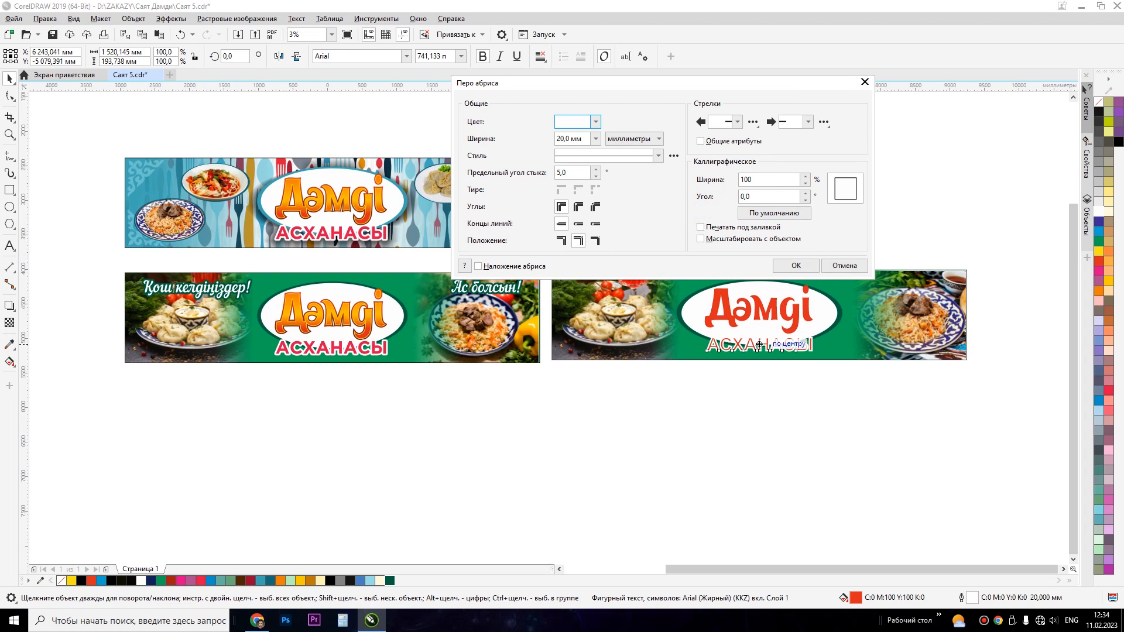
{"action": "left_click", "coordinate": [796, 265]}
Step: Set the white outline of "АСХАНАСЫ" to 30 mm wide and save the document
{"action": "scroll", "coordinate": [758, 356], "scroll_direction": "up", "scroll_amount": 3}
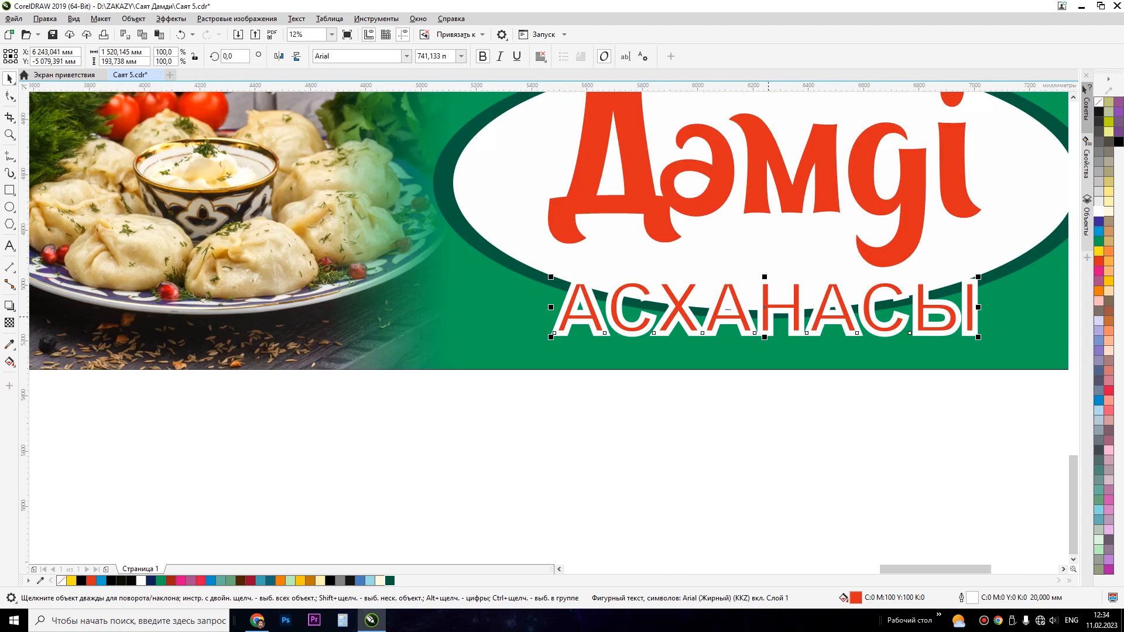
{"action": "key", "text": "F12"}
{"action": "left_click", "coordinate": [609, 204]}
{"action": "double_click", "coordinate": [479, 116]}
{"action": "type", "text": "30"}
{"action": "key", "text": "Return"}
{"action": "scroll", "coordinate": [673, 332], "scroll_direction": "down", "scroll_amount": 1}
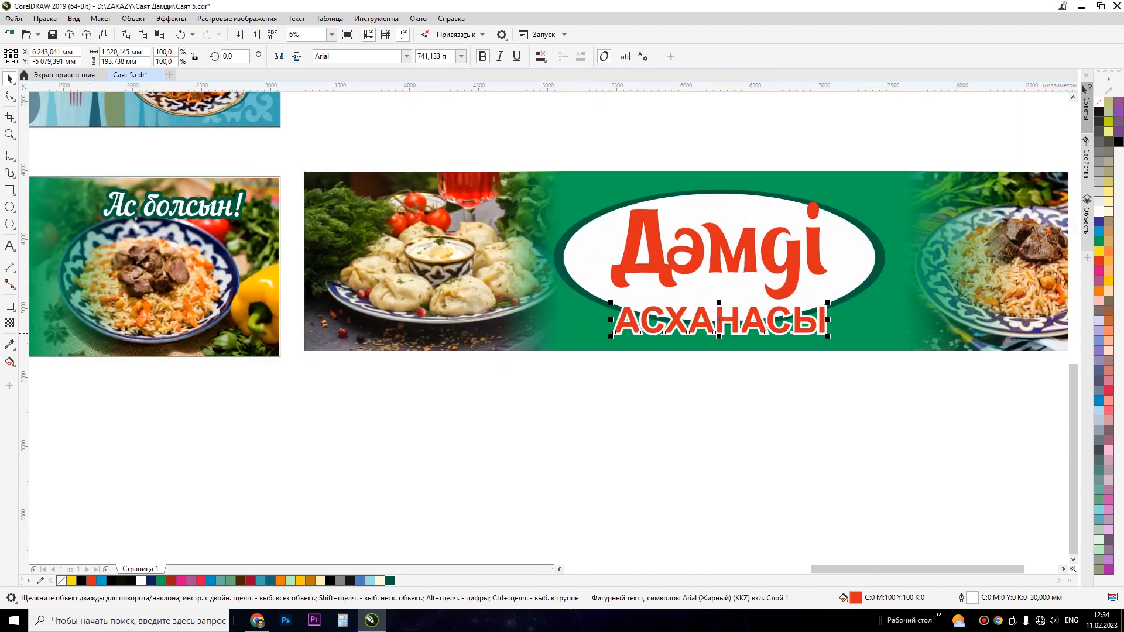
{"action": "left_click", "coordinate": [693, 404]}
{"action": "scroll", "coordinate": [734, 396], "scroll_direction": "down", "scroll_amount": 1}
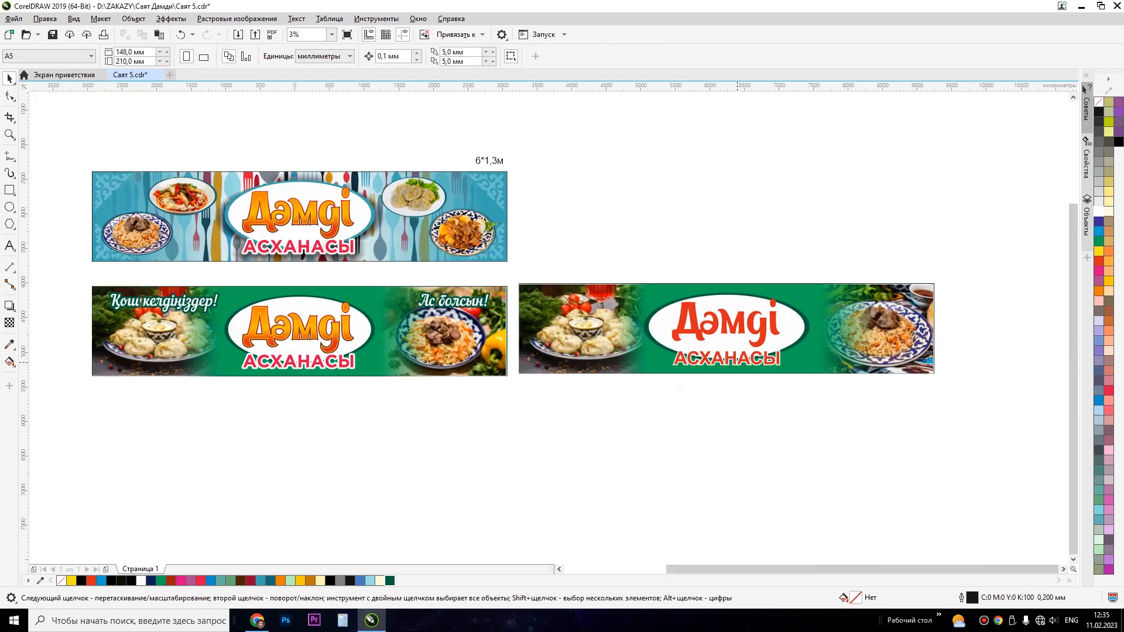
{"action": "key", "text": "ctrl+s"}
Step: Place a copy of the green sample banner directly above the new banner for comparison
{"action": "left_click", "coordinate": [726, 322]}
{"action": "left_click", "coordinate": [343, 332]}
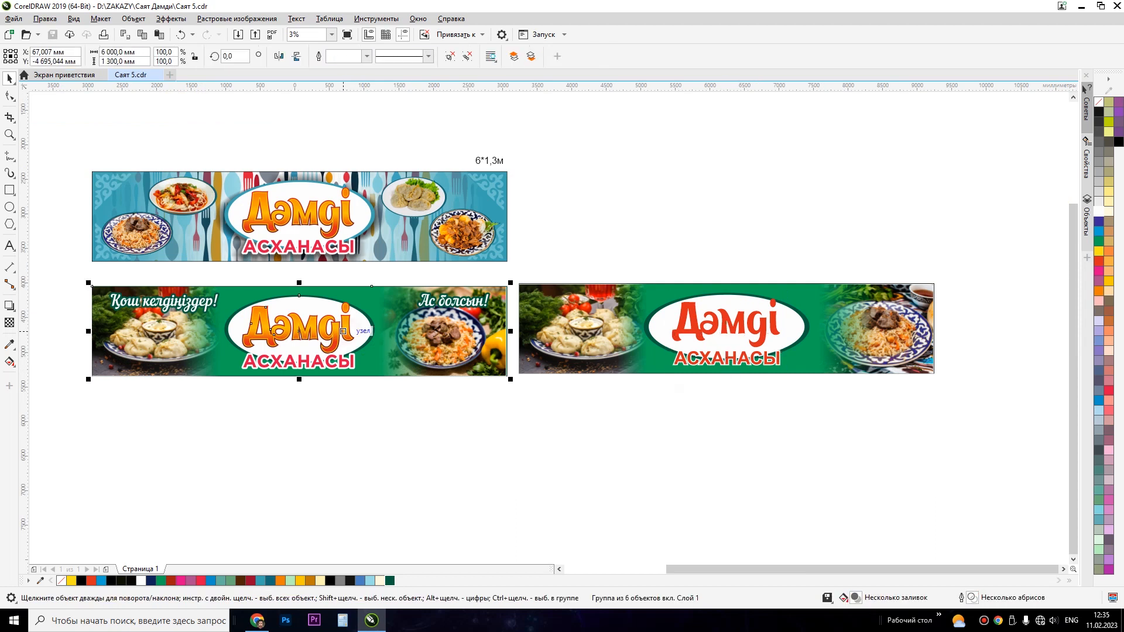
{"action": "left_click_drag", "start_coordinate": [344, 330], "coordinate": [783, 226]}
{"action": "right_click", "coordinate": [784, 227]}
{"action": "key", "text": "F2"}
{"action": "left_click_drag", "start_coordinate": [621, 210], "coordinate": [808, 371]}
{"action": "left_click", "coordinate": [650, 295]}
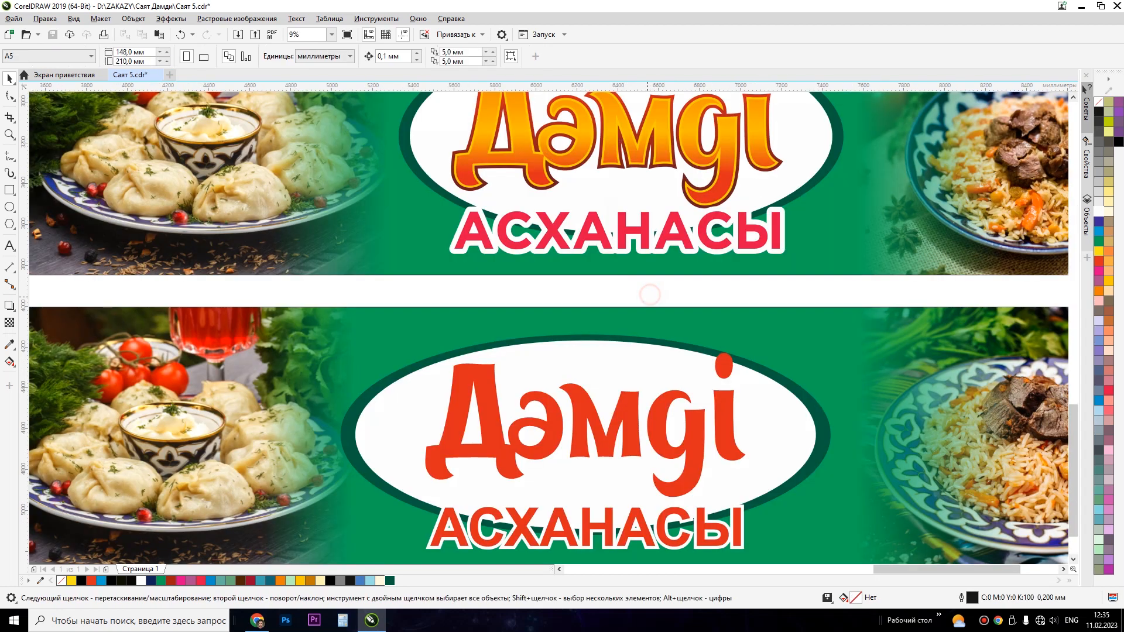
Step: Save the document and add a one-step outside contour with a 20 mm offset around the word "Дәмді"
{"action": "left_click", "coordinate": [481, 385]}
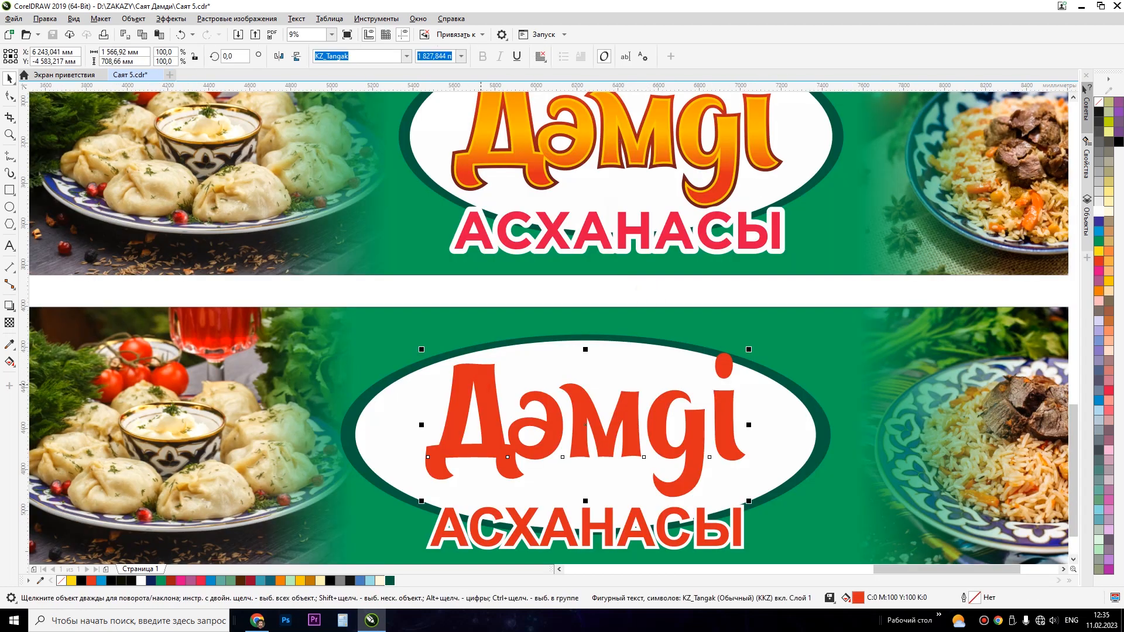
{"action": "left_click", "coordinate": [10, 306]}
{"action": "key", "text": "ctrl+s"}
{"action": "left_click", "coordinate": [11, 307]}
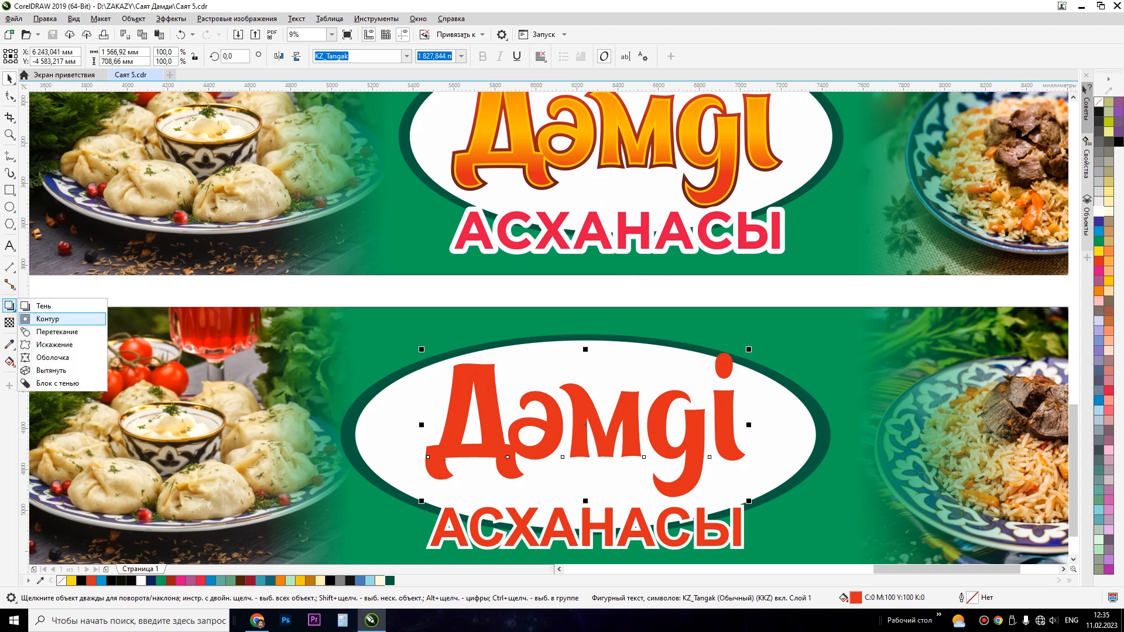
{"action": "left_click", "coordinate": [47, 319]}
{"action": "left_click", "coordinate": [303, 57]}
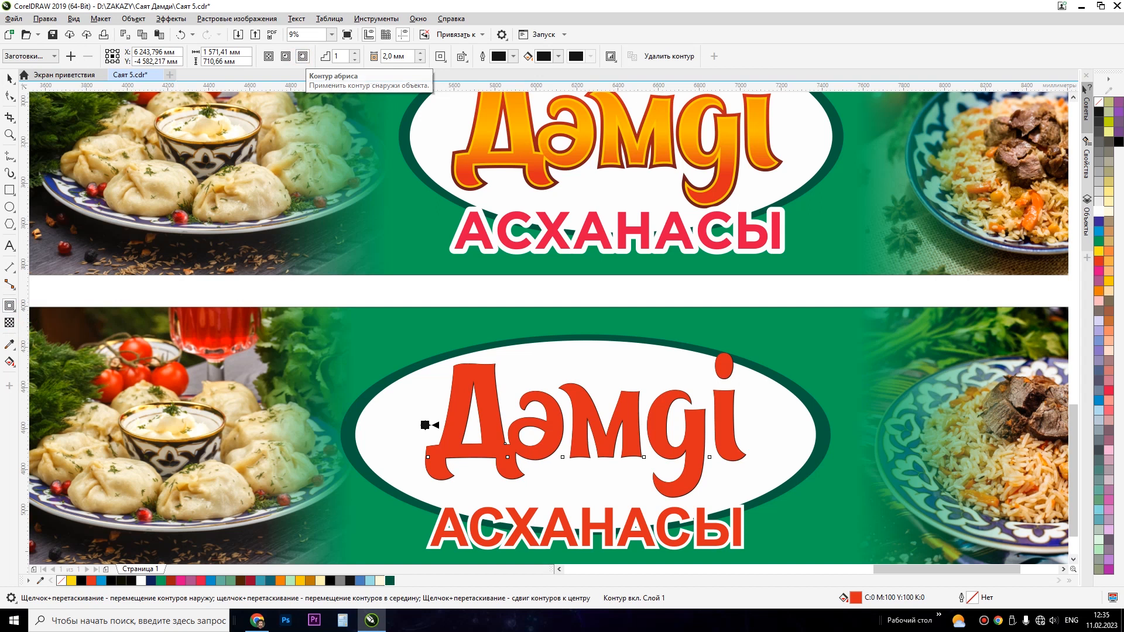
{"action": "double_click", "coordinate": [399, 57]}
{"action": "type", "text": "10"}
{"action": "key", "text": "Return"}
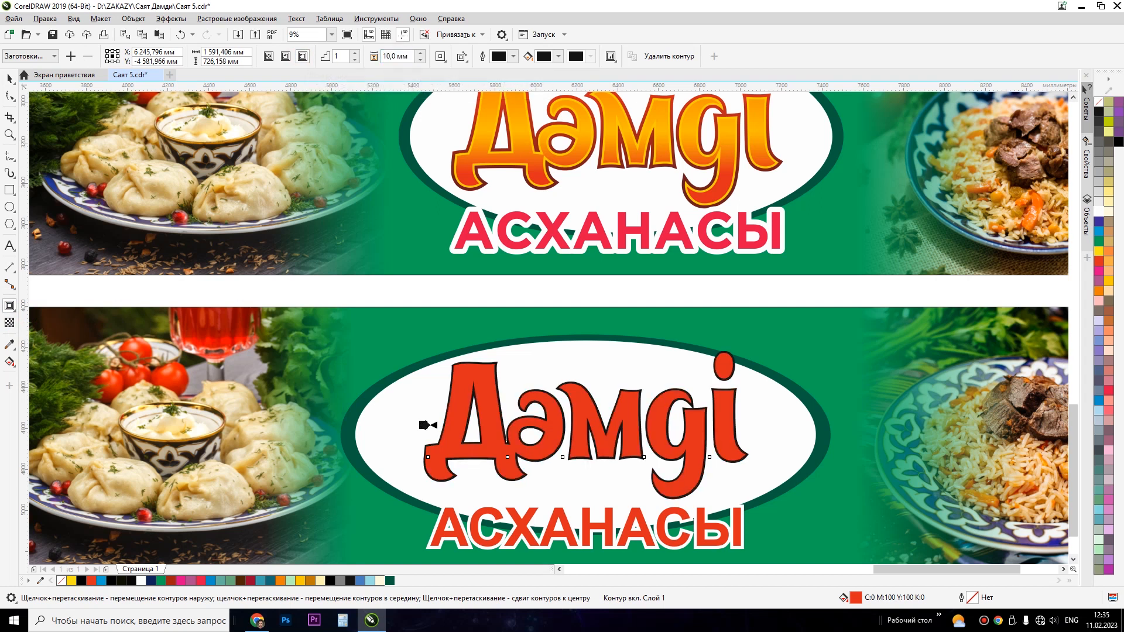
{"action": "type", "text": "20"}
{"action": "key", "text": "Return"}
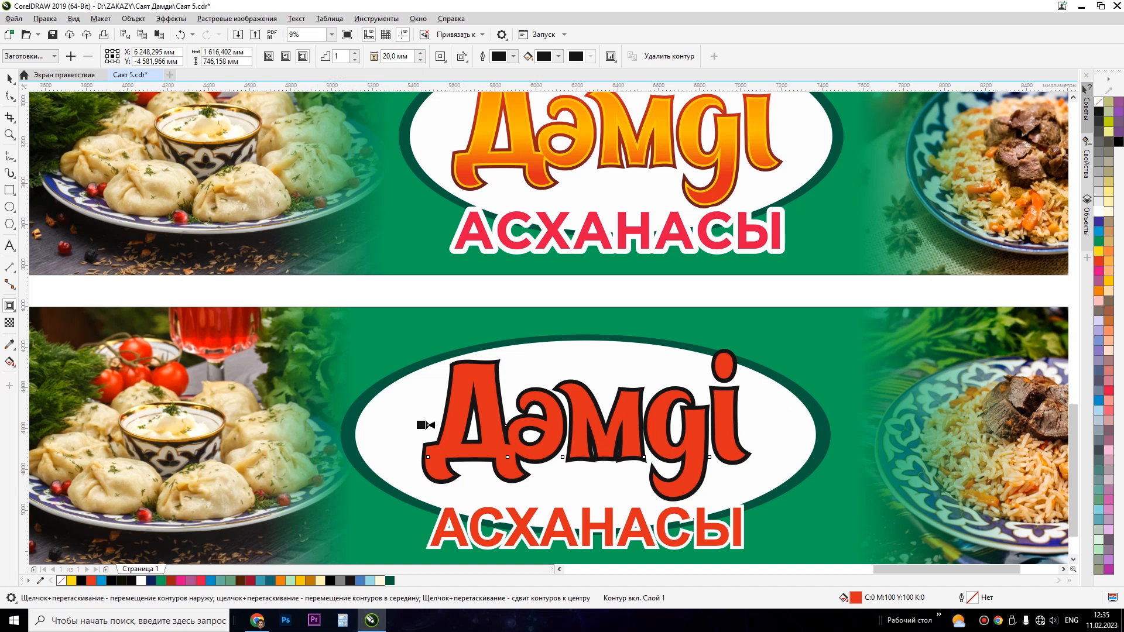
Step: Separate the contour from "Дәмді" and fill it with dark red C9 M100 Y72 K46
{"action": "key", "text": "space"}
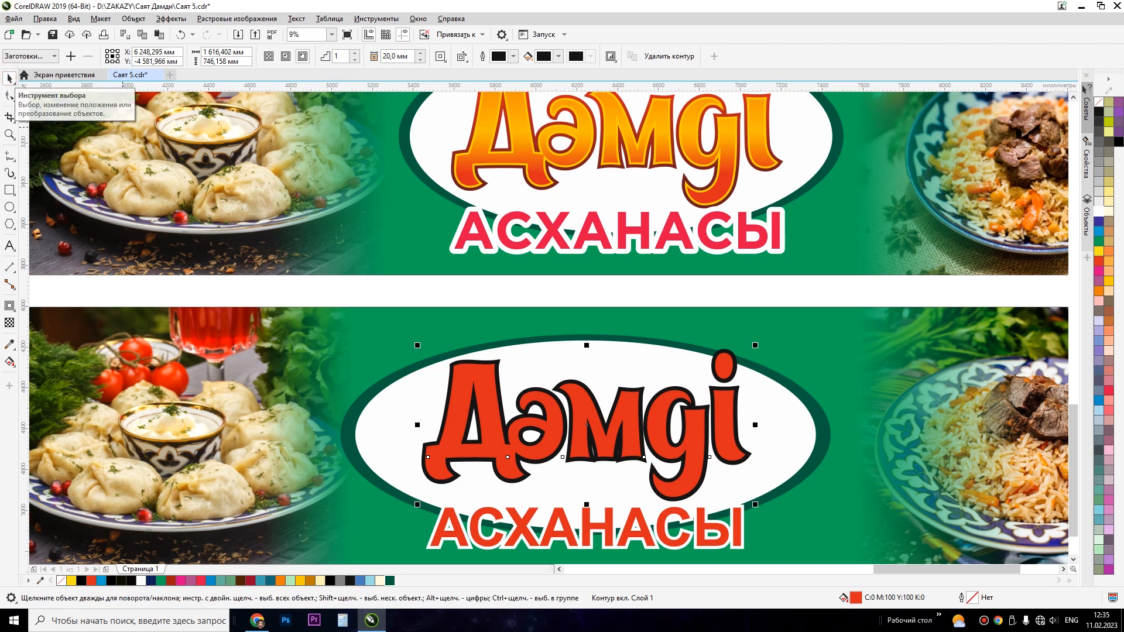
{"action": "left_click", "coordinate": [477, 287]}
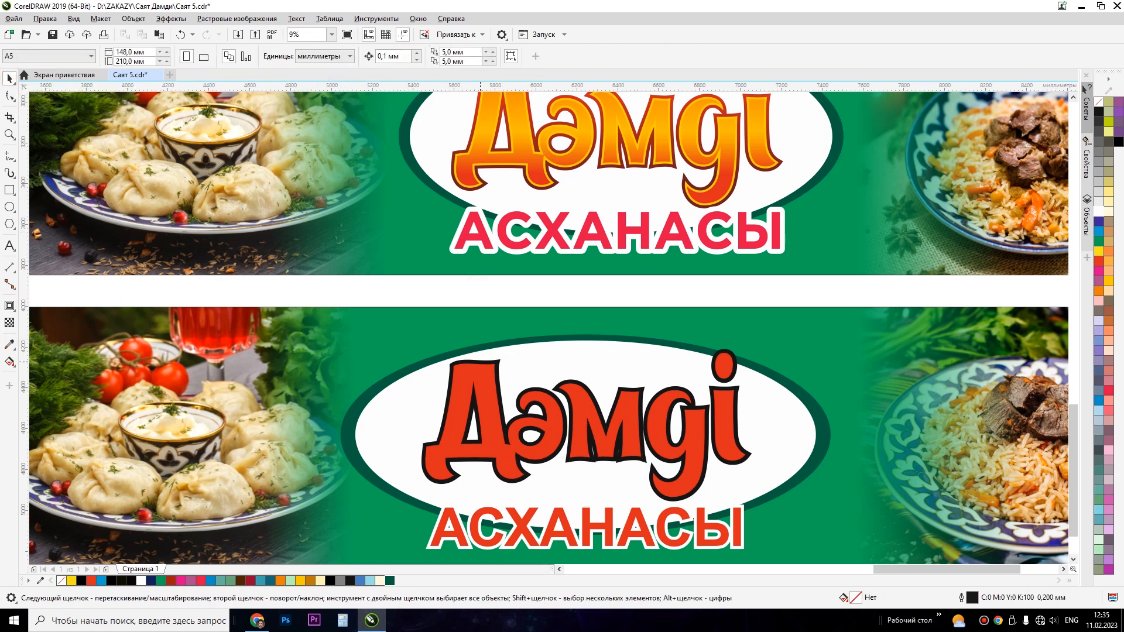
{"action": "left_click", "coordinate": [482, 359]}
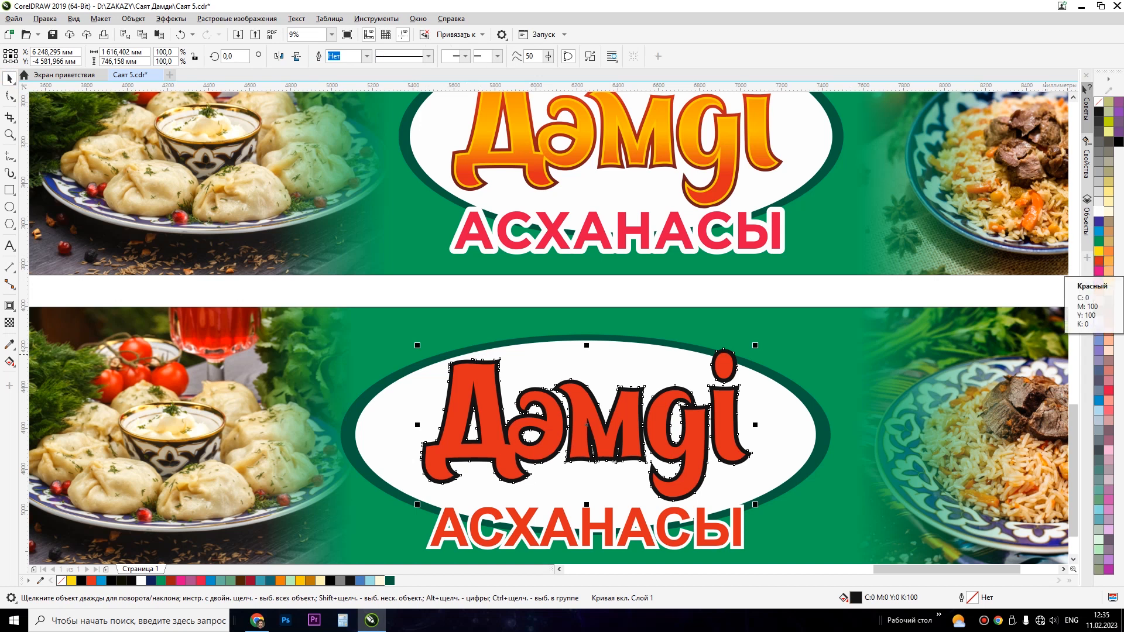
{"action": "left_click_drag", "start_coordinate": [1099, 262], "coordinate": [1065, 286]}
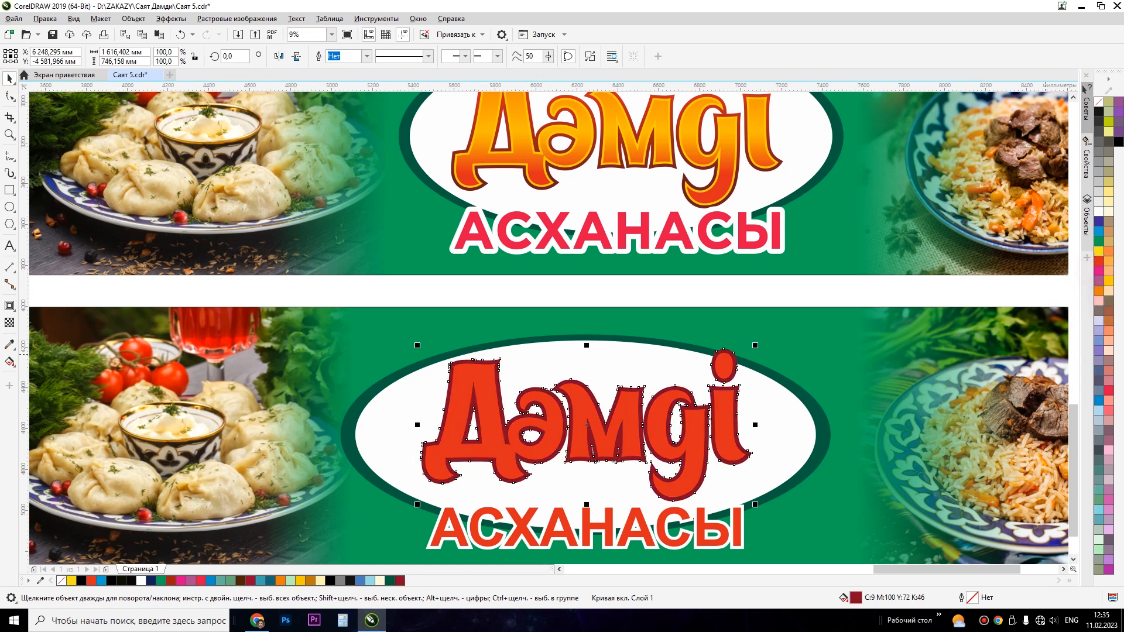
{"action": "left_click", "coordinate": [759, 291]}
Step: Give the contour around "Дәмді" a vertical fountain fill from dark red at its base to red C0 M100 Y100 K0 at its top
{"action": "scroll", "coordinate": [765, 193], "scroll_direction": "up", "scroll_amount": 4}
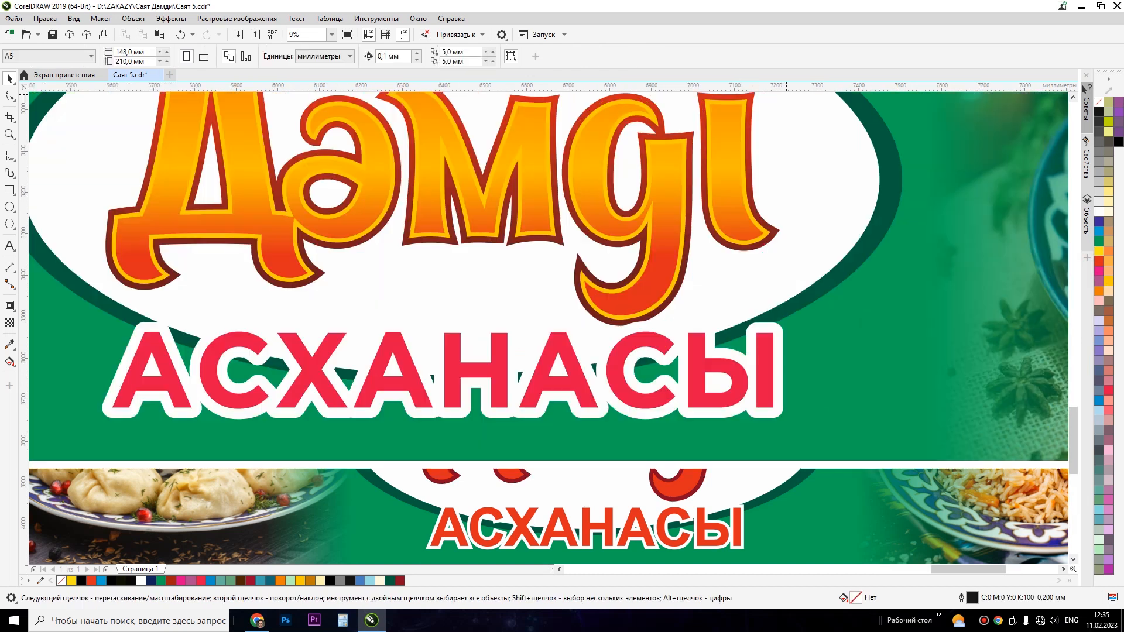
{"action": "scroll", "coordinate": [580, 276], "scroll_direction": "down", "scroll_amount": 7}
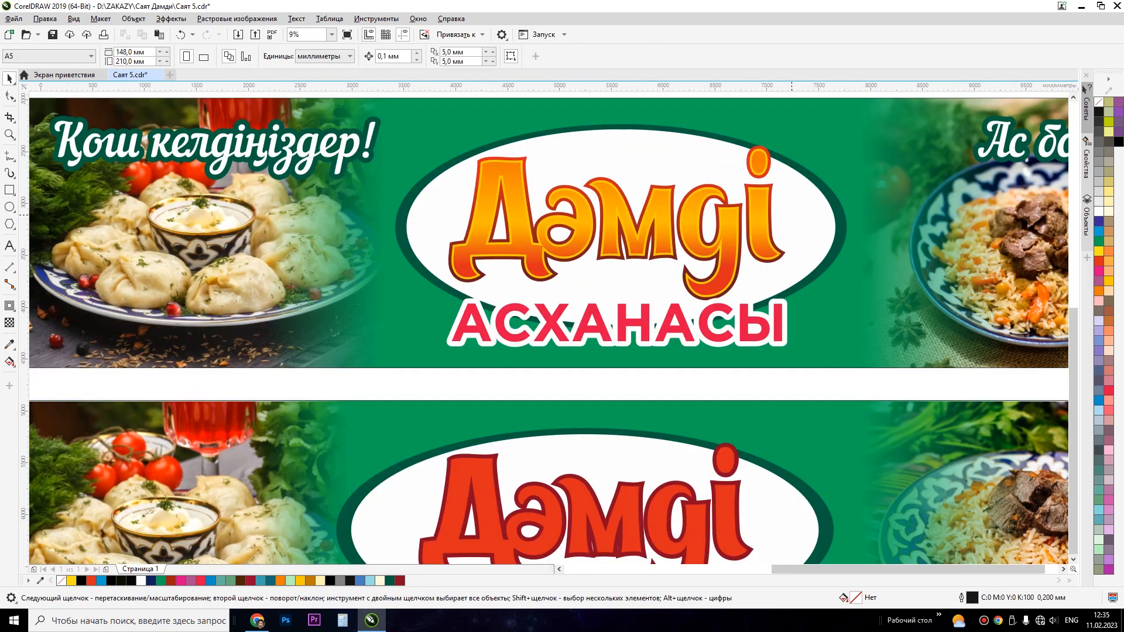
{"action": "scroll", "coordinate": [581, 275], "scroll_direction": "up", "scroll_amount": 3}
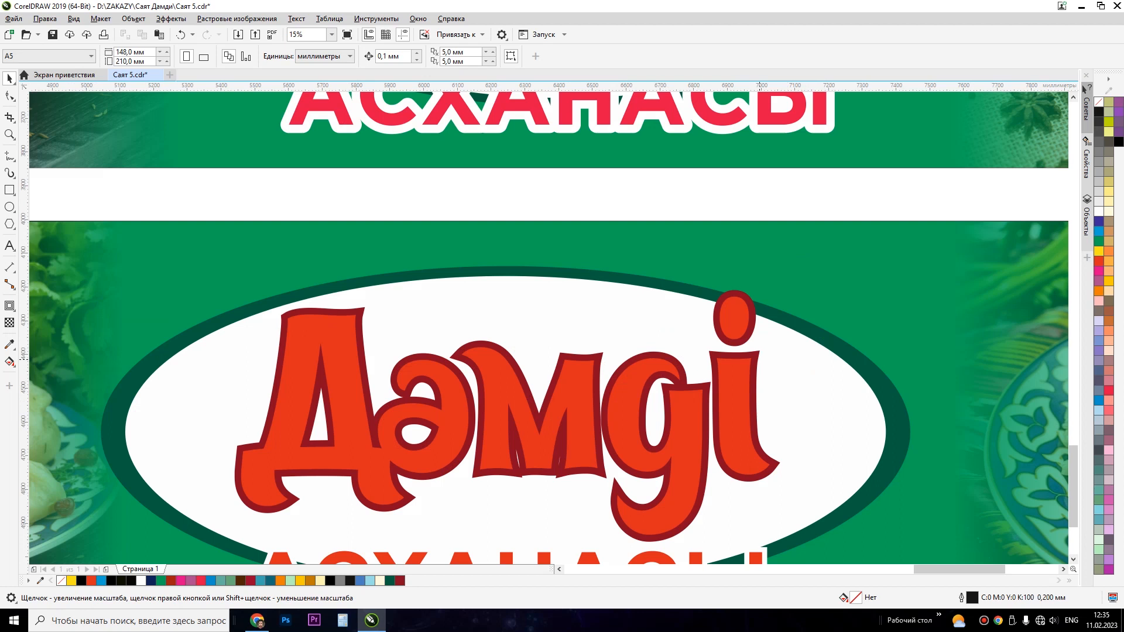
{"action": "left_click", "coordinate": [759, 355]}
{"action": "left_click", "coordinate": [10, 362]}
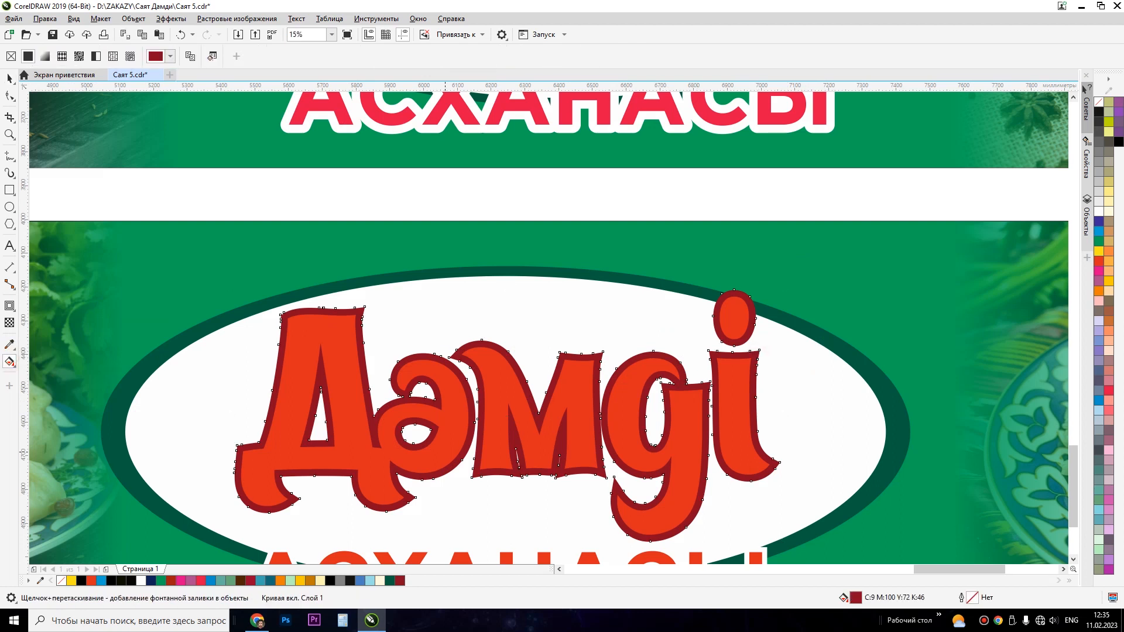
{"action": "left_click_drag", "start_coordinate": [455, 518], "coordinate": [455, 325]}
{"action": "left_click", "coordinate": [484, 317]}
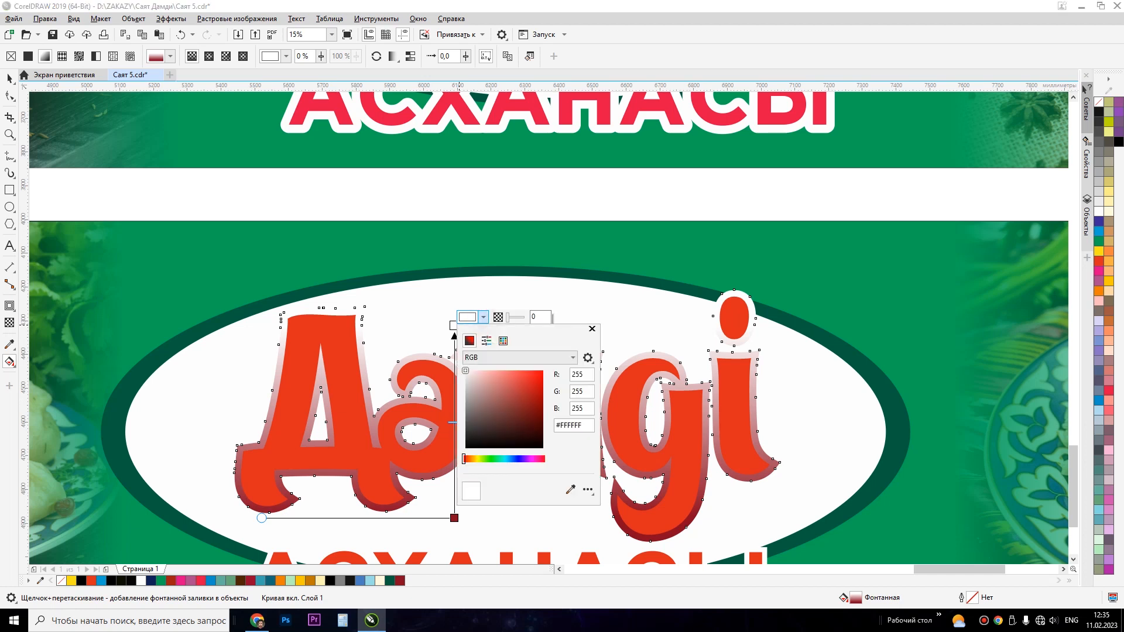
{"action": "left_click", "coordinate": [512, 393]}
{"action": "left_click", "coordinate": [592, 329]}
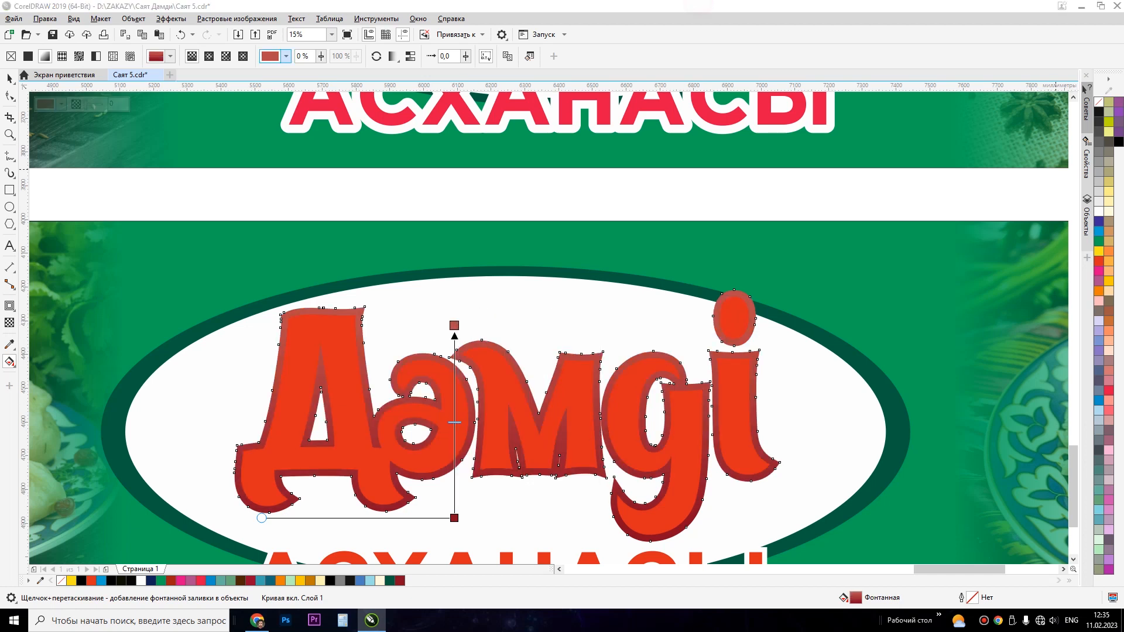
{"action": "left_click", "coordinate": [1099, 261]}
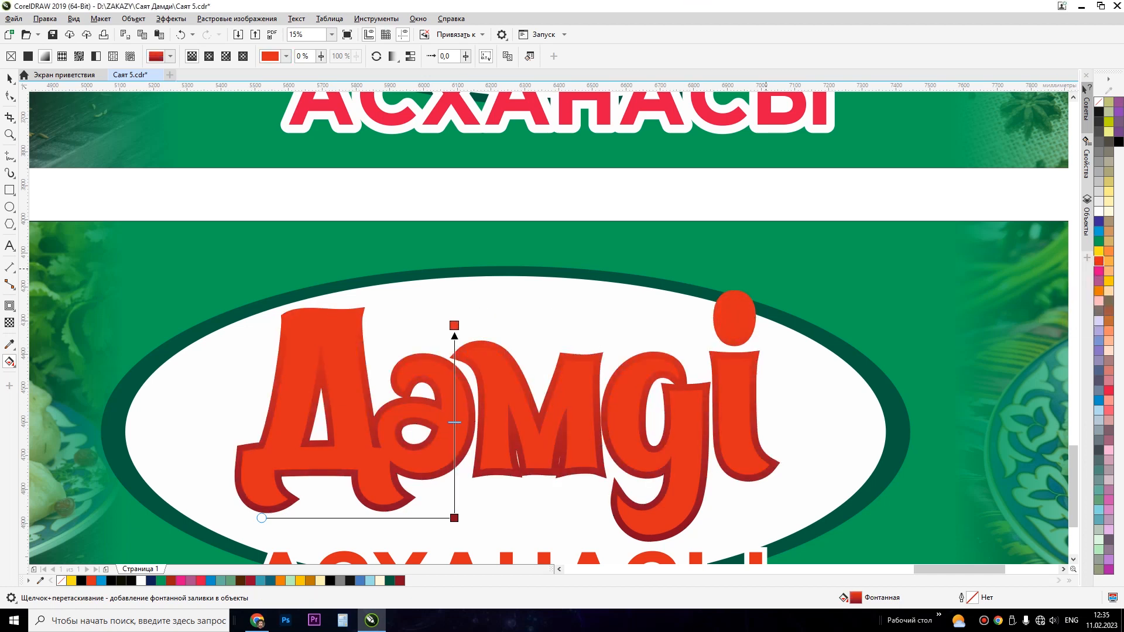
Step: Compare the new banner with the green sample above it and save the document
{"action": "scroll", "coordinate": [472, 272], "scroll_direction": "down", "scroll_amount": 2}
{"action": "key", "text": "F2"}
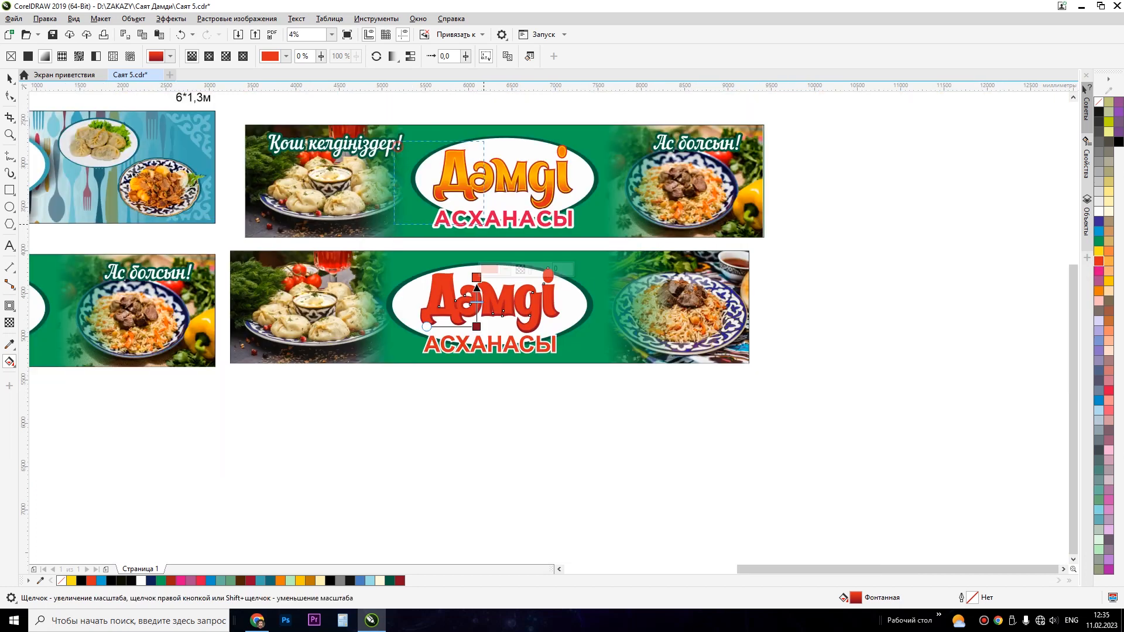
{"action": "left_click_drag", "start_coordinate": [396, 141], "coordinate": [626, 347]}
{"action": "left_click", "coordinate": [10, 79]}
{"action": "left_click", "coordinate": [380, 328]}
{"action": "key", "text": "ctrl+s"}
Step: Add a one-step inside contour with a 10 mm offset to the word "Дәмді"
{"action": "left_click", "coordinate": [412, 439]}
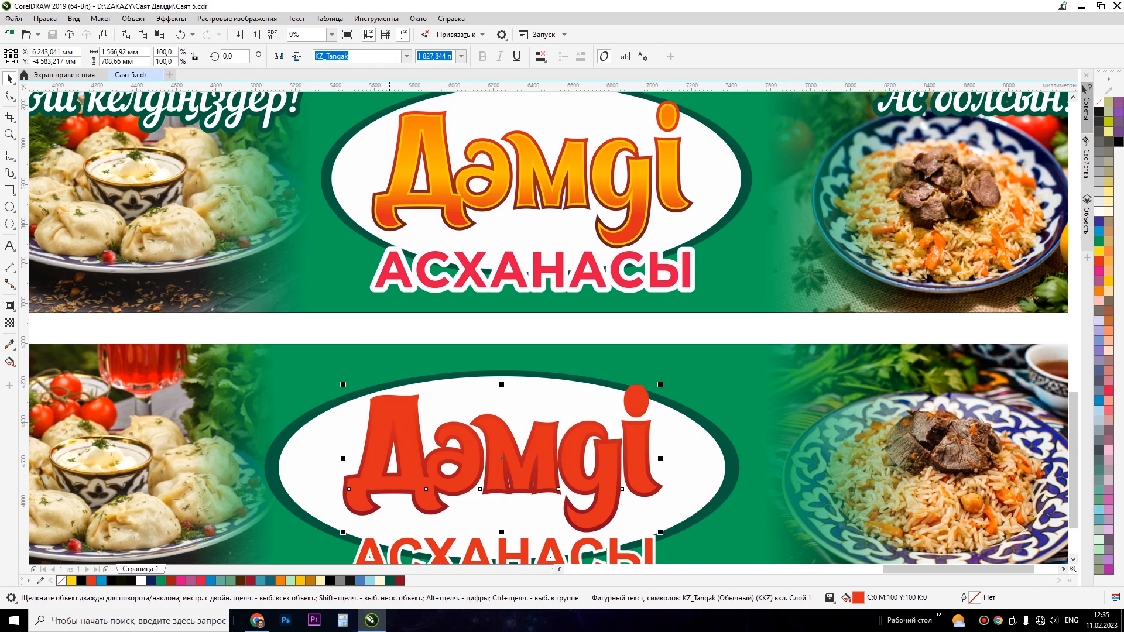
{"action": "right_click", "coordinate": [1117, 142]}
{"action": "key", "text": "ctrl+z"}
{"action": "left_click", "coordinate": [10, 305]}
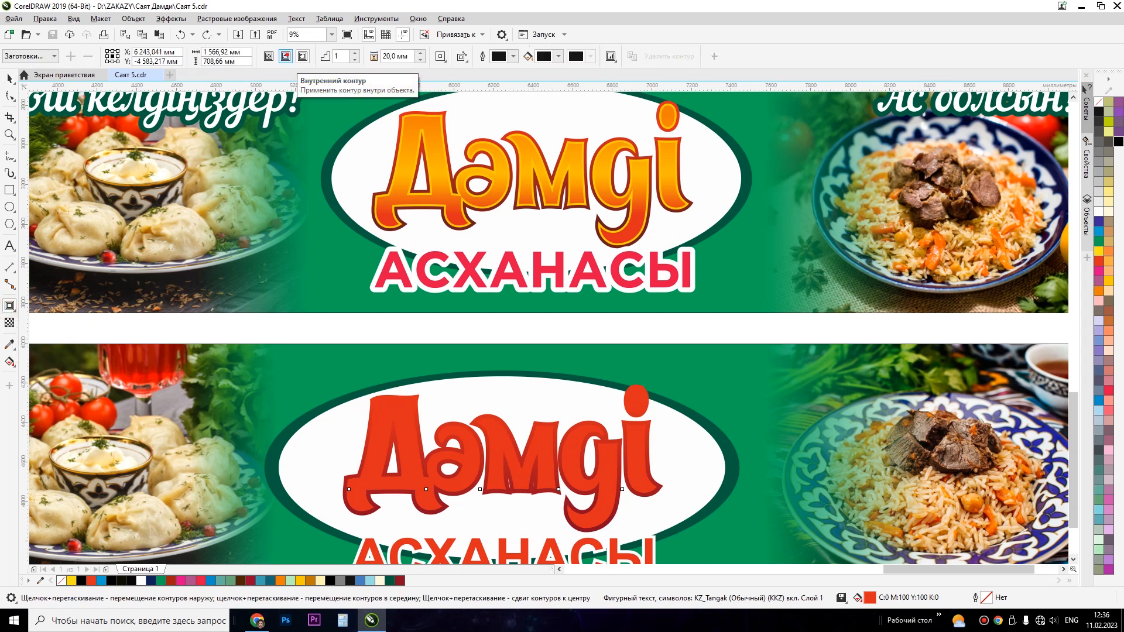
{"action": "left_click", "coordinate": [286, 56]}
{"action": "left_click", "coordinate": [400, 56]}
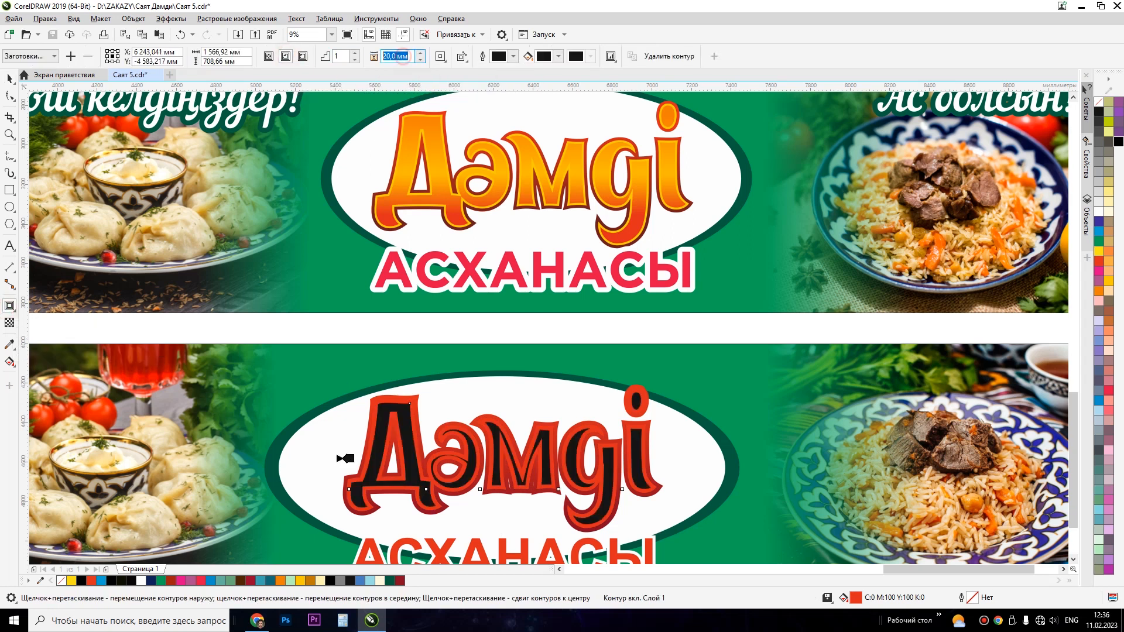
{"action": "type", "text": "15"}
{"action": "key", "text": "Return"}
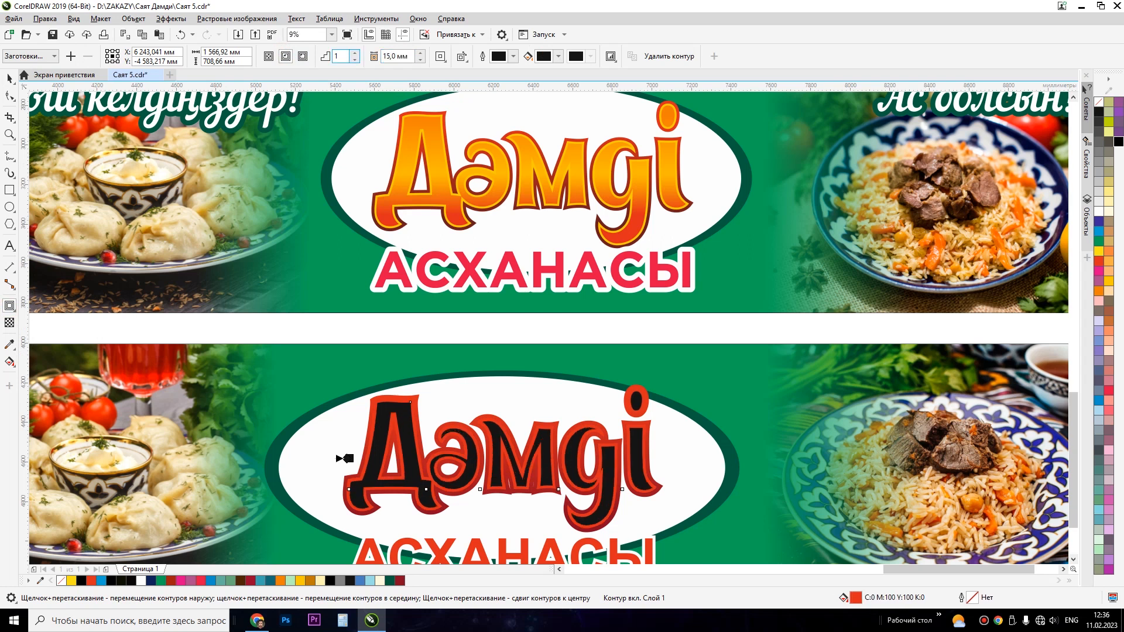
{"action": "left_click_drag", "start_coordinate": [409, 57], "coordinate": [351, 62]}
{"action": "type", "text": "10"}
{"action": "key", "text": "Return"}
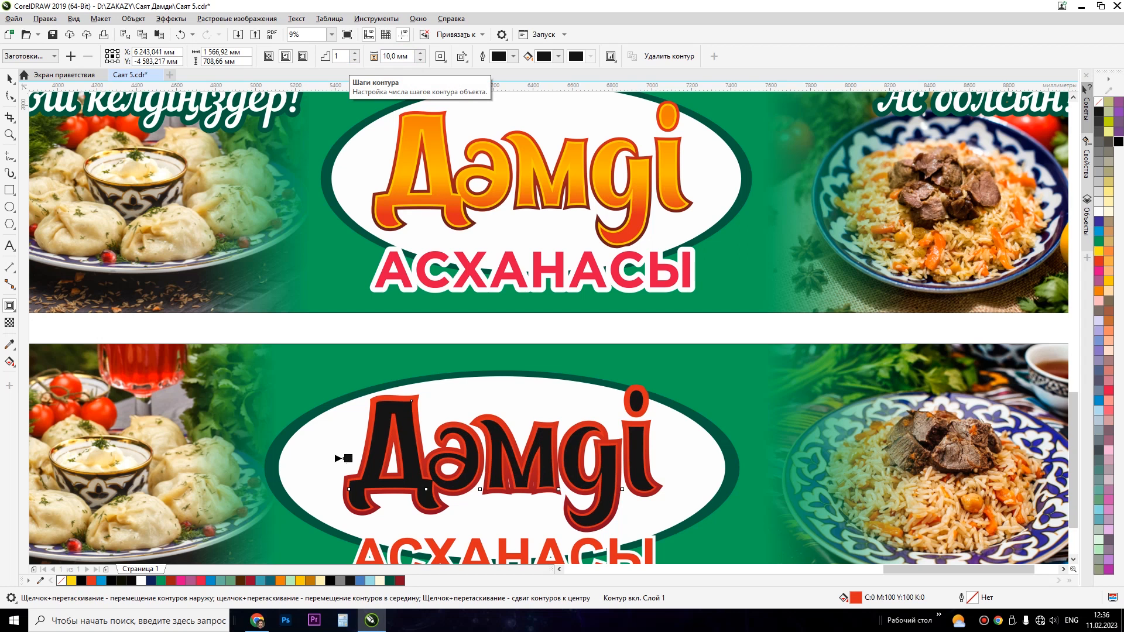
Step: Separate the inner contour from "Дәмді" and fill it with orange C0 M60 Y100 K0
{"action": "key", "text": "ctrl+k"}
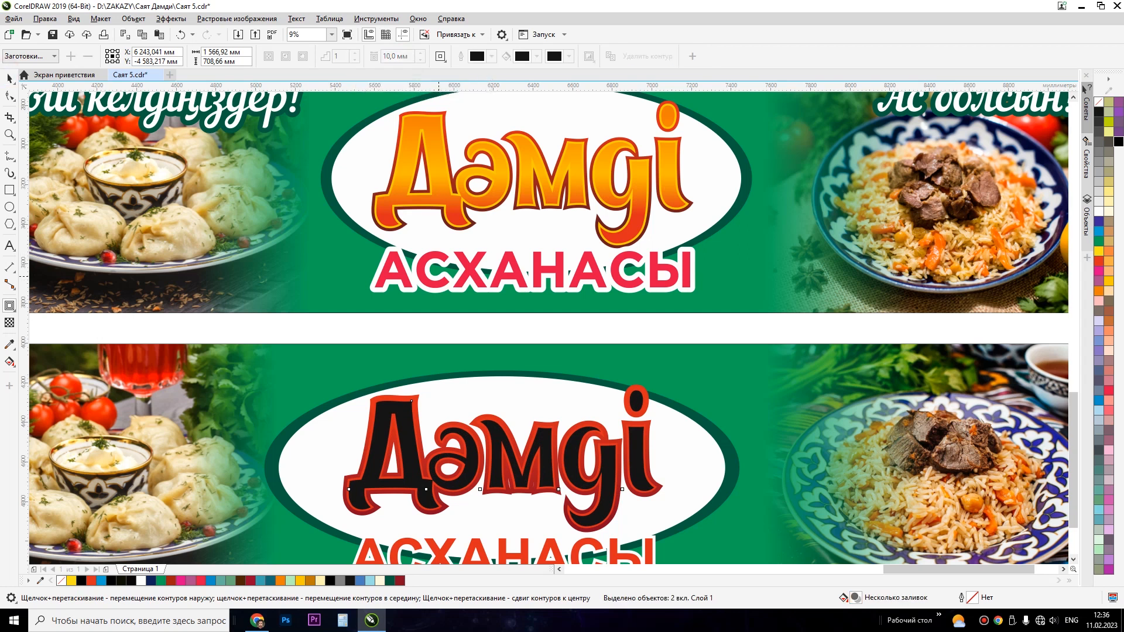
{"action": "key", "text": "space"}
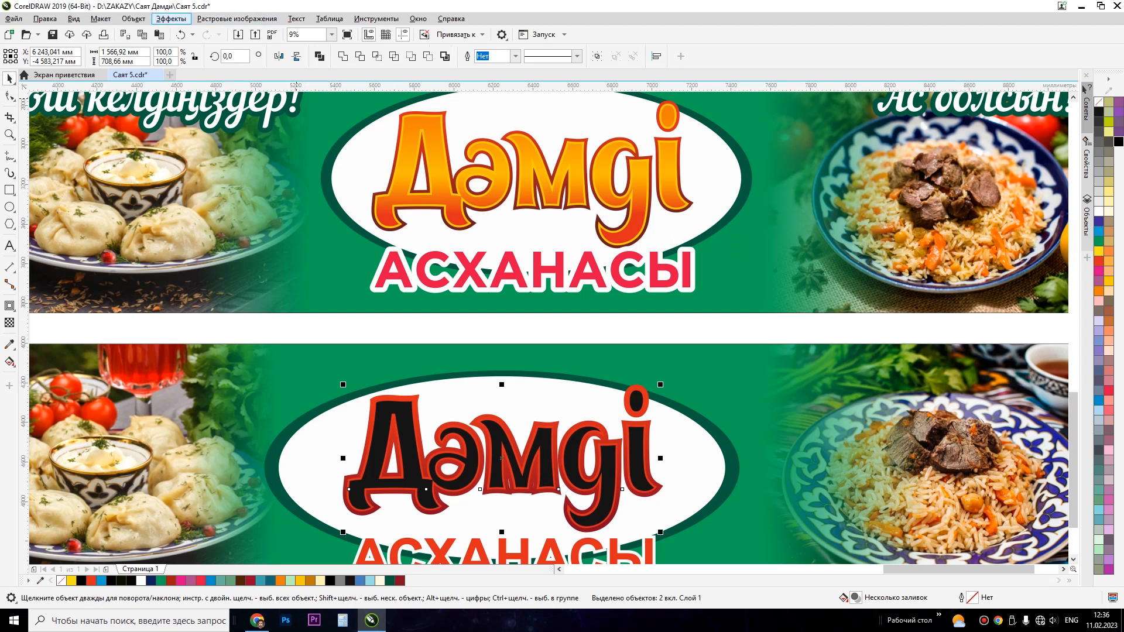
{"action": "left_click", "coordinate": [134, 18]}
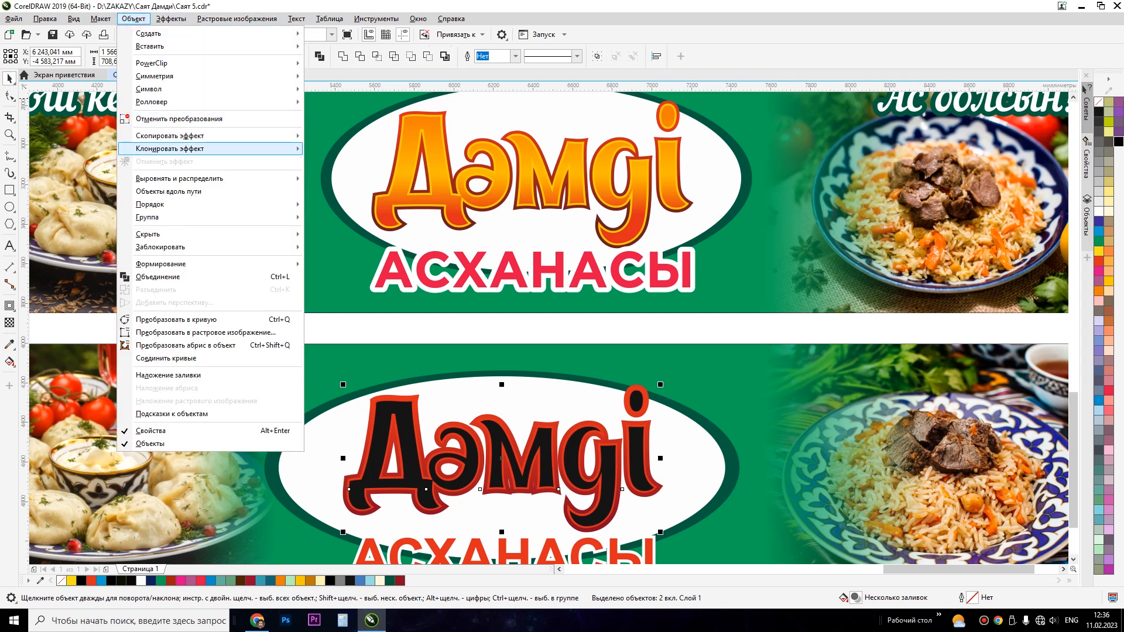
{"action": "mouse_move", "coordinate": [176, 178]}
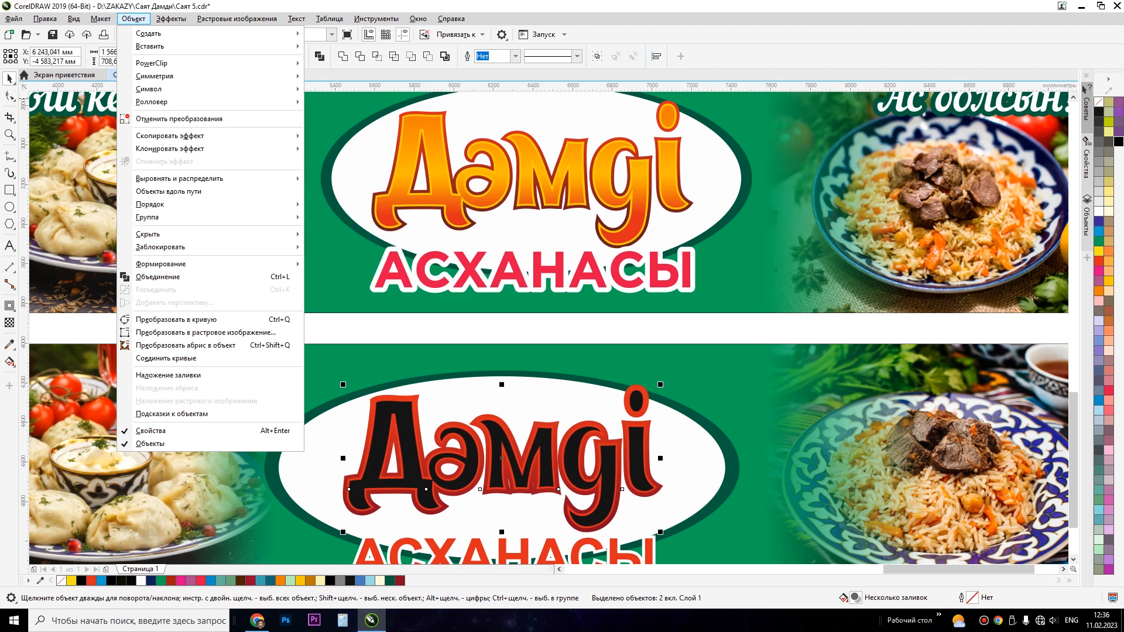
{"action": "left_click", "coordinate": [438, 325]}
{"action": "left_click", "coordinate": [462, 336]}
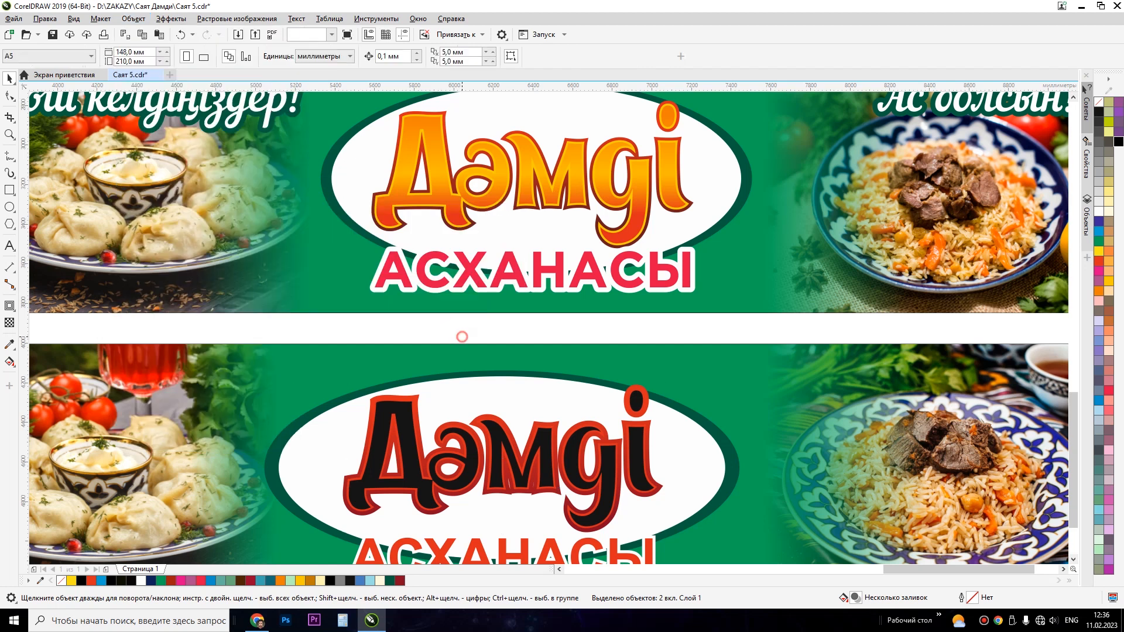
{"action": "left_click", "coordinate": [396, 408]}
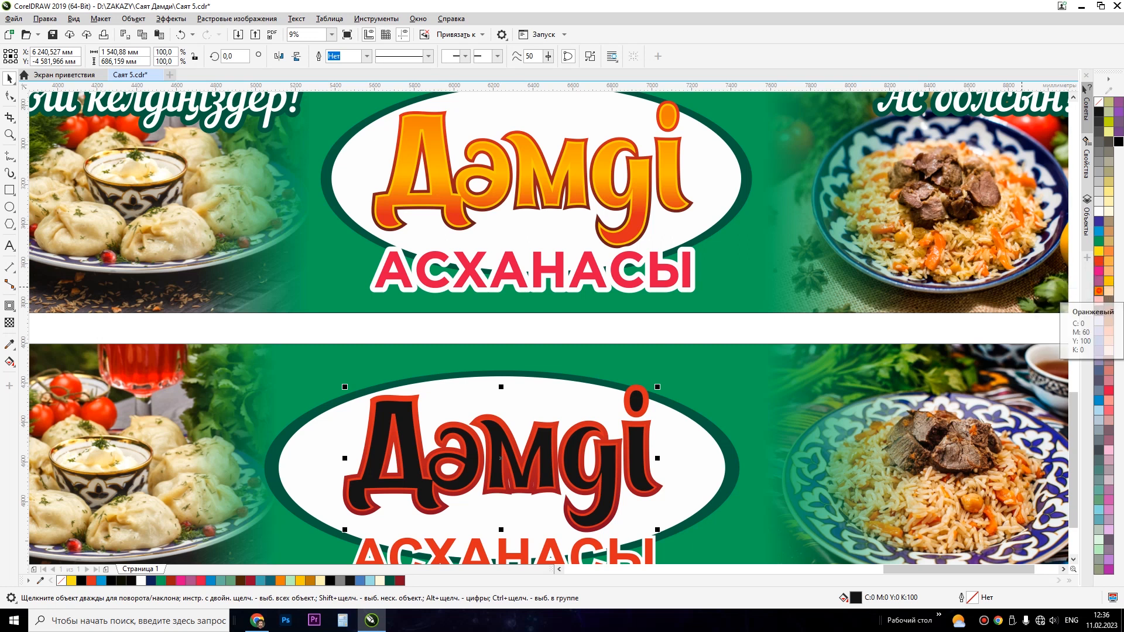
{"action": "left_click", "coordinate": [1099, 291]}
{"action": "left_click", "coordinate": [667, 327]}
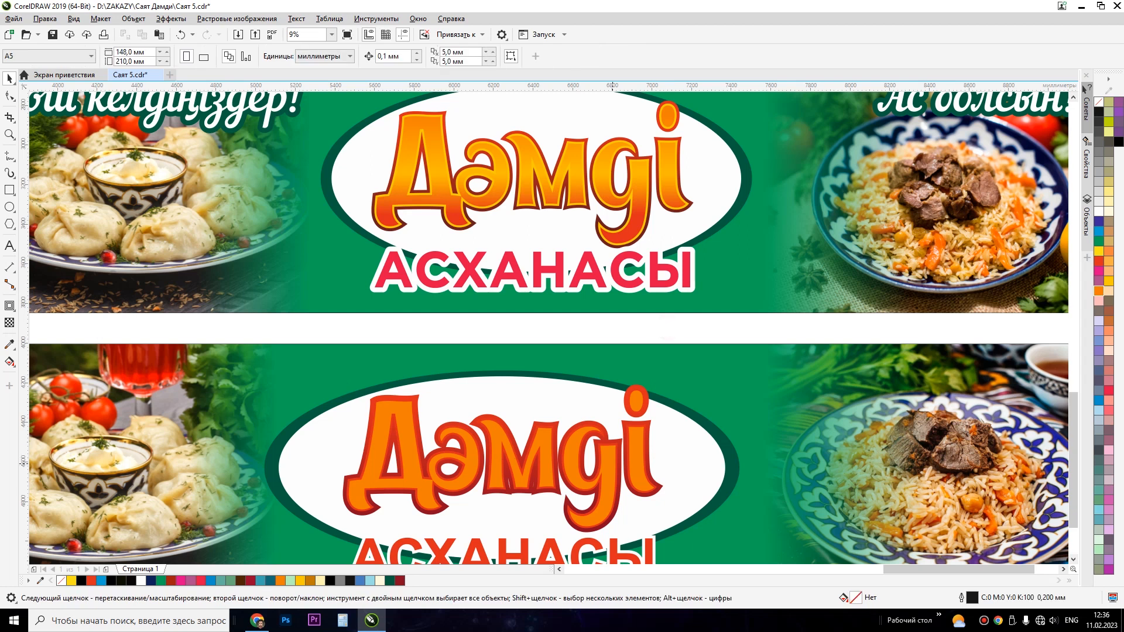
Step: Apply a vertical fountain fill to the inner shape of "Дәмді", running from orange at the top to red C0 M100 Y100 K0 below
{"action": "left_click", "coordinate": [613, 463]}
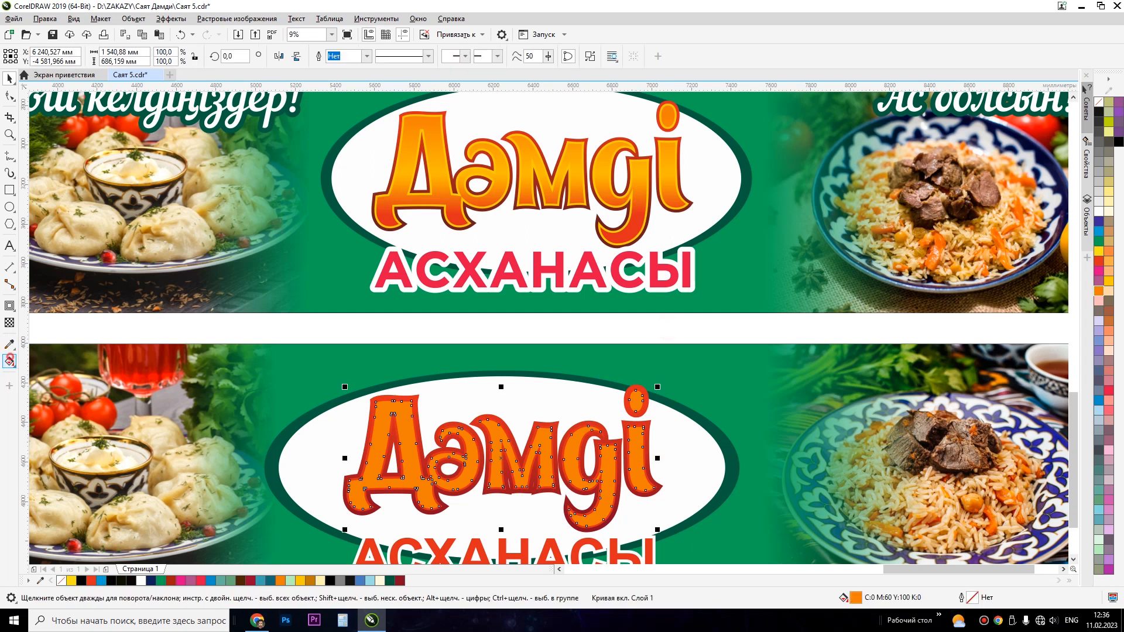
{"action": "left_click", "coordinate": [10, 361]}
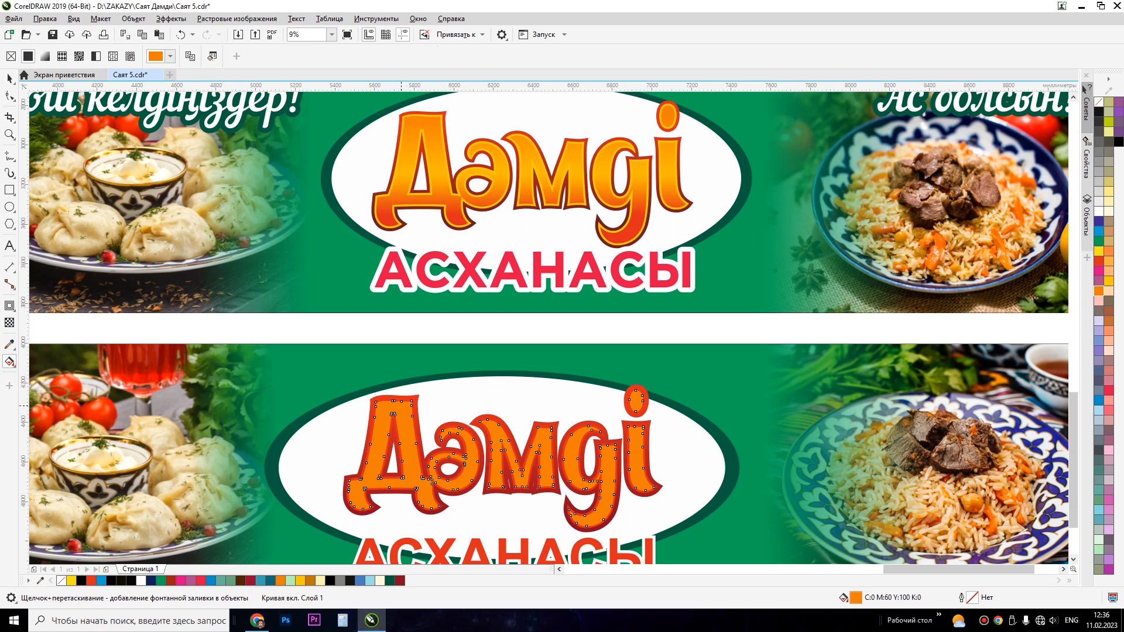
{"action": "left_click_drag", "start_coordinate": [402, 402], "coordinate": [401, 494]}
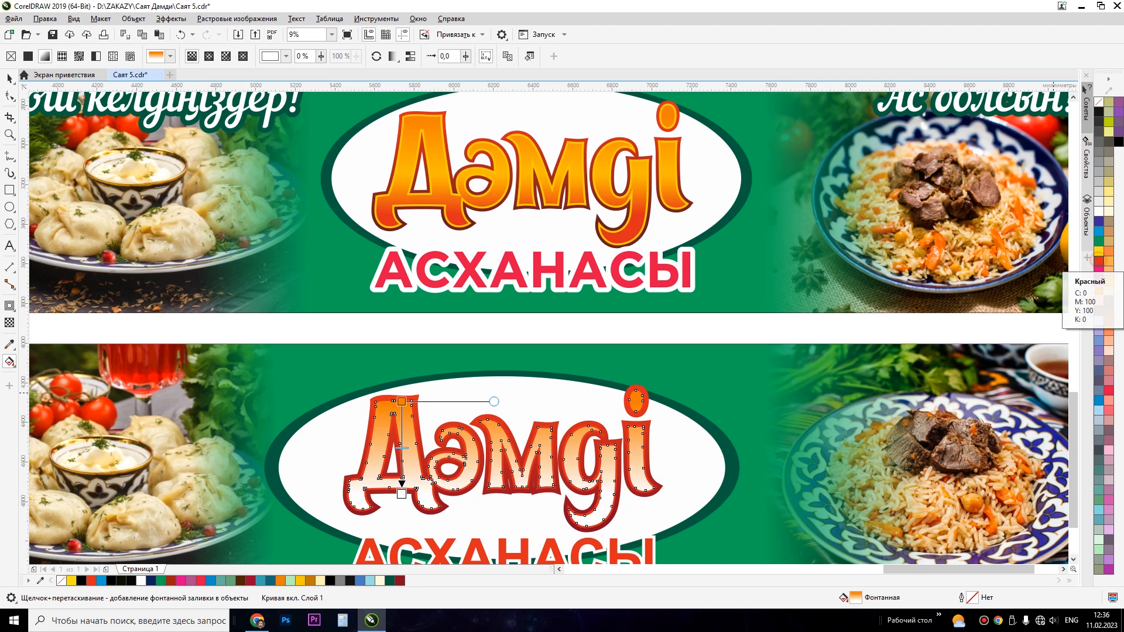
{"action": "left_click", "coordinate": [1099, 261]}
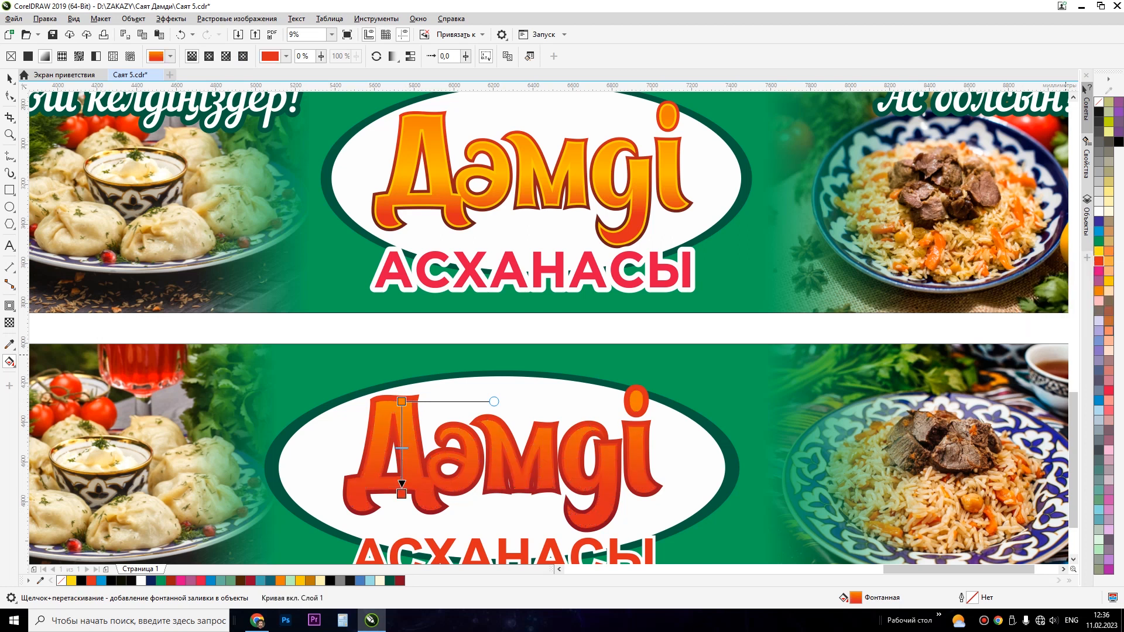
Step: Add a yellow node midway along the inner shape's gradient and extend the red end down to the base of the letter "Д"
{"action": "left_click_drag", "start_coordinate": [1108, 281], "coordinate": [476, 427]}
{"action": "left_click_drag", "start_coordinate": [402, 449], "coordinate": [402, 452]}
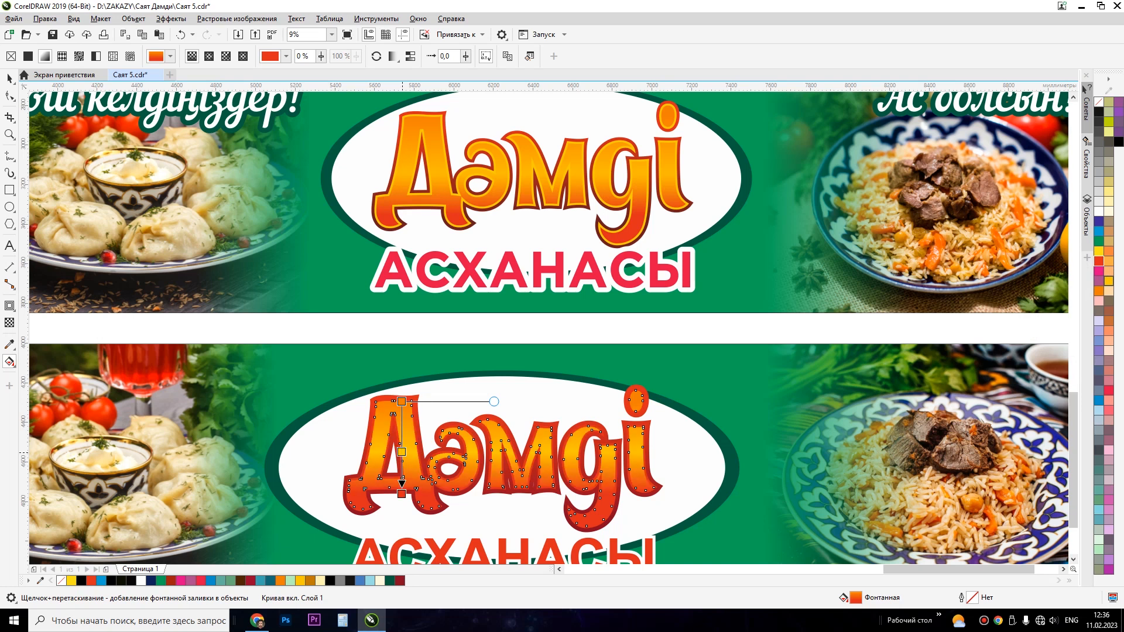
{"action": "left_click_drag", "start_coordinate": [401, 494], "coordinate": [402, 516]}
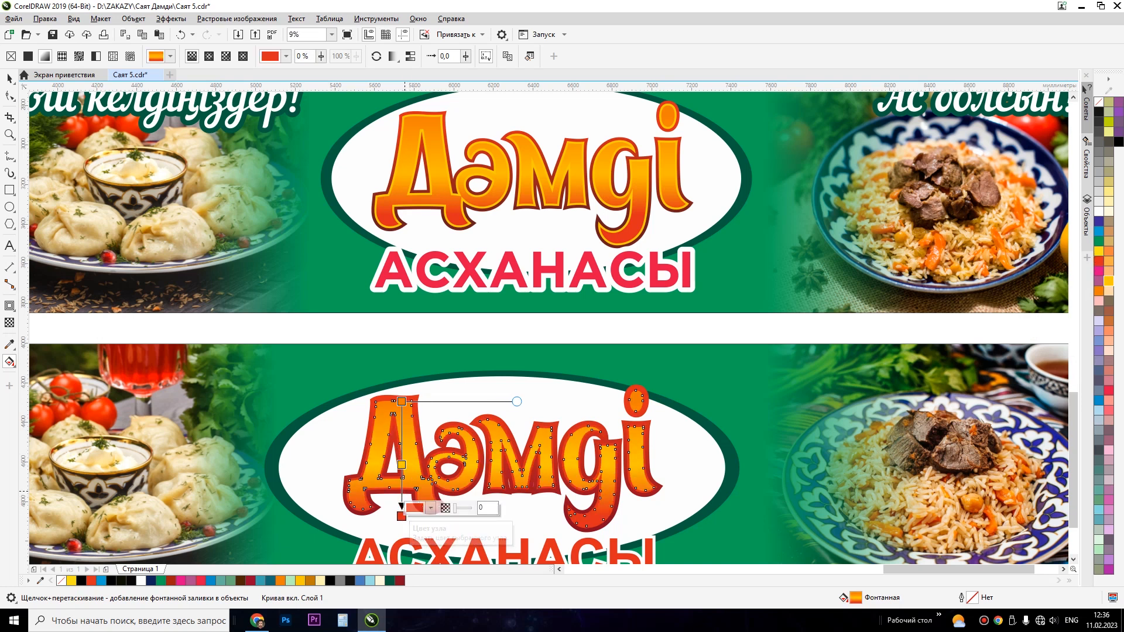
{"action": "key", "text": "space"}
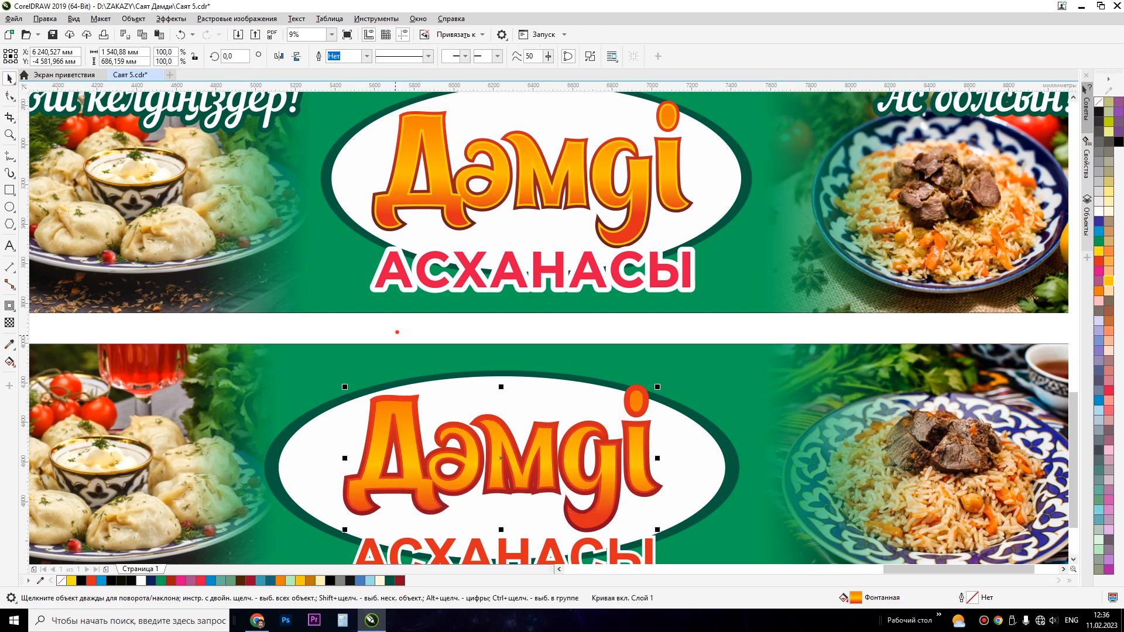
{"action": "left_click", "coordinate": [397, 332]}
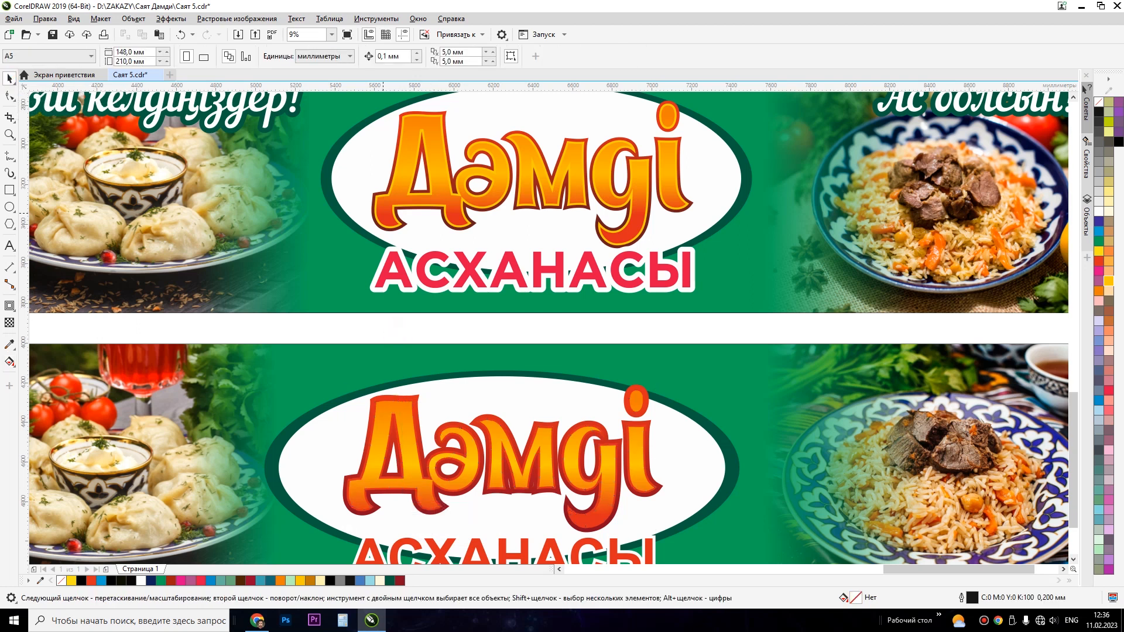
Step: Fill the original "Дәмді" text between the inner shape and the dark red contour with yellow
{"action": "scroll", "coordinate": [349, 469], "scroll_direction": "up", "scroll_amount": 5}
{"action": "left_click", "coordinate": [375, 471]}
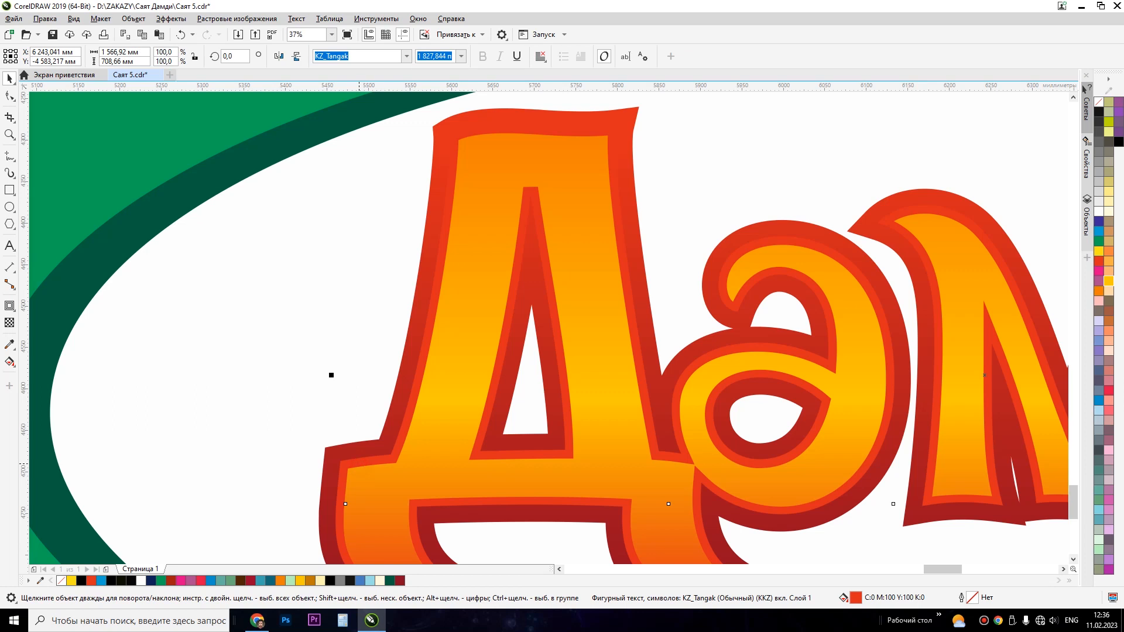
{"action": "scroll", "coordinate": [375, 472], "scroll_direction": "down", "scroll_amount": 4}
{"action": "scroll", "coordinate": [374, 471], "scroll_direction": "down", "scroll_amount": 4}
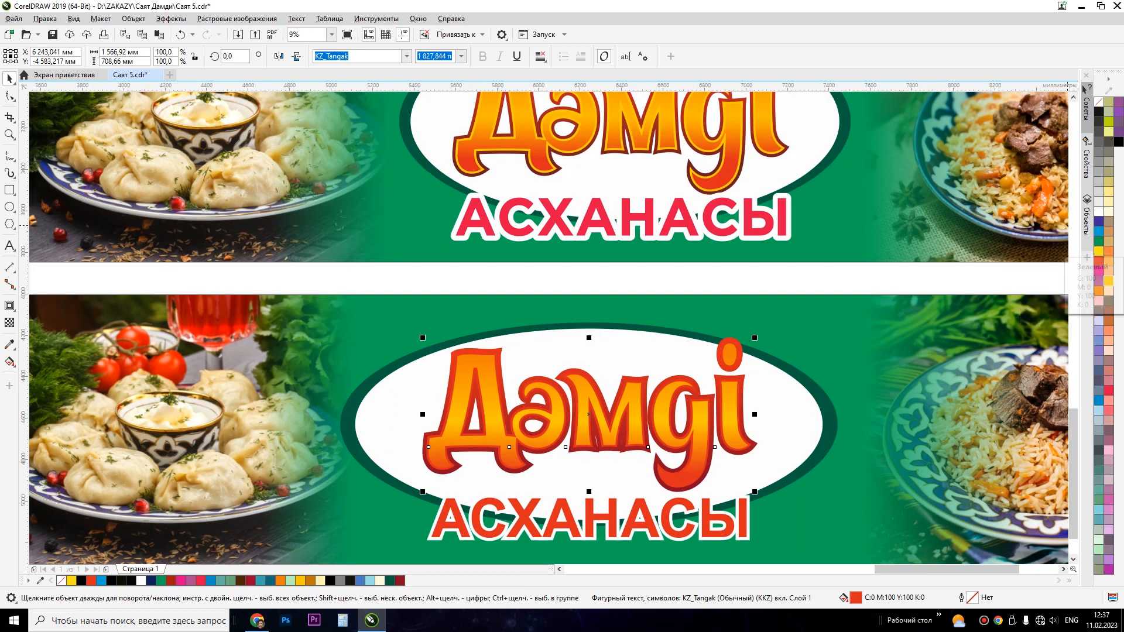
{"action": "left_click", "coordinate": [1098, 251]}
{"action": "left_click", "coordinate": [785, 271]}
{"action": "scroll", "coordinate": [785, 270], "scroll_direction": "down", "scroll_amount": 3}
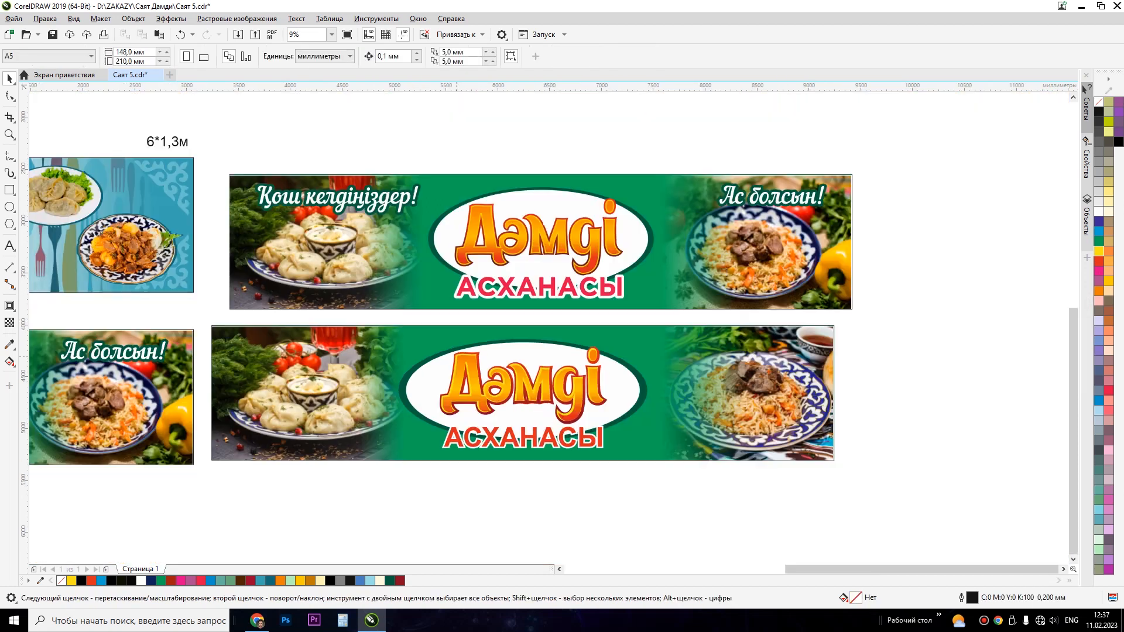
Step: Group the layered "Дәмді" lettering together with "АСХАНАСЫ" on the new banner
{"action": "key", "text": "z"}
{"action": "mouse_move", "coordinate": [360, 188]}
{"action": "left_mouse_down"}
{"action": "mouse_move", "coordinate": [579, 310]}
{"action": "mouse_move", "coordinate": [755, 494]}
{"action": "left_mouse_up"}
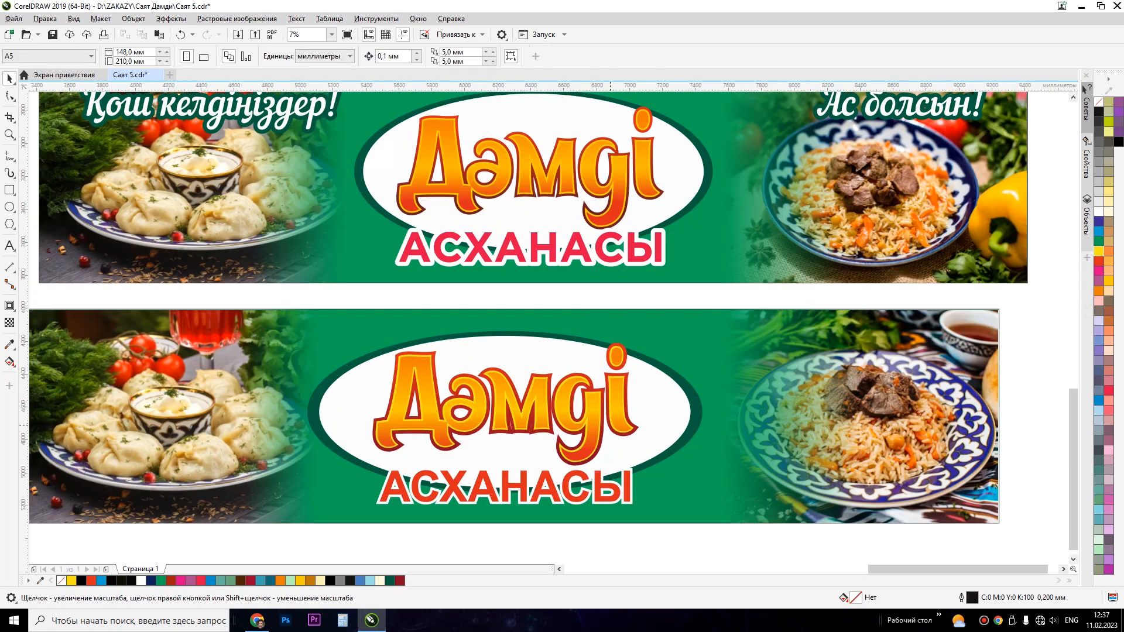
{"action": "left_click_drag", "start_coordinate": [692, 295], "coordinate": [342, 467]}
{"action": "left_click_drag", "start_coordinate": [359, 526], "coordinate": [359, 527]}
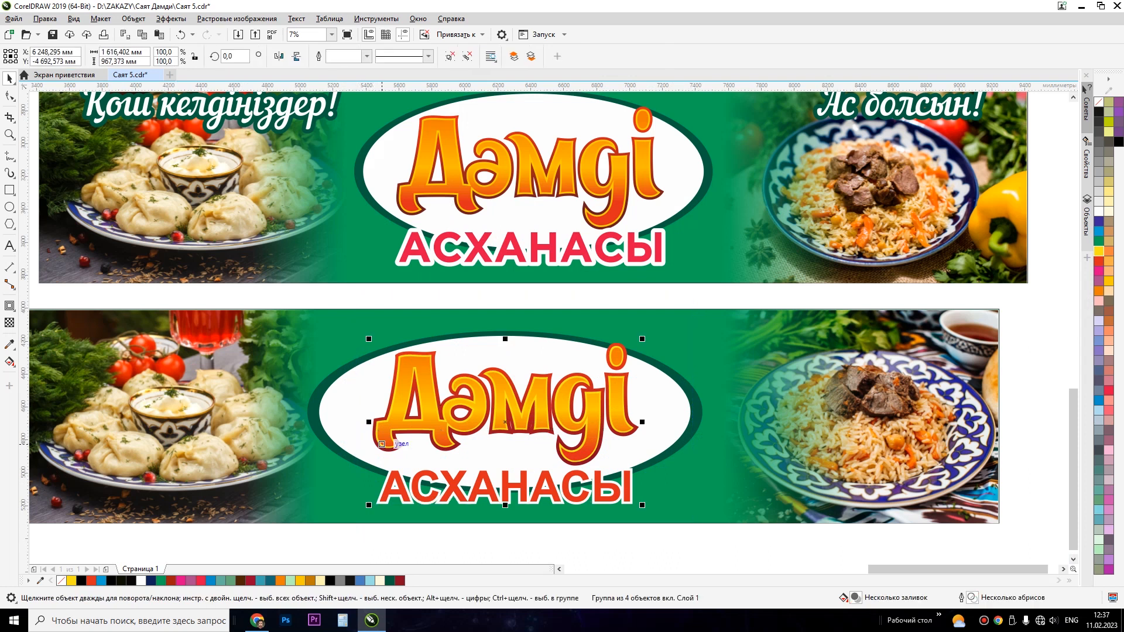
Step: Stretch the white ellipse and its dark green backing ellipse vertically about their centre to about 1121 mm high
{"action": "left_click", "coordinate": [351, 405]}
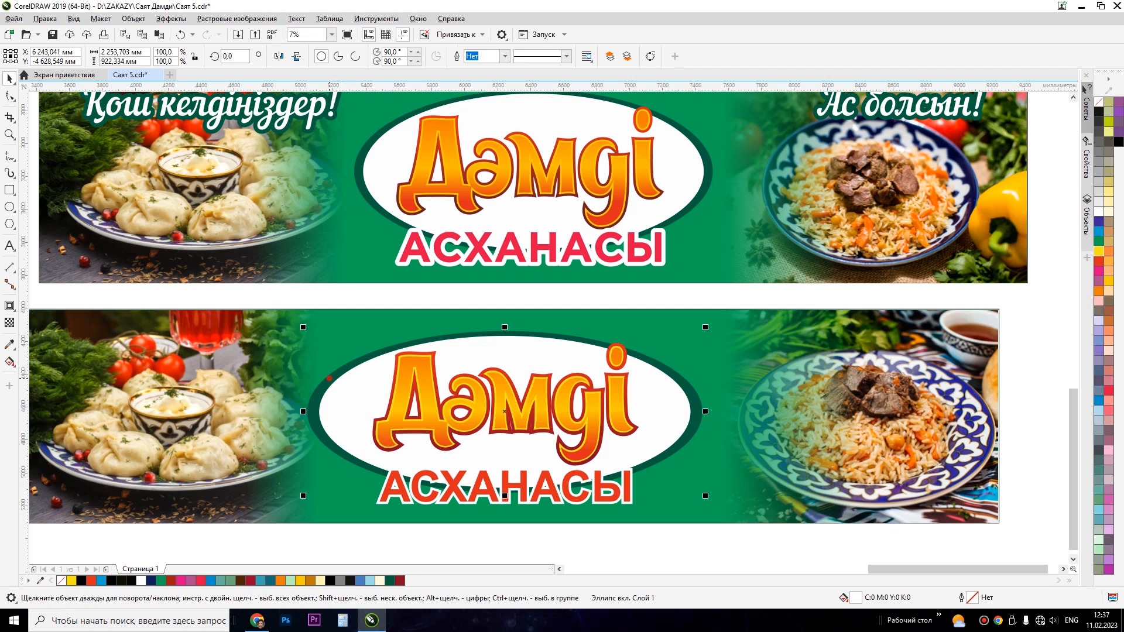
{"action": "scroll", "coordinate": [504, 411], "scroll_direction": "down", "scroll_amount": 3}
{"action": "scroll", "coordinate": [505, 411], "scroll_direction": "up", "scroll_amount": 4}
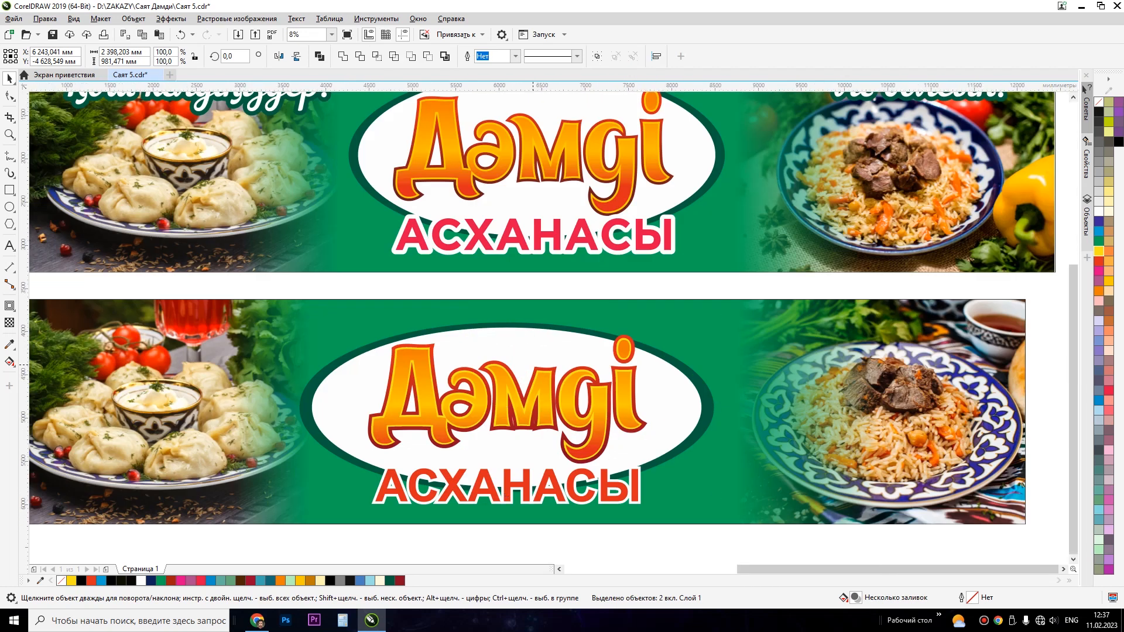
{"action": "scroll", "coordinate": [534, 366], "scroll_direction": "down", "scroll_amount": 2}
{"action": "key", "text": "F2"}
{"action": "left_click_drag", "start_coordinate": [344, 216], "coordinate": [681, 395]}
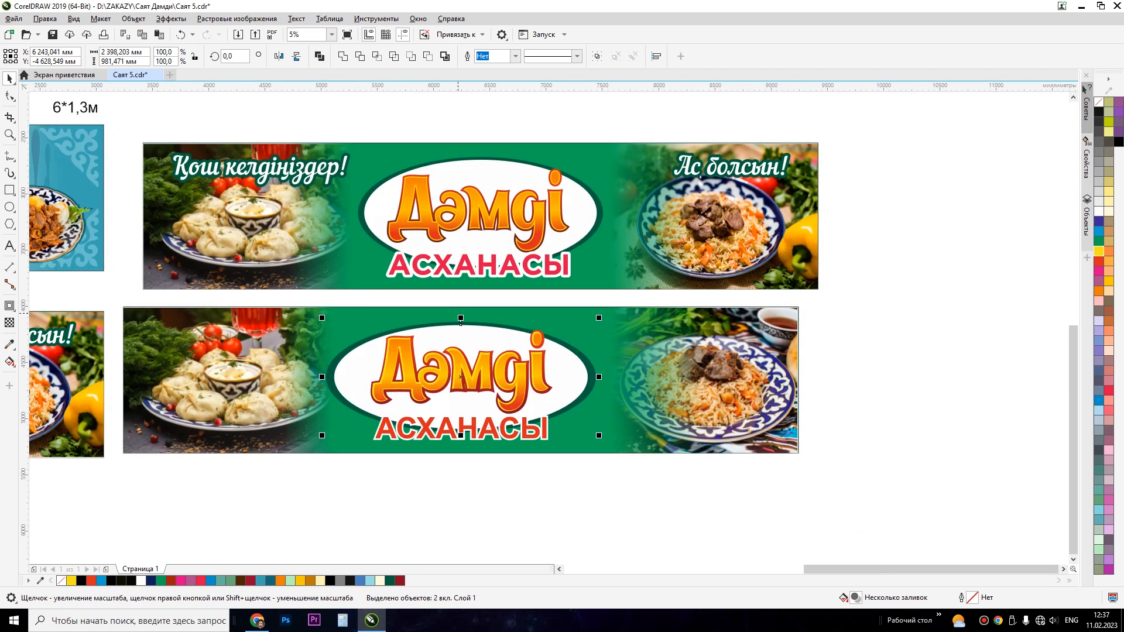
{"action": "left_click_drag", "start_coordinate": [461, 319], "coordinate": [461, 311]}
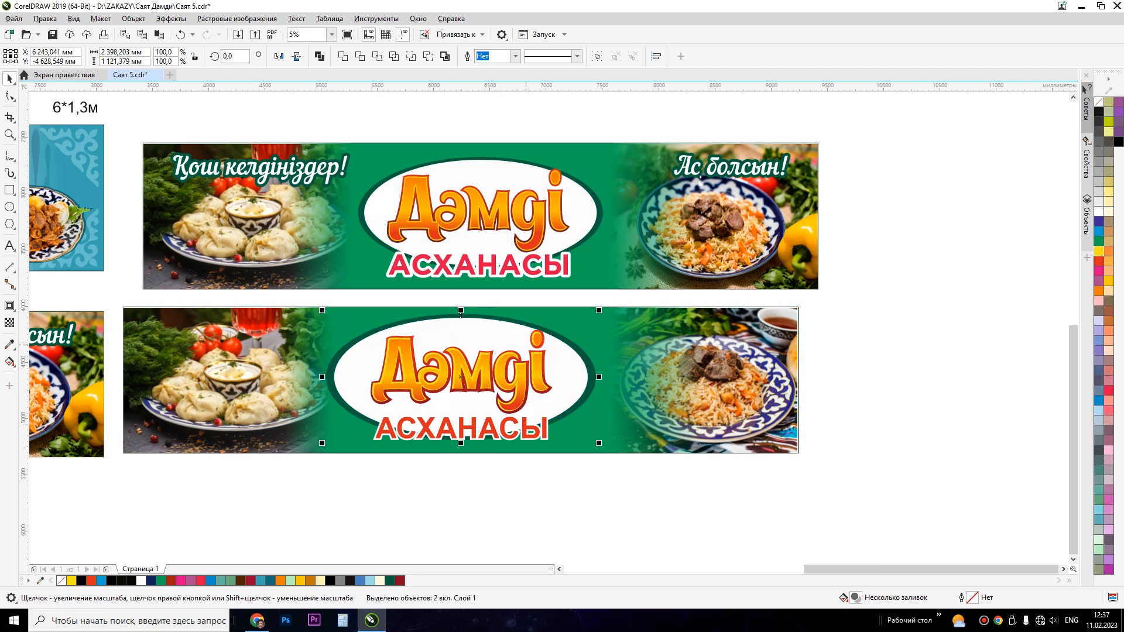
Step: Enlarge the grouped "Дәмді АСХАНАСЫ" lettering about its centre and shift it slightly upward on the ellipse
{"action": "left_click_drag", "start_coordinate": [584, 514], "coordinate": [340, 320]}
{"action": "left_click_drag", "start_coordinate": [556, 326], "coordinate": [567, 319]}
{"action": "left_click_drag", "start_coordinate": [550, 364], "coordinate": [550, 355]}
{"action": "left_click", "coordinate": [567, 512]}
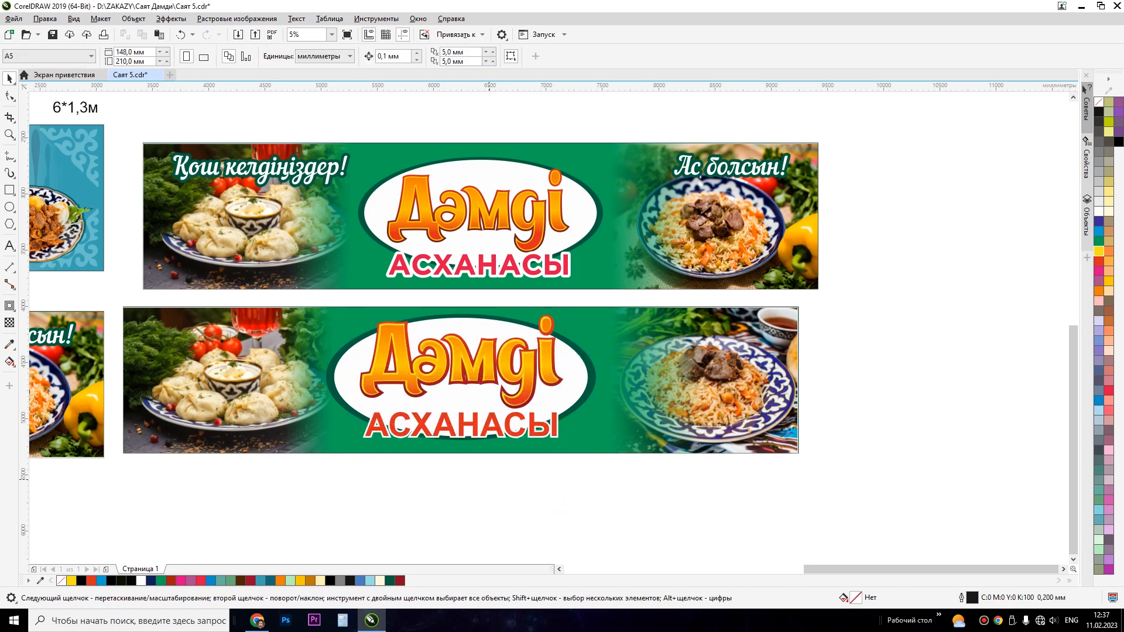
Step: Group all parts of the new banner and align its centre horizontally with the sample banner above it
{"action": "left_click_drag", "start_coordinate": [115, 303], "coordinate": [821, 508]}
{"action": "key", "text": "ctrl+g"}
{"action": "left_click", "coordinate": [678, 272], "text": "shift"}
{"action": "key", "text": "c"}
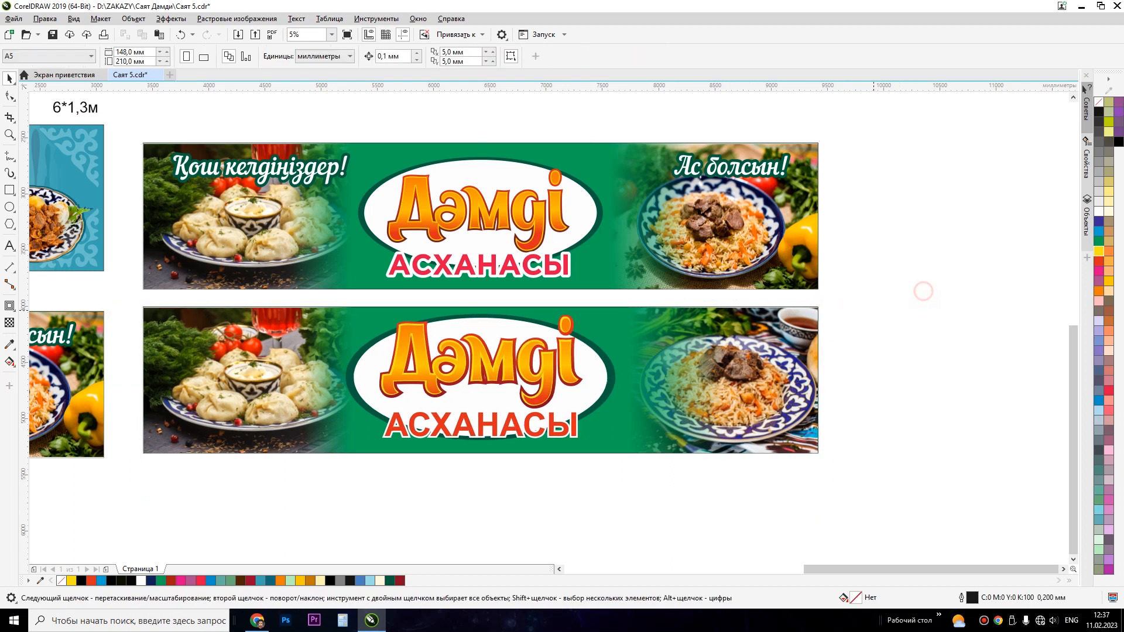
{"action": "left_click_drag", "start_coordinate": [858, 295], "coordinate": [136, 107]}
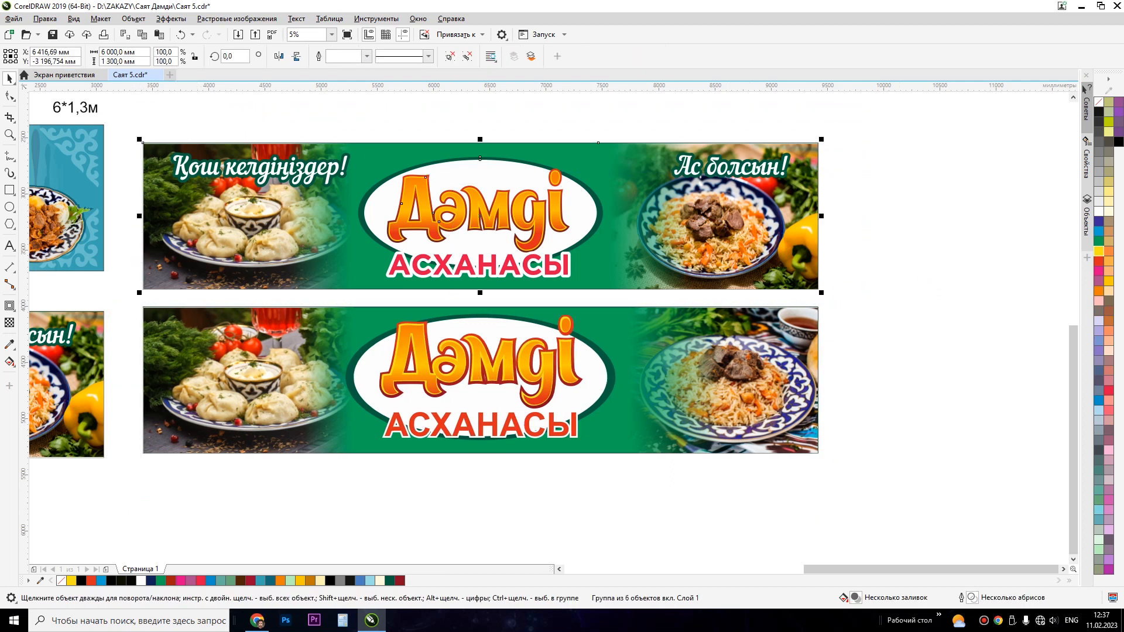
{"action": "left_click", "coordinate": [162, 119]}
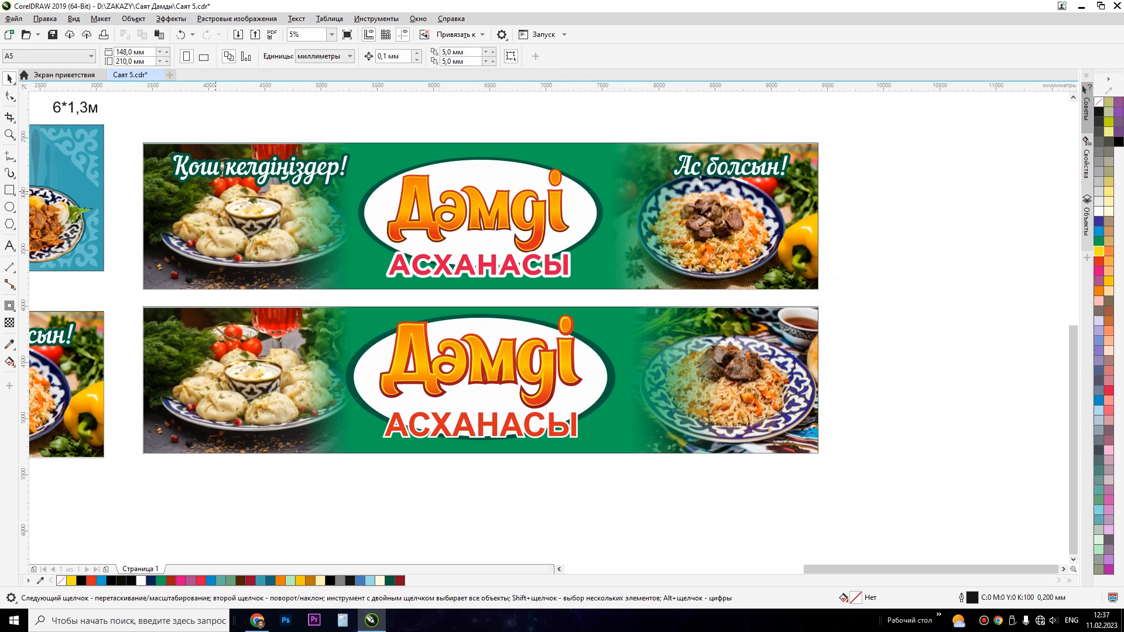
{"action": "left_click", "coordinate": [274, 175]}
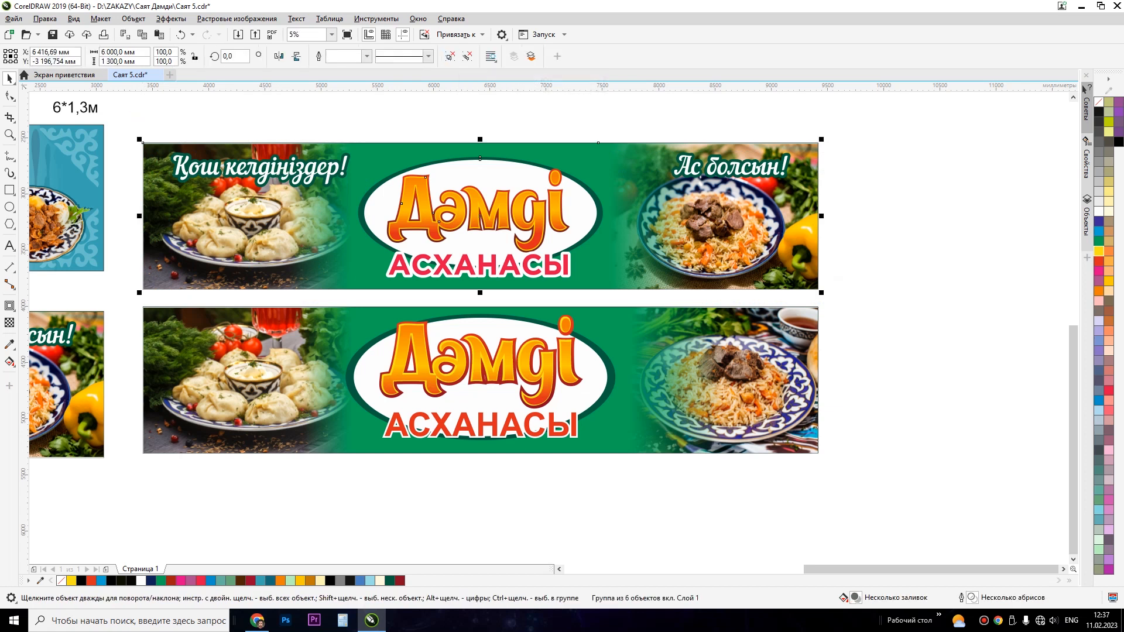
Step: Add the artistic text "Қош келдіңіздер!" above the sample green banner and enlarge it to about 215 pt
{"action": "left_click", "coordinate": [9, 246]}
{"action": "key", "text": "alt"}
{"action": "key", "text": "о"}
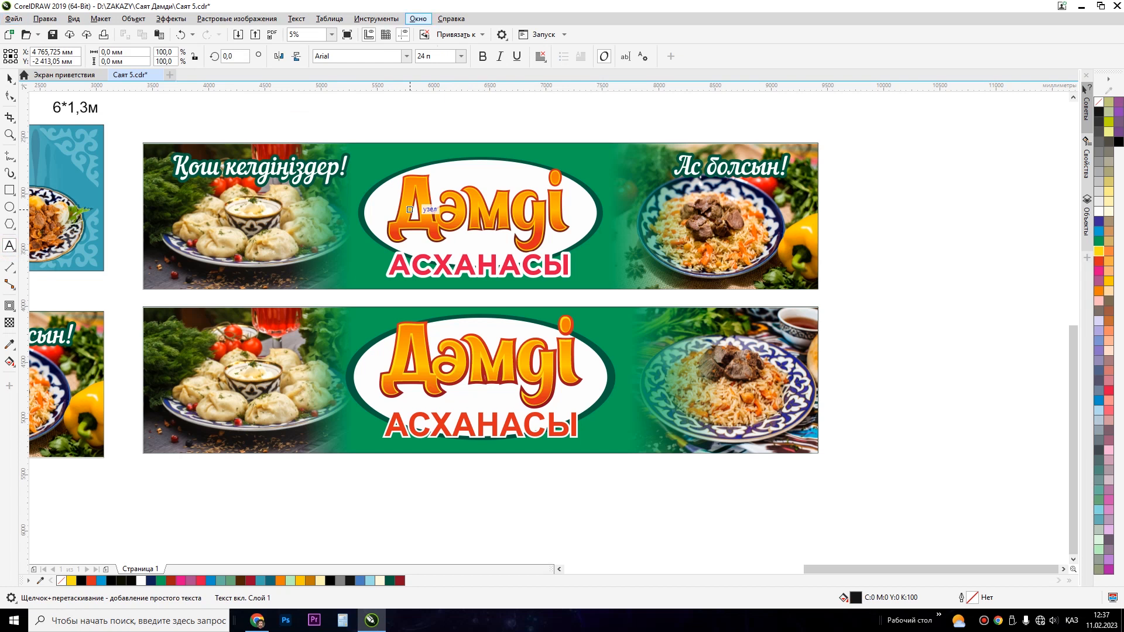
{"action": "key", "text": "н"}
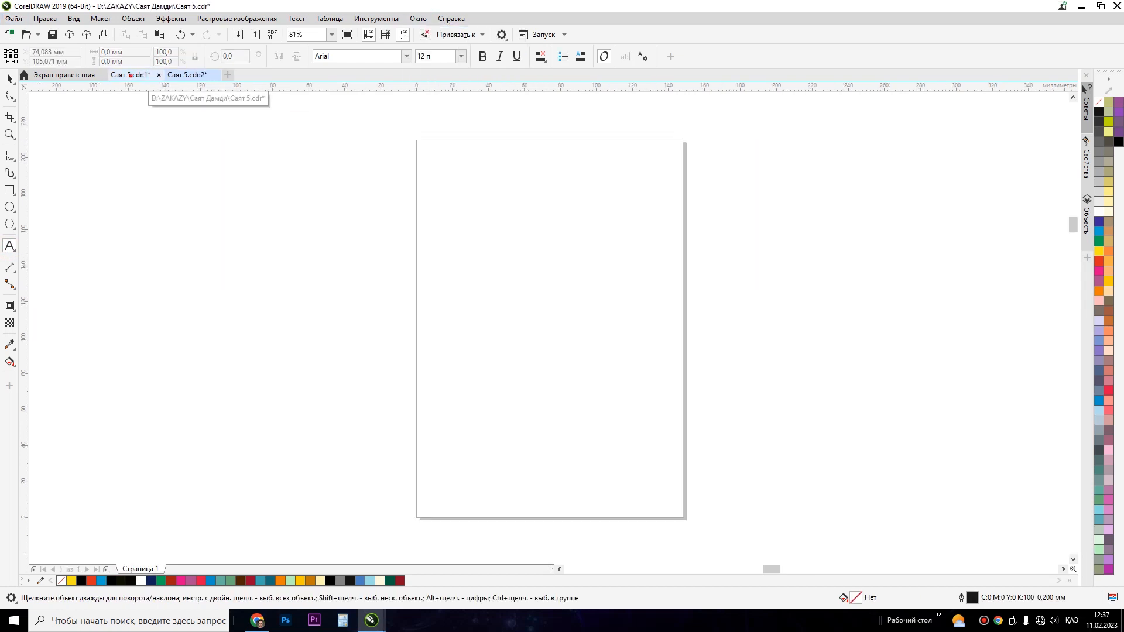
{"action": "left_click", "coordinate": [148, 75]}
{"action": "left_click", "coordinate": [238, 119]}
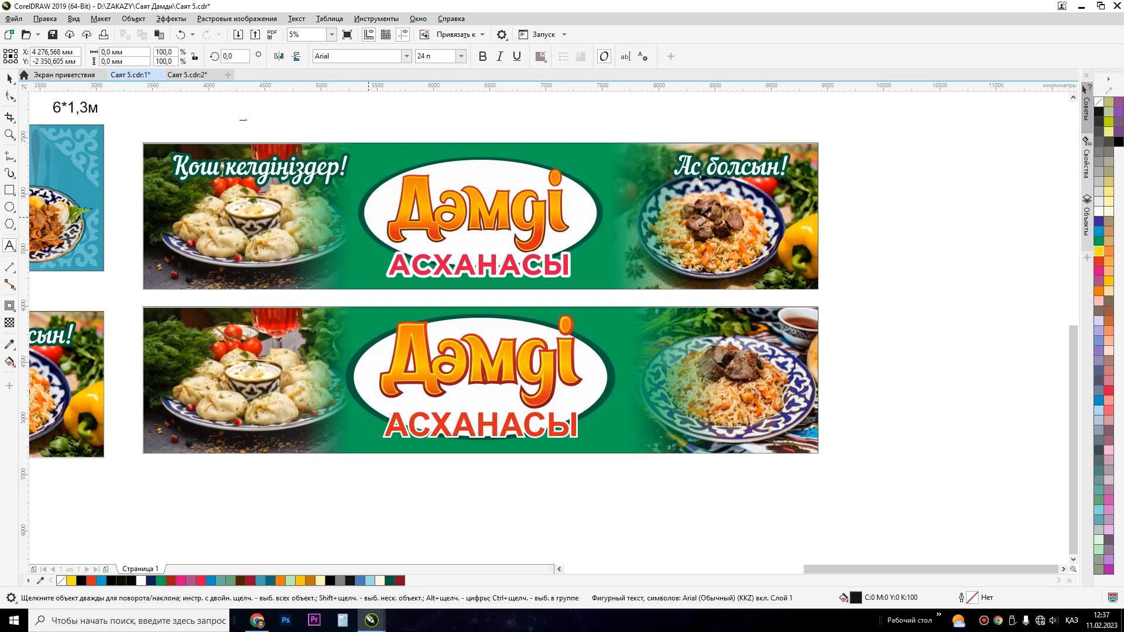
{"action": "left_click", "coordinate": [11, 76]}
{"action": "left_click_drag", "start_coordinate": [251, 125], "coordinate": [309, 132]}
Step: Set the greeting in KZLobster, enlarge it to about 1576 mm wide and place it over the new banner's dumpling photo
{"action": "left_click", "coordinate": [407, 57]}
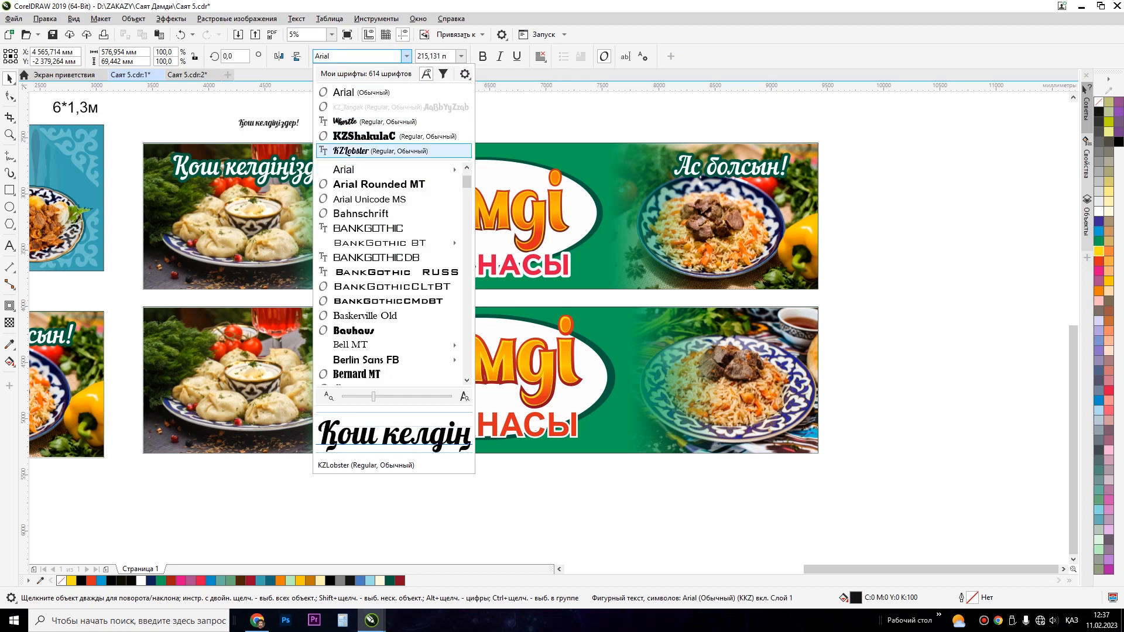
{"action": "left_click", "coordinate": [380, 150]}
{"action": "left_click_drag", "start_coordinate": [309, 133], "coordinate": [416, 145]}
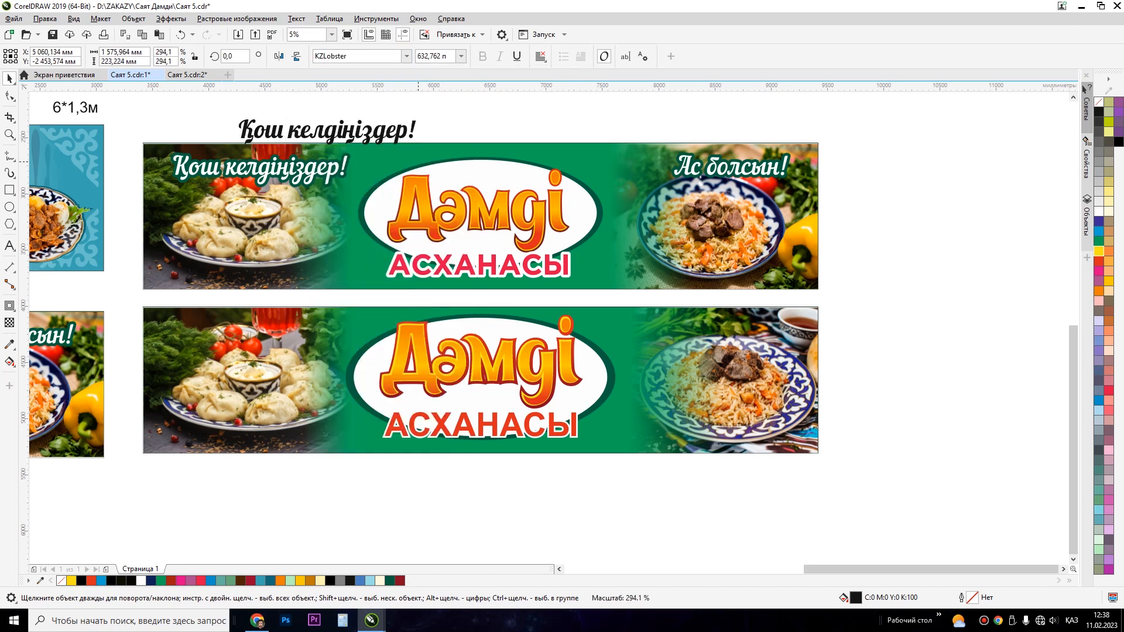
{"action": "left_click_drag", "start_coordinate": [328, 130], "coordinate": [252, 331]}
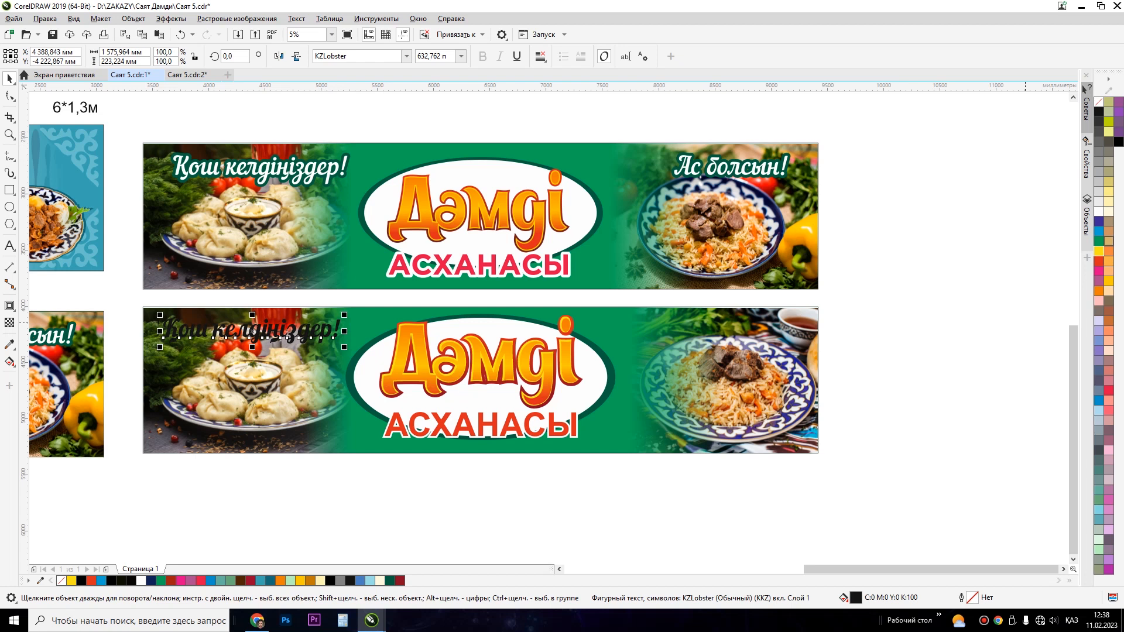
Step: Fill the greeting with white and give it a dark green C90 M20 Y78 K47 outline
{"action": "left_click", "coordinate": [1099, 210]}
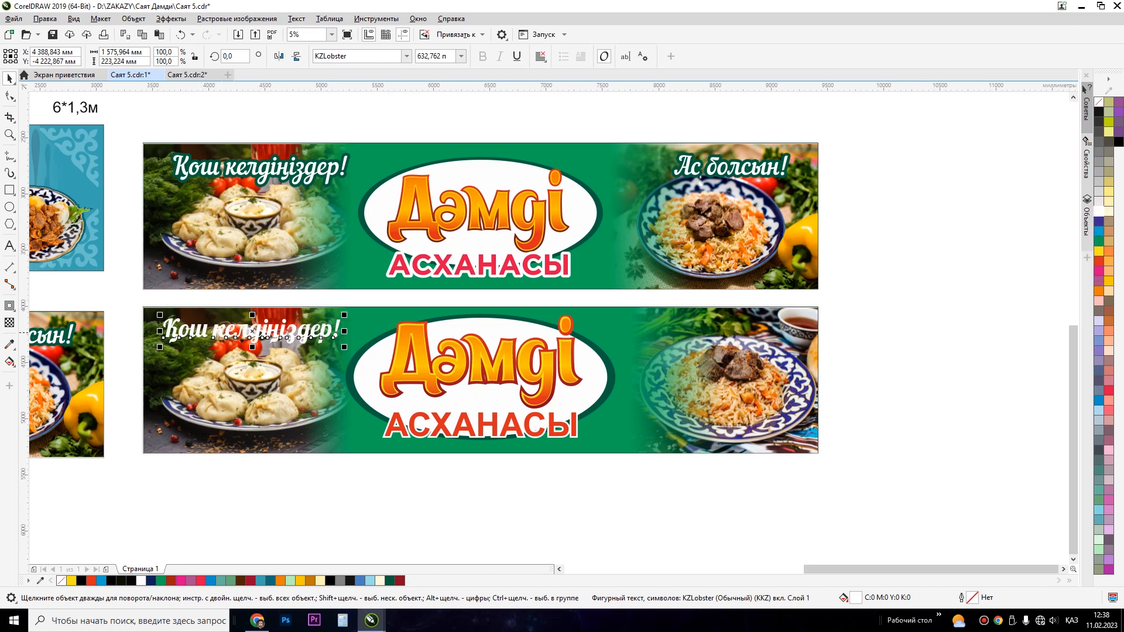
{"action": "left_click", "coordinate": [9, 345]}
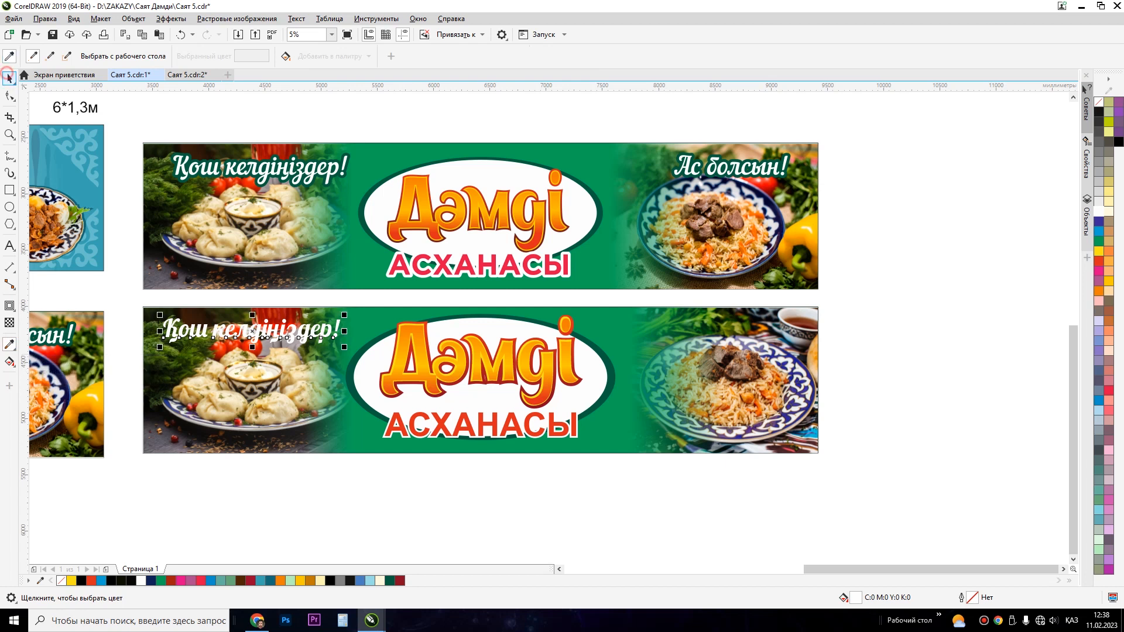
{"action": "left_click", "coordinate": [9, 77]}
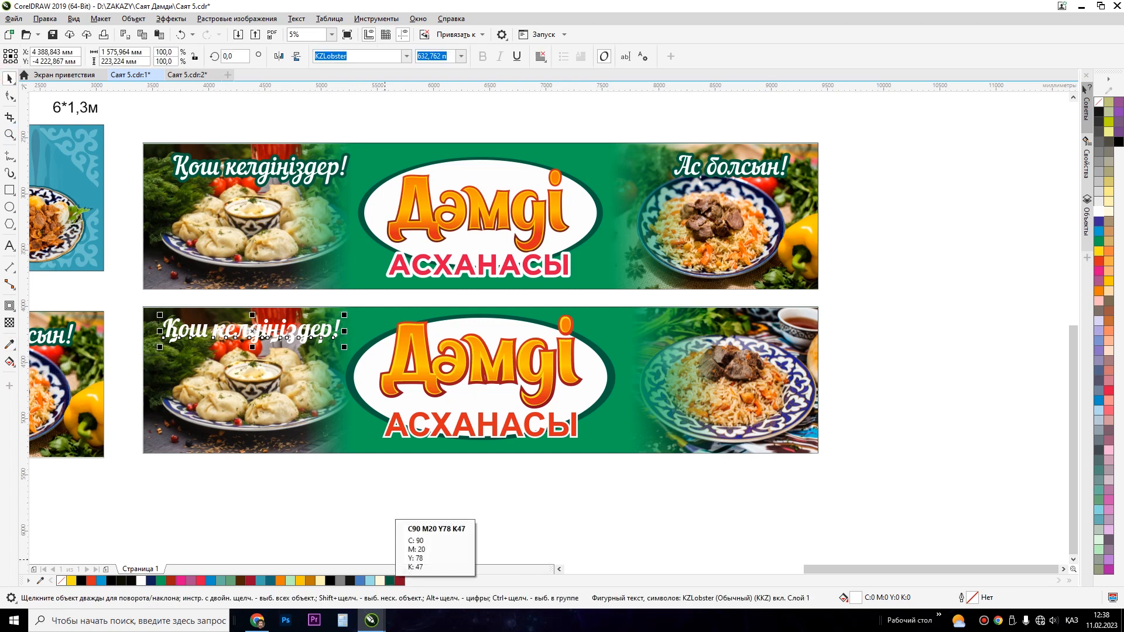
{"action": "right_click", "coordinate": [390, 581]}
Step: Set the greeting's outline to 20 mm wide with rounded corners, drawn behind the fill
{"action": "scroll", "coordinate": [338, 338], "scroll_direction": "up", "scroll_amount": 5}
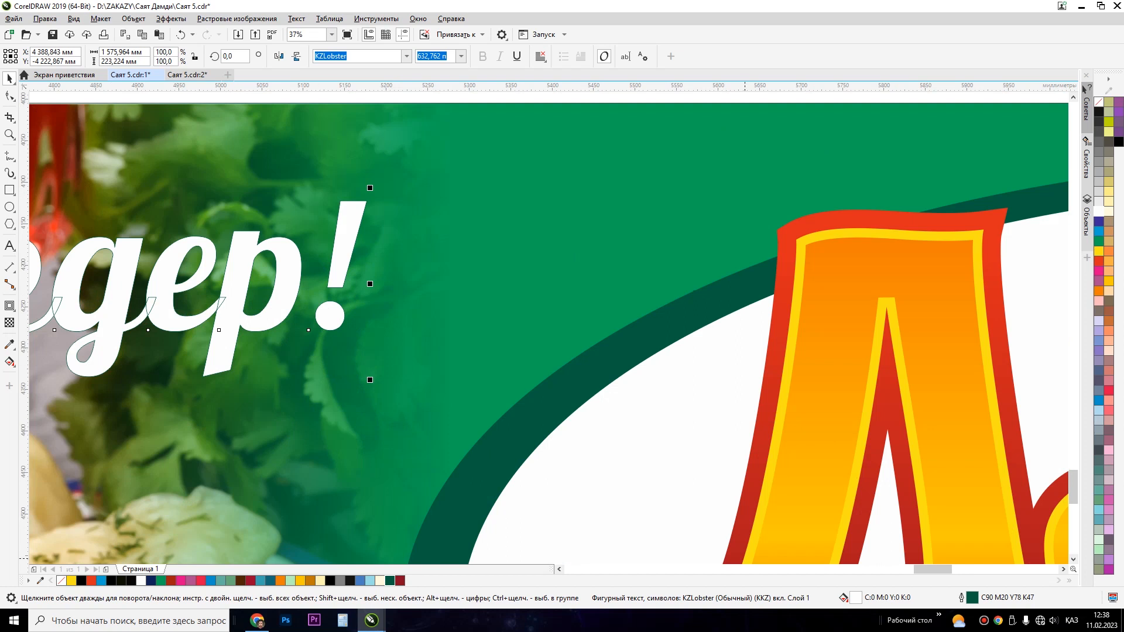
{"action": "double_click", "coordinate": [972, 598]}
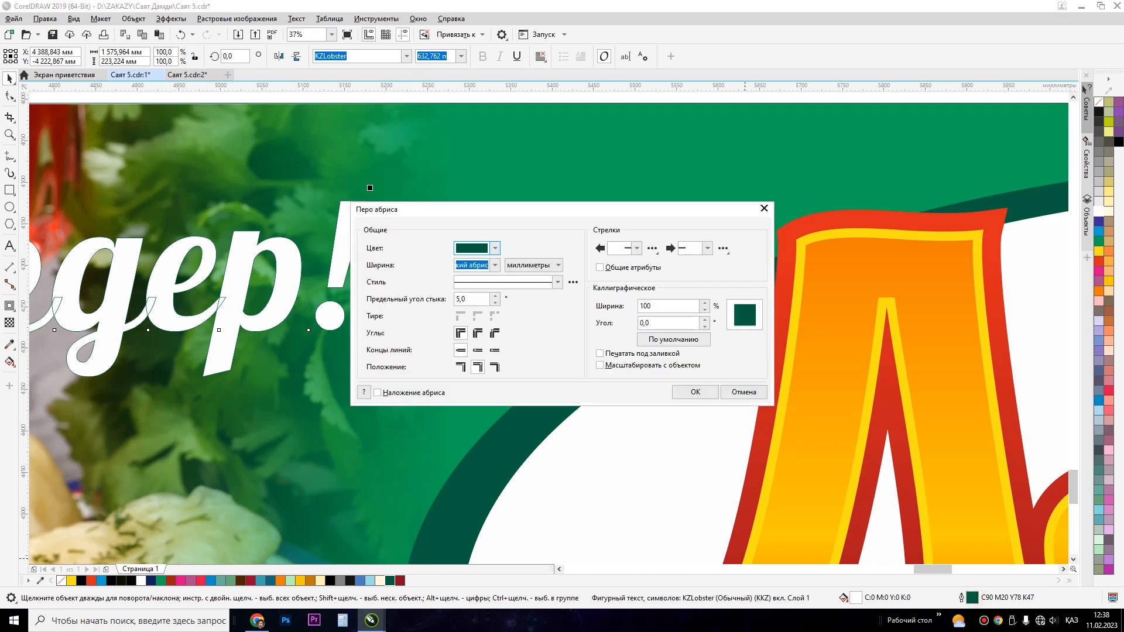
{"action": "left_click", "coordinate": [770, 208]}
{"action": "key", "text": "F12"}
{"action": "left_click", "coordinate": [495, 266]}
{"action": "left_click_drag", "start_coordinate": [482, 266], "coordinate": [444, 267]}
{"action": "key", "text": "BackSpace"}
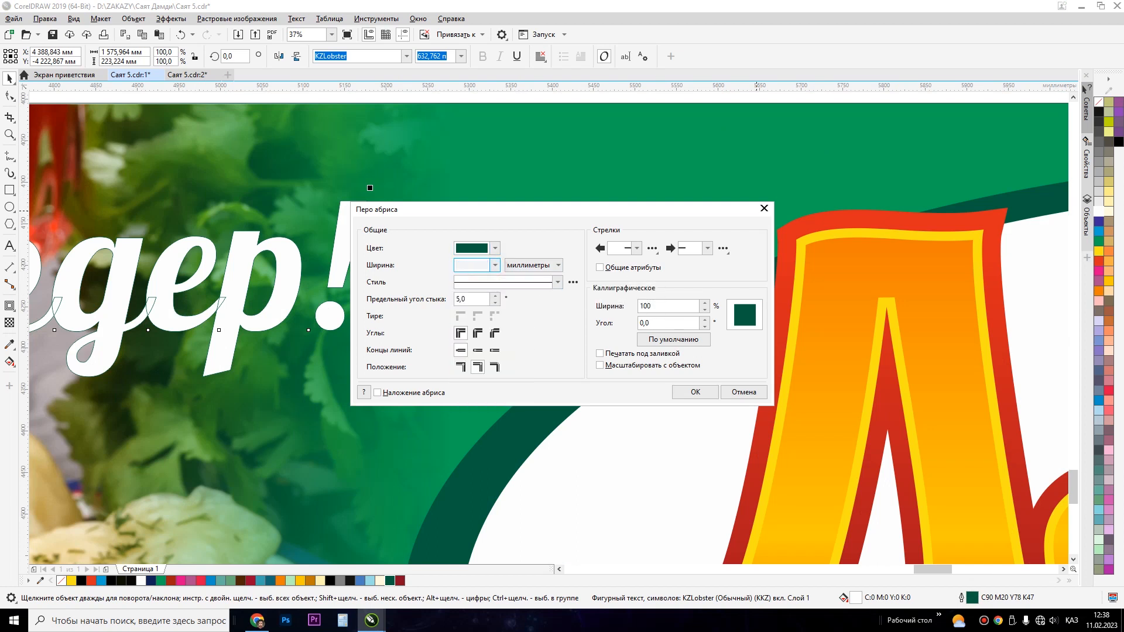
{"action": "left_click", "coordinate": [478, 333]}
{"action": "left_click", "coordinate": [599, 353]}
{"action": "left_click", "coordinate": [483, 267]}
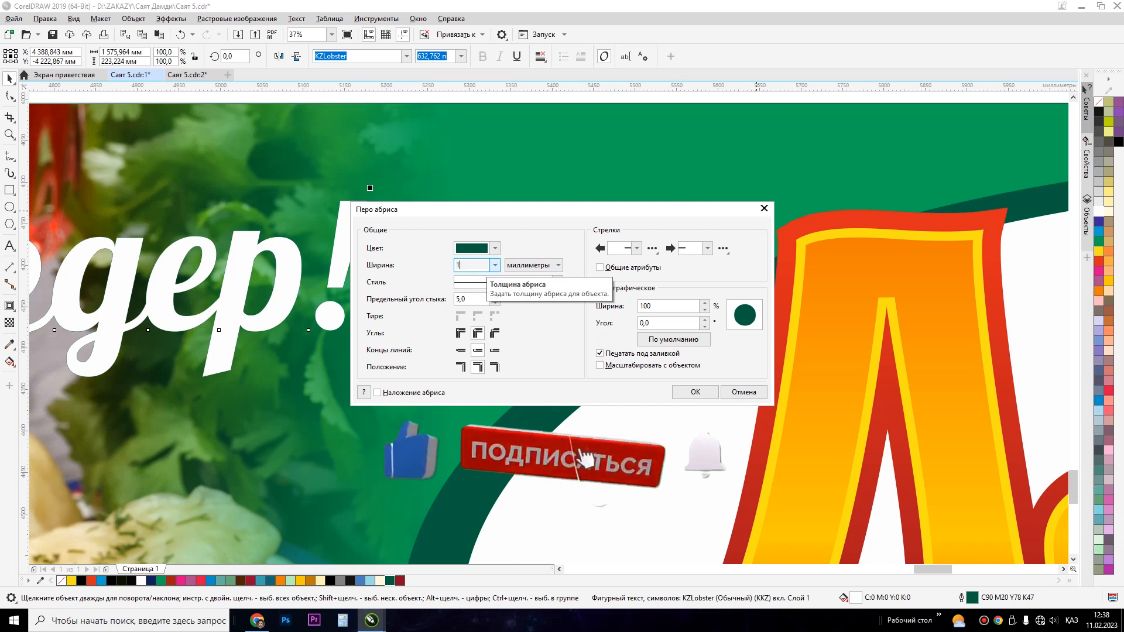
{"action": "type", "text": "1"}
{"action": "key", "text": "BackSpace"}
{"action": "type", "text": "20"}
{"action": "key", "text": "Return"}
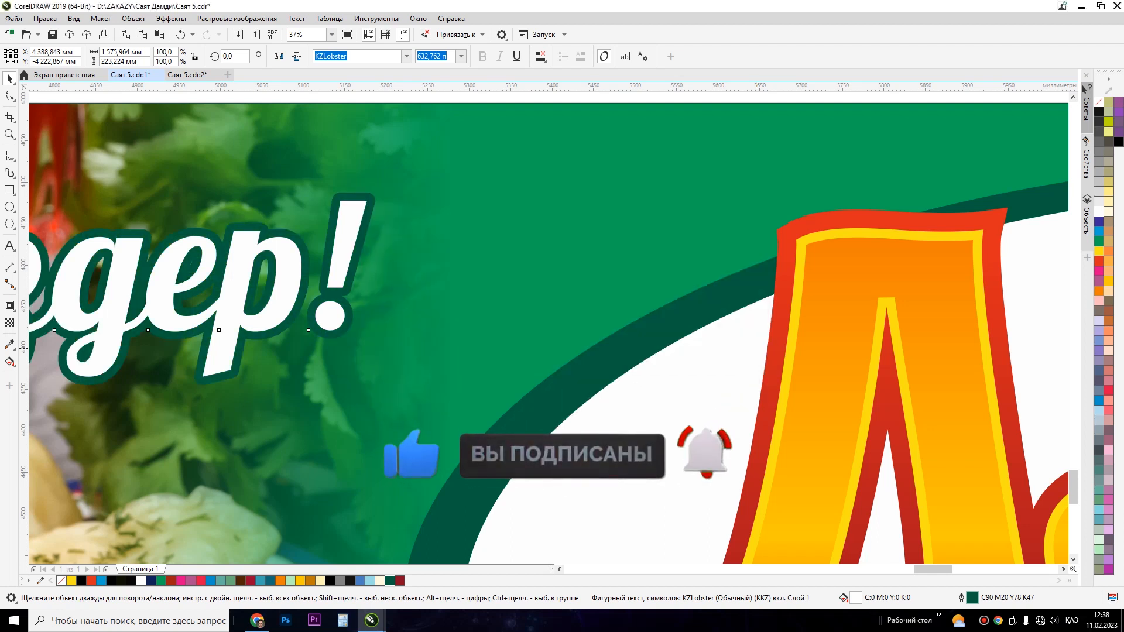
Step: Set the greeting's outline width to 40 mm
{"action": "scroll", "coordinate": [556, 264], "scroll_direction": "down", "scroll_amount": 3}
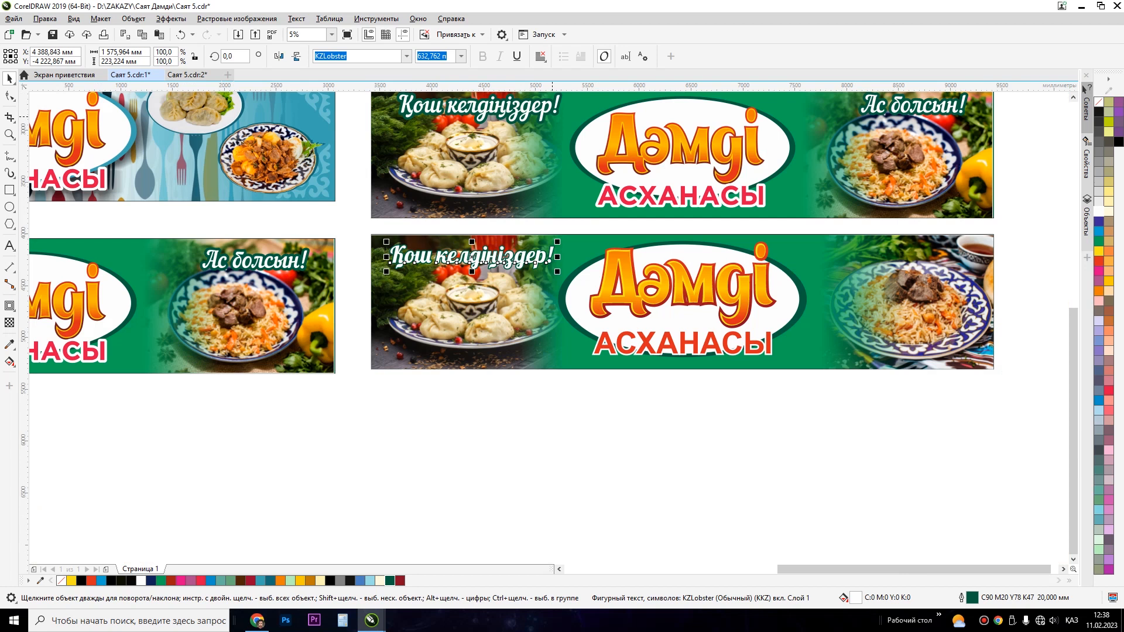
{"action": "scroll", "coordinate": [555, 140], "scroll_direction": "up", "scroll_amount": 1}
{"action": "key", "text": "F12"}
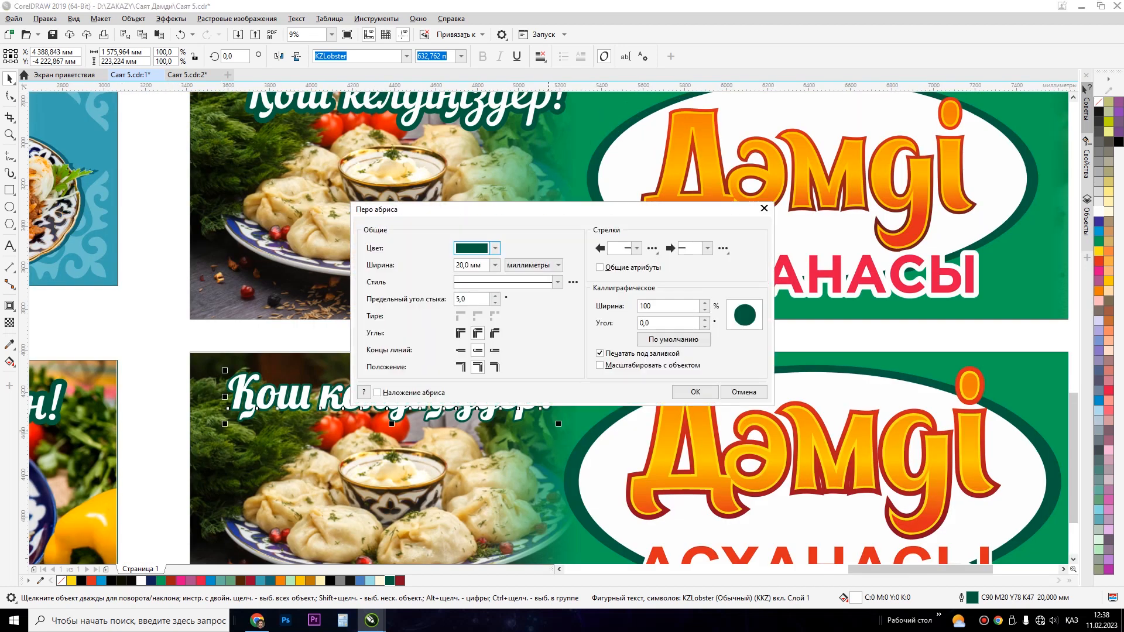
{"action": "type", "text": "40"}
{"action": "key", "text": "Return"}
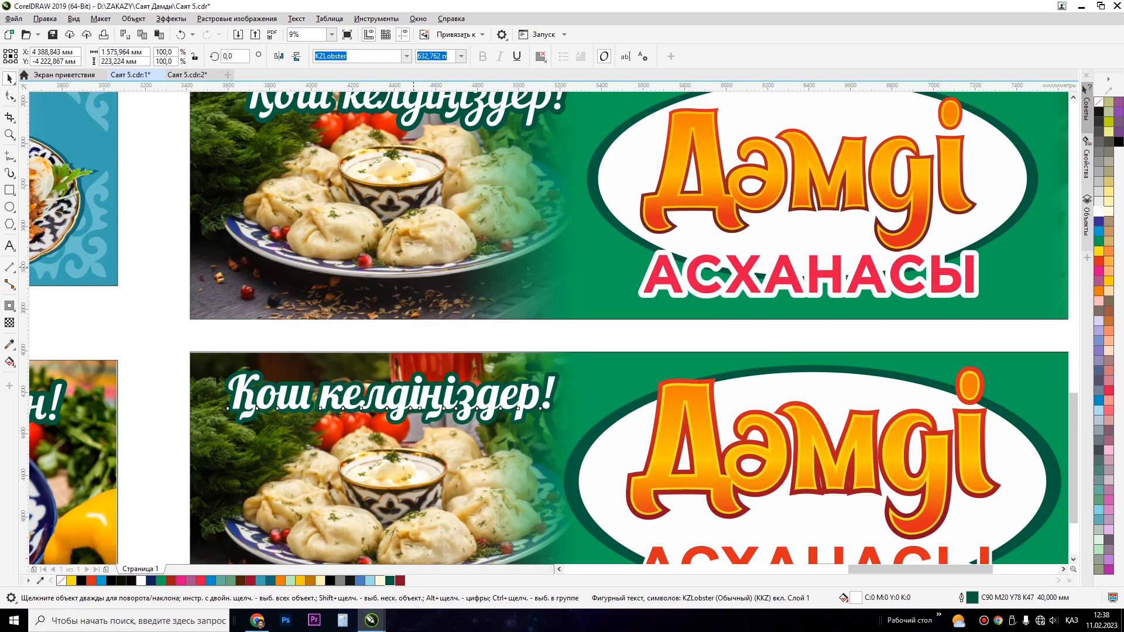
{"action": "scroll", "coordinate": [414, 265], "scroll_direction": "down", "scroll_amount": 1}
{"action": "key", "text": "Escape"}
Step: Copy the greeting above the new banner's pilaf plate, change its text to "Ас болсын!" and centre it over the plate
{"action": "left_click", "coordinate": [403, 331]}
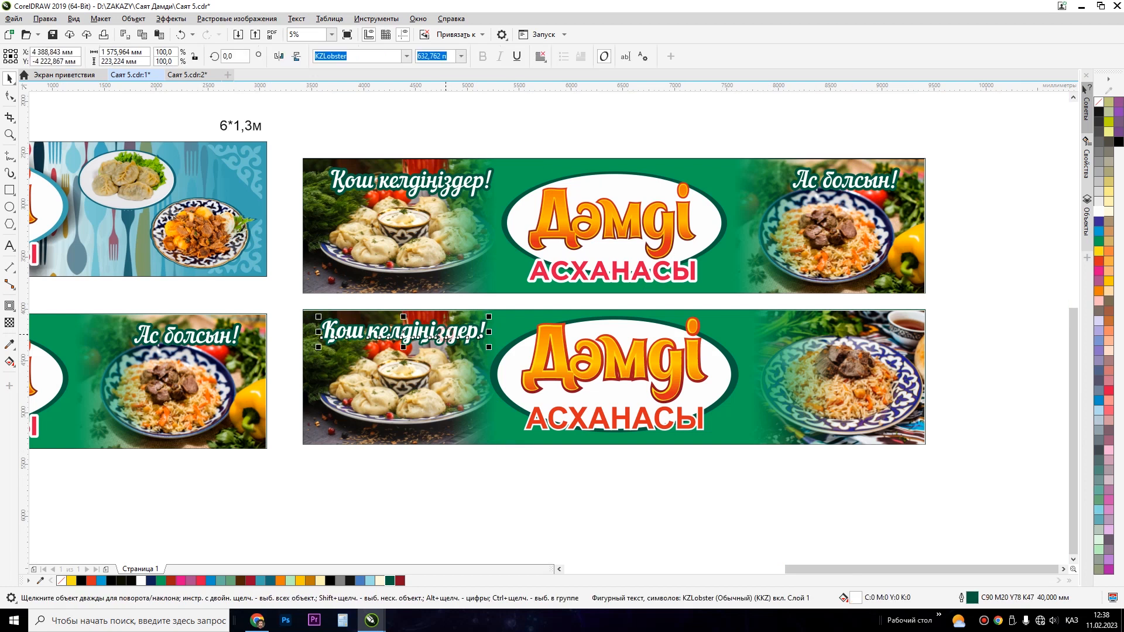
{"action": "left_click_drag", "start_coordinate": [403, 330], "coordinate": [833, 332]}
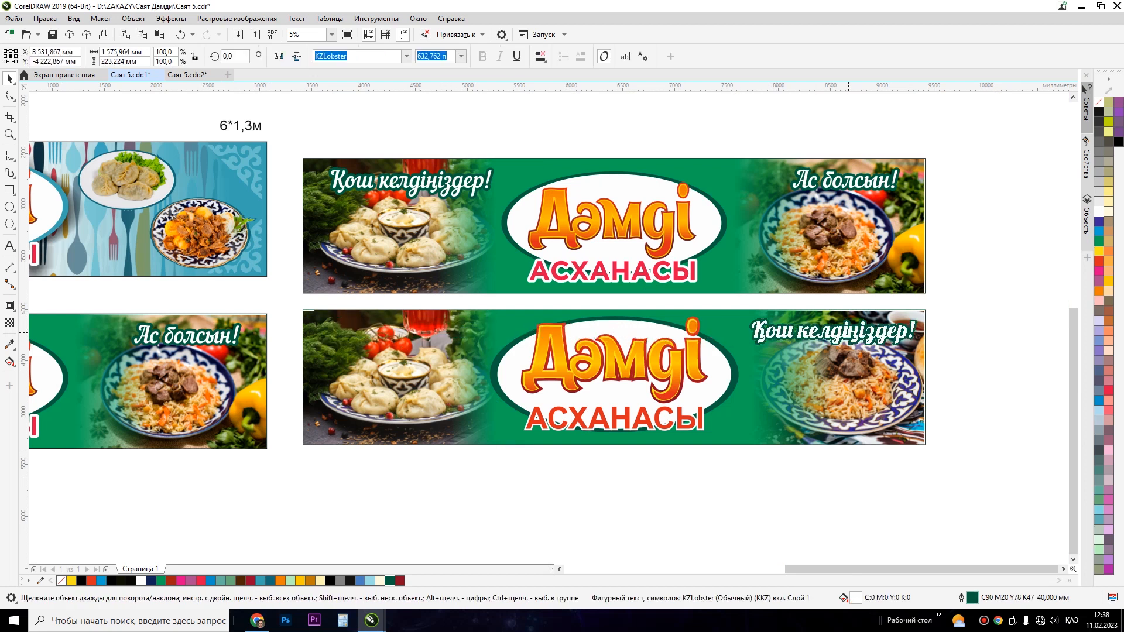
{"action": "key", "text": "F8"}
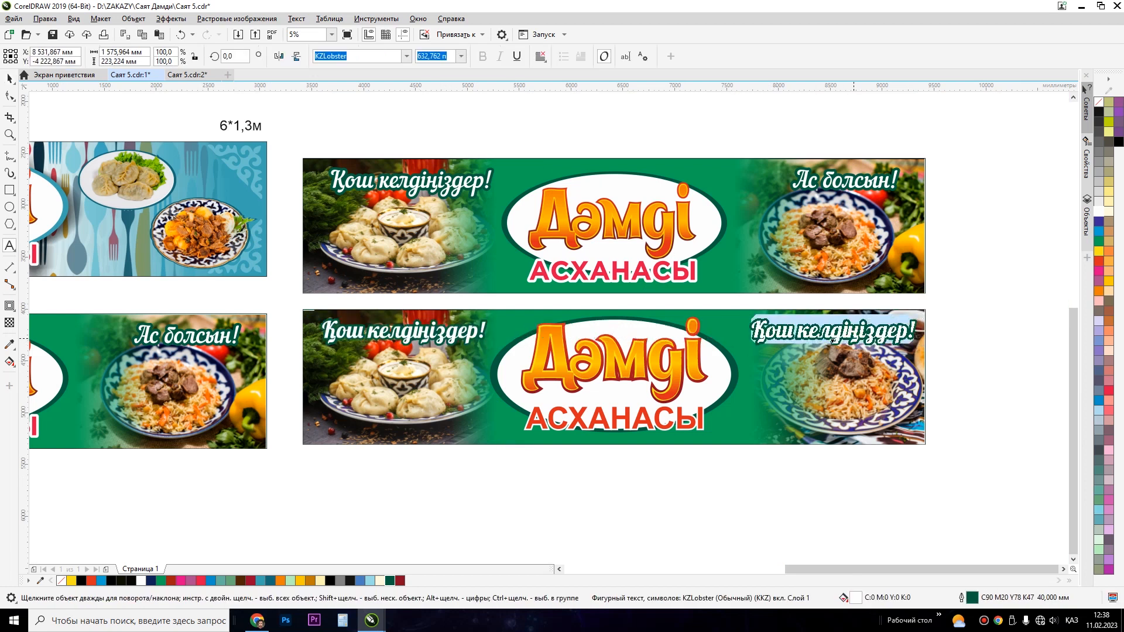
{"action": "type", "text": "Ас"}
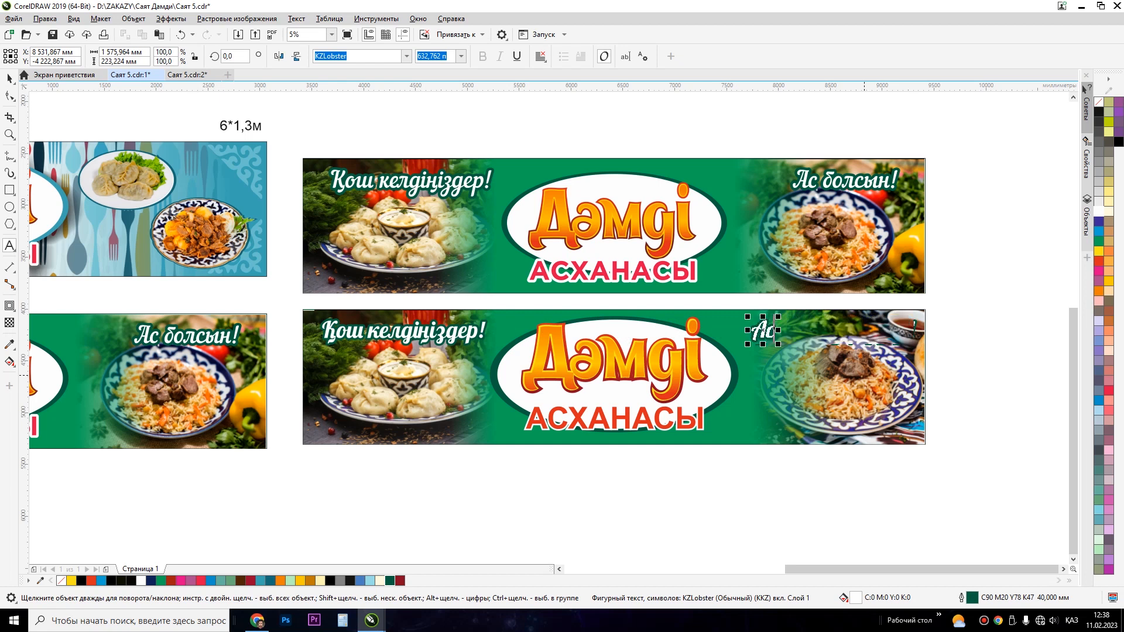
{"action": "type", "text": " болсын!"}
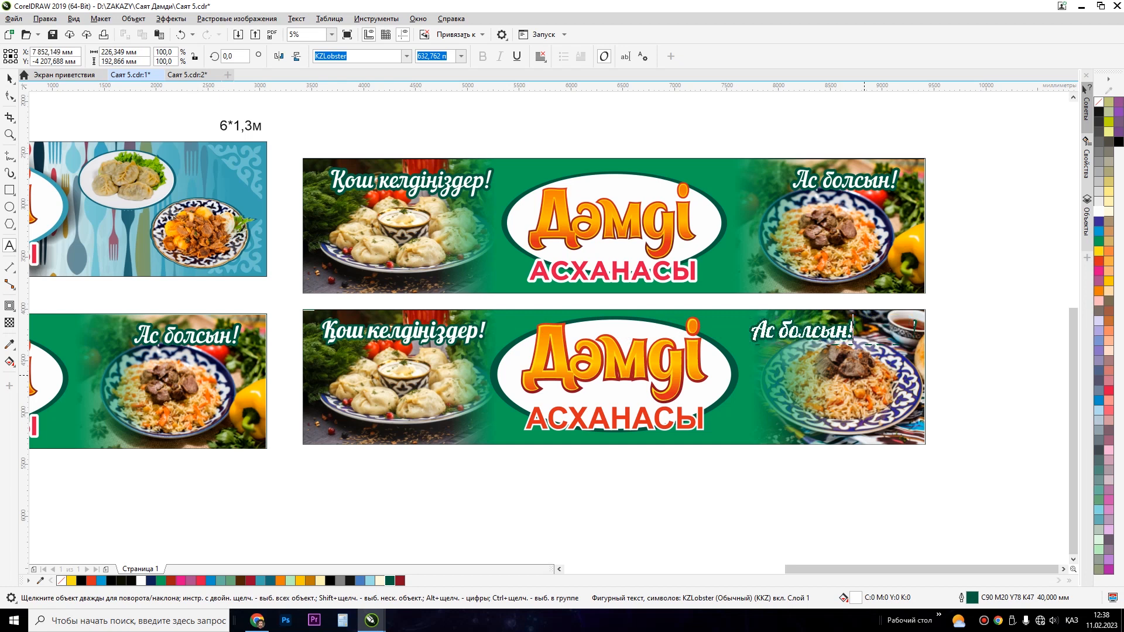
{"action": "key", "text": "Escape"}
{"action": "left_click", "coordinate": [9, 78]}
{"action": "left_click_drag", "start_coordinate": [809, 338], "coordinate": [853, 338]}
Step: Group both greetings with the new banner and save the document
{"action": "left_click", "coordinate": [979, 321]}
{"action": "left_click_drag", "start_coordinate": [943, 304], "coordinate": [298, 473]}
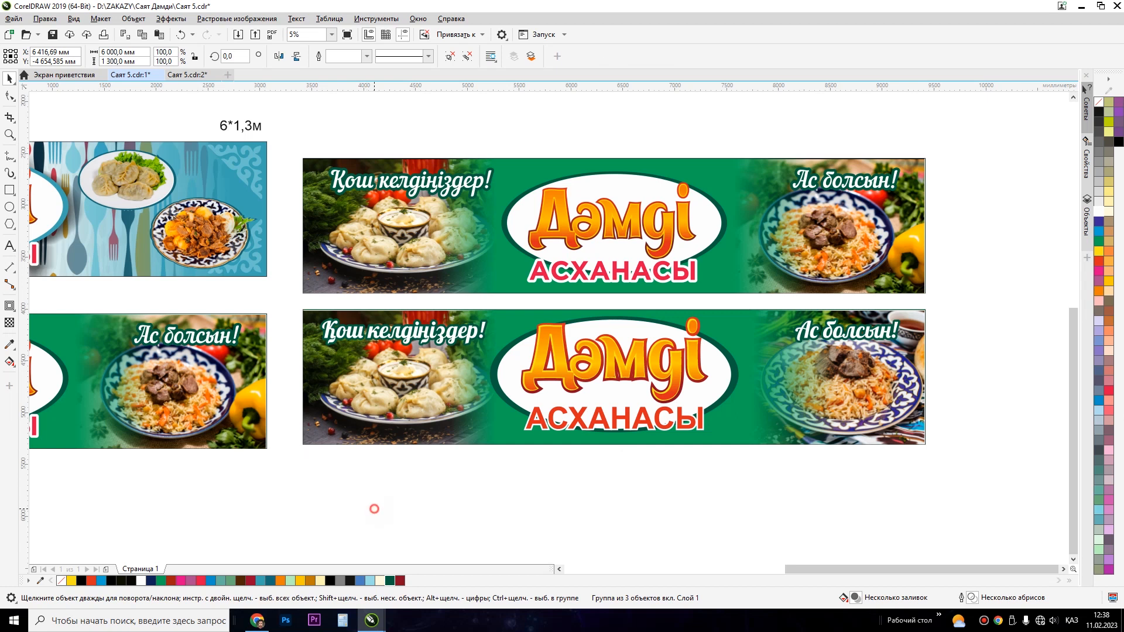
{"action": "left_click", "coordinate": [373, 508]}
{"action": "key", "text": "ctrl+s"}
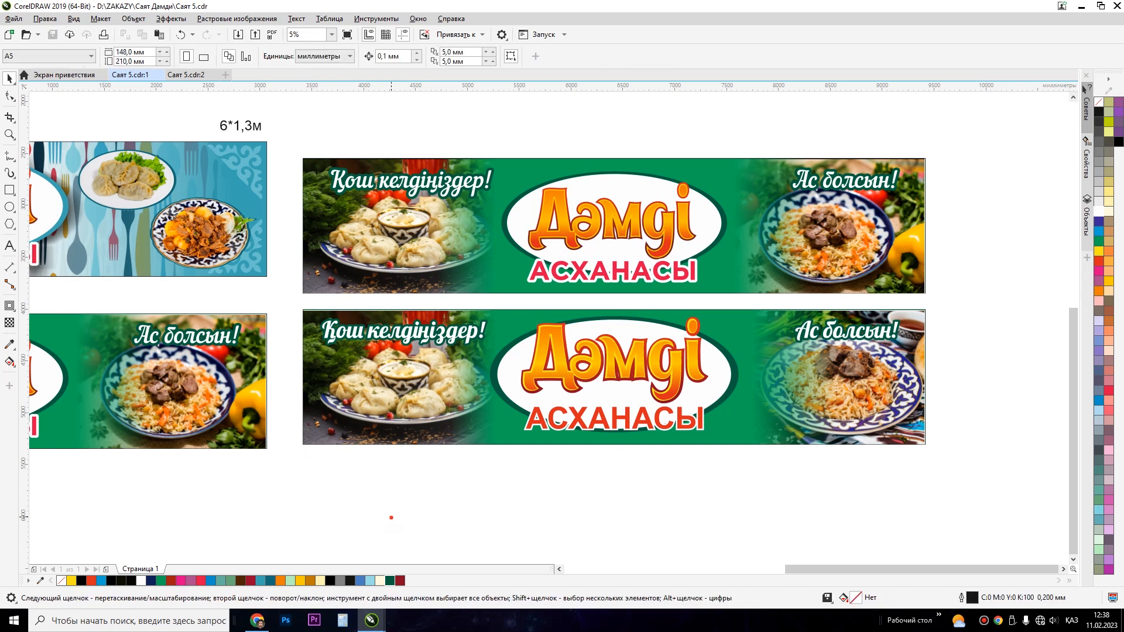
{"action": "key", "text": "z"}
{"action": "left_click_drag", "start_coordinate": [293, 299], "coordinate": [937, 455]}
{"action": "key", "text": "F4"}
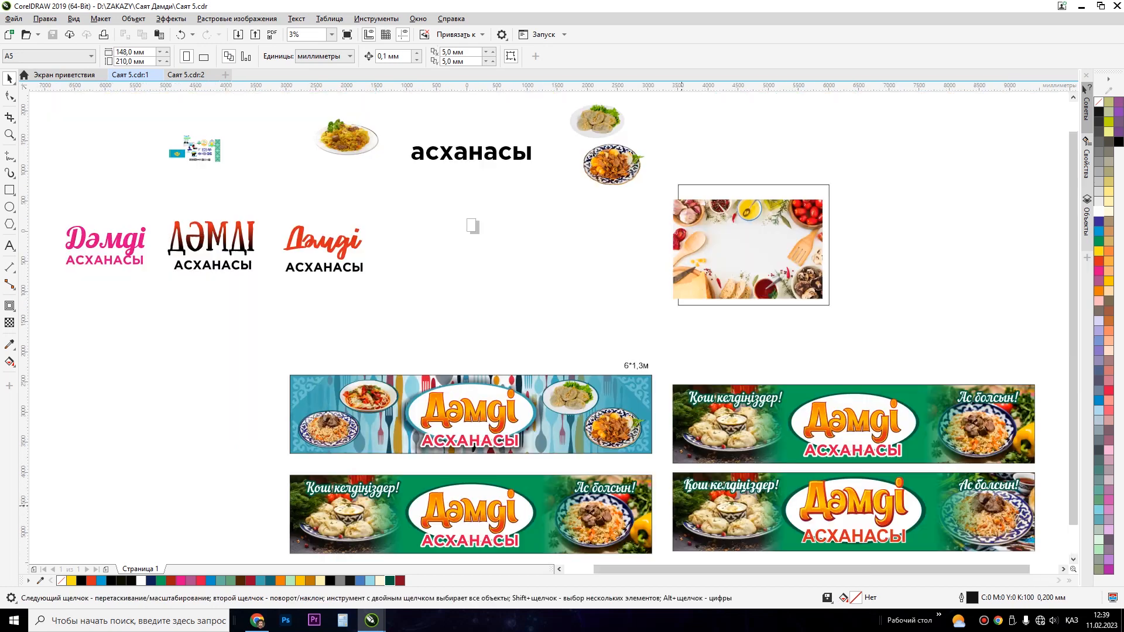
{"action": "key", "text": "F2"}
{"action": "left_click_drag", "start_coordinate": [655, 350], "coordinate": [1008, 510]}
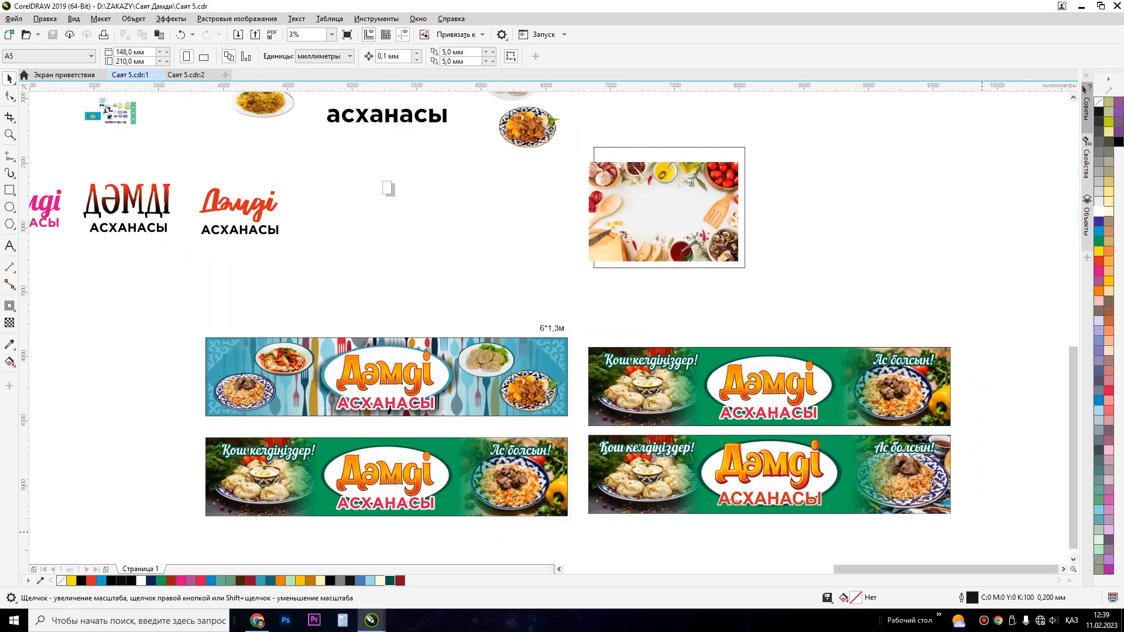
Step: Move the upper green sample banner straight up to widen the gap above the new banner, and save the document
{"action": "left_click", "coordinate": [937, 313]}
{"action": "left_click_drag", "start_coordinate": [937, 345], "coordinate": [130, 142]}
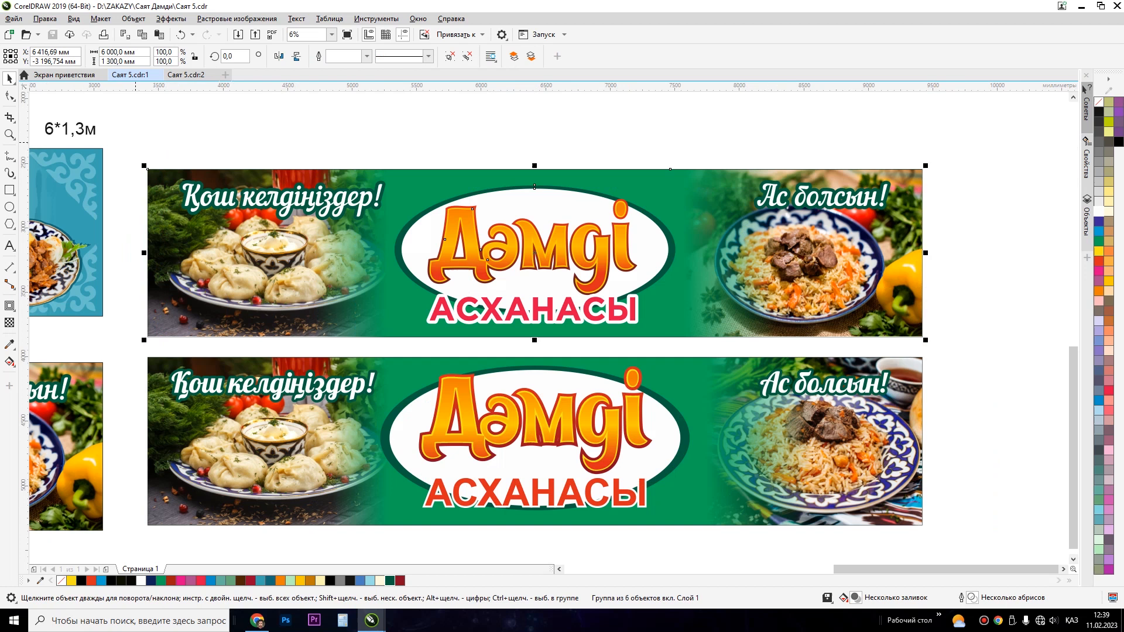
{"action": "left_click_drag", "start_coordinate": [534, 222], "coordinate": [534, 190]}
{"action": "left_click", "coordinate": [1000, 337]}
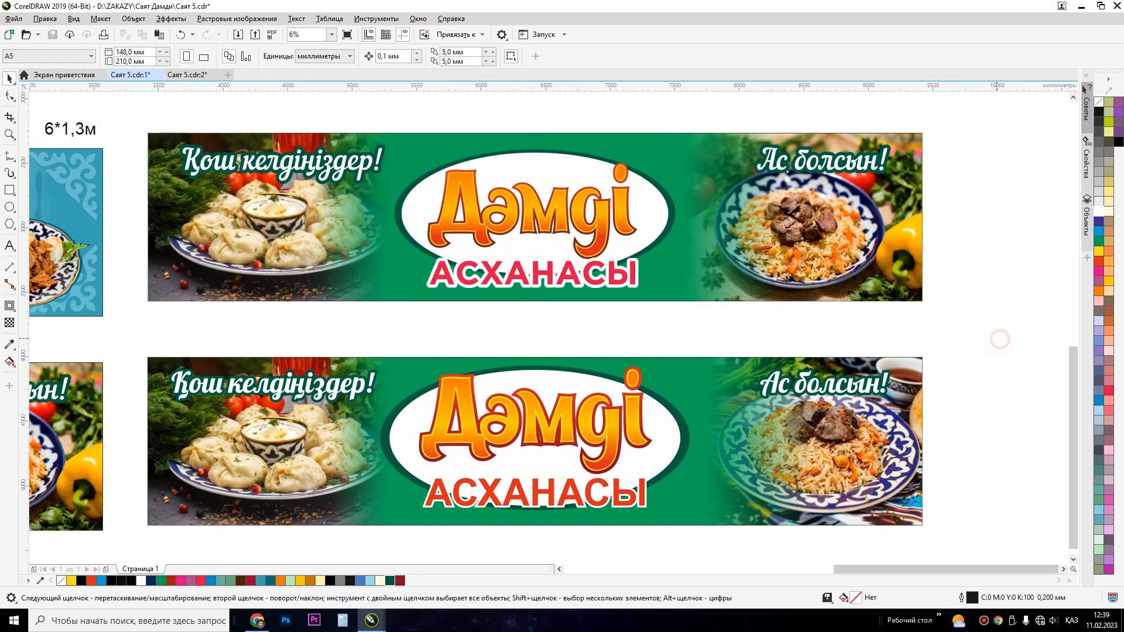
{"action": "key", "text": "ctrl+s"}
{"action": "left_click", "coordinate": [327, 384]}
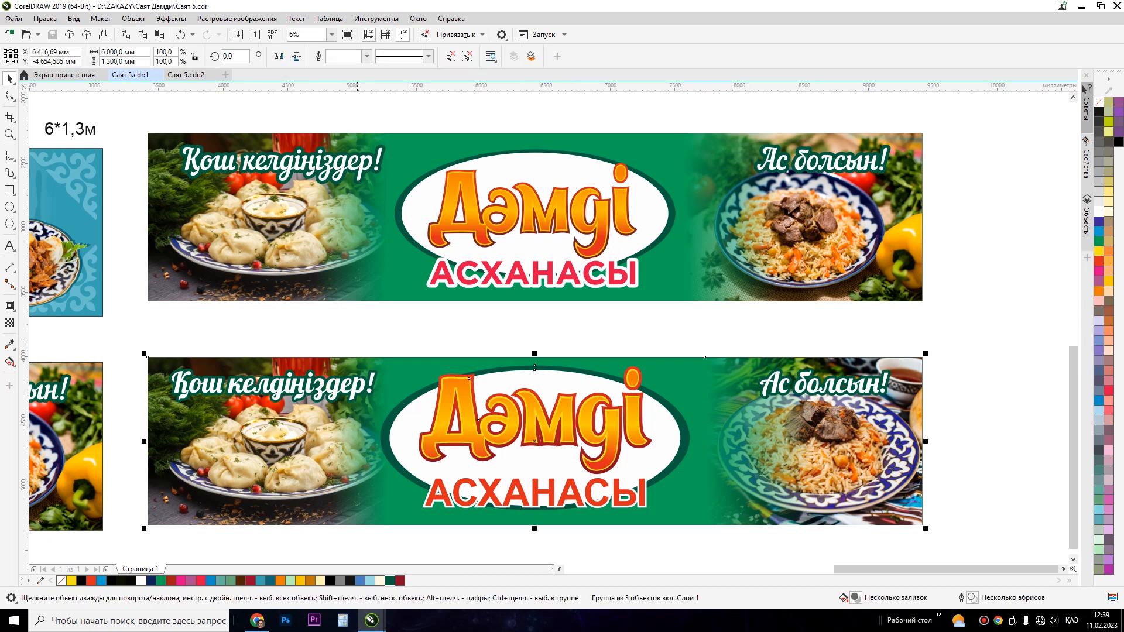
{"action": "left_click", "coordinate": [363, 334]}
{"action": "left_click_drag", "start_coordinate": [131, 337], "coordinate": [960, 530]}
{"action": "left_click", "coordinate": [942, 445]}
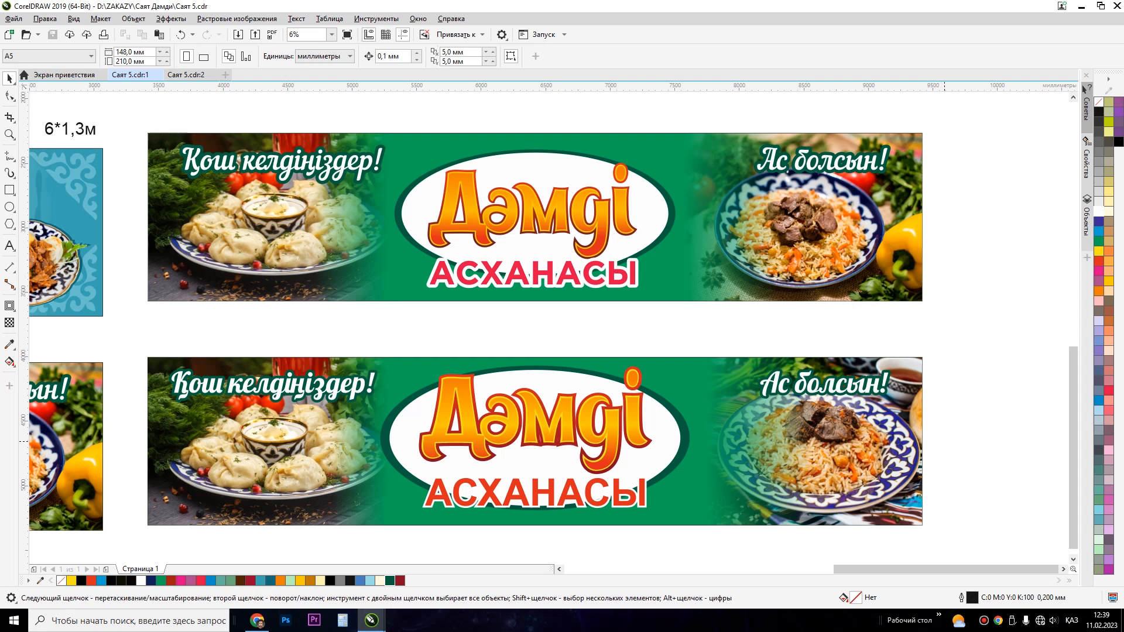
{"action": "left_click", "coordinate": [943, 442]}
{"action": "left_click_drag", "start_coordinate": [930, 347], "coordinate": [142, 530]}
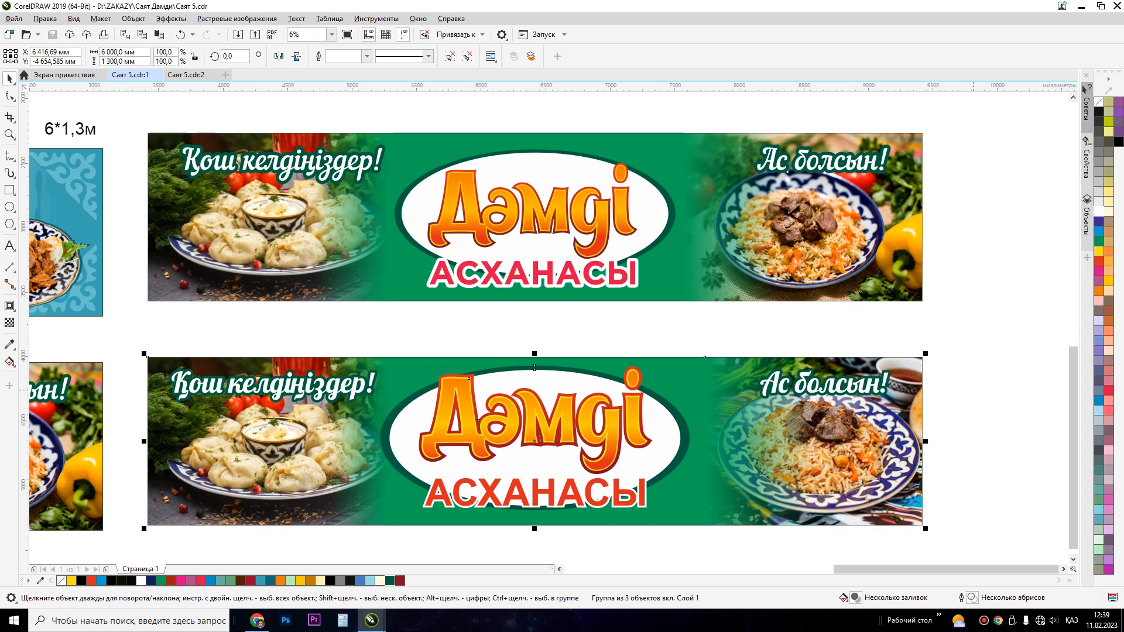
{"action": "left_click", "coordinate": [973, 391]}
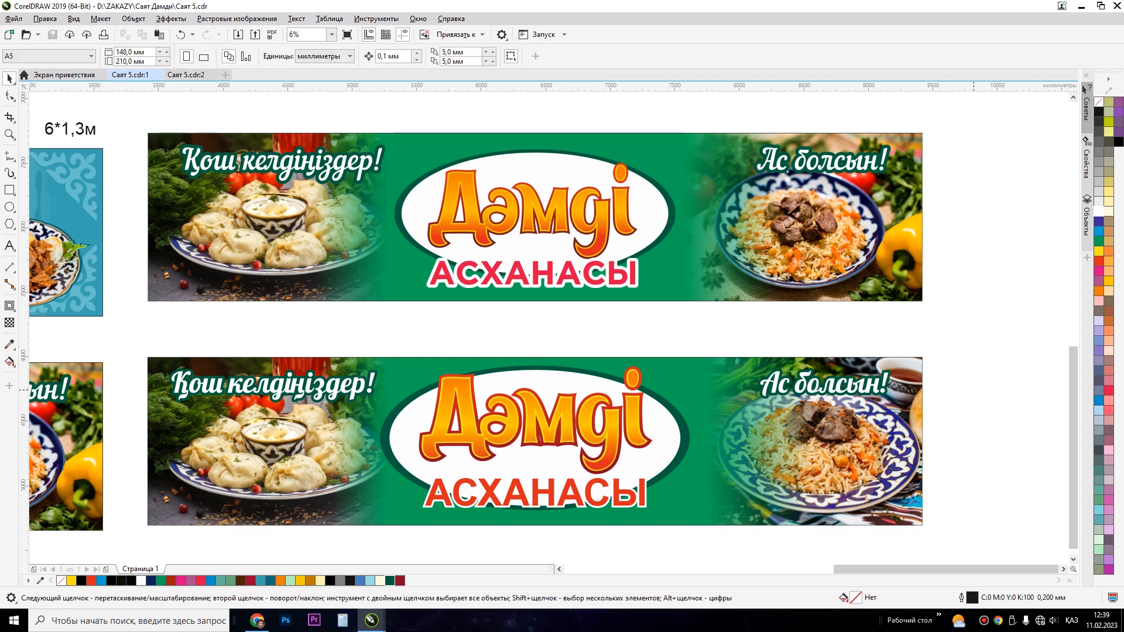
{"action": "left_click", "coordinate": [974, 391]}
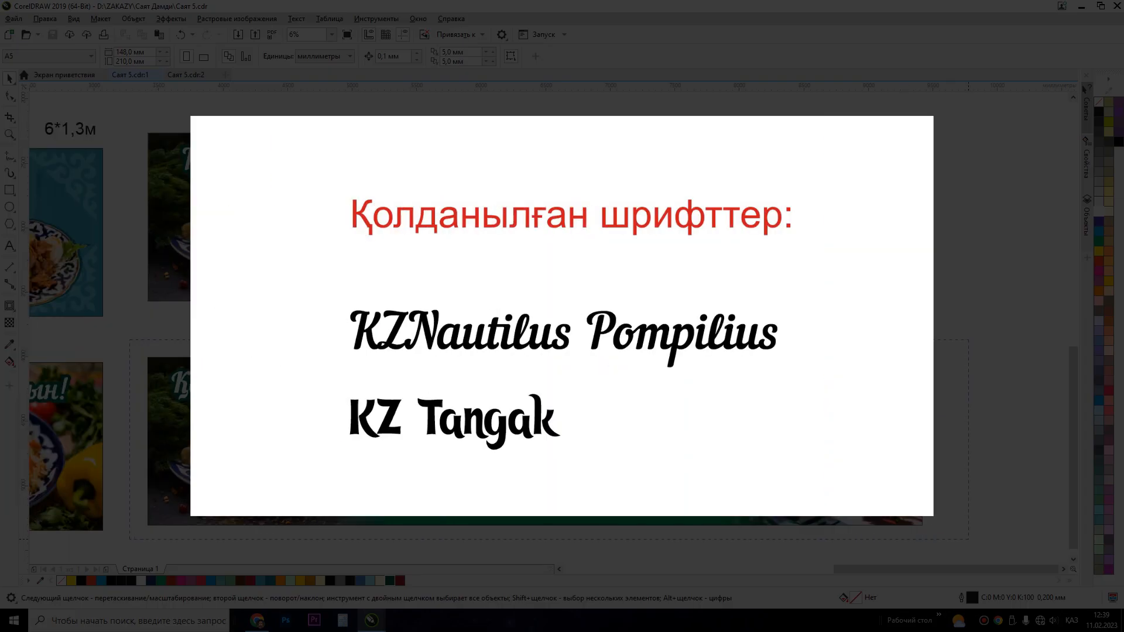
{"action": "left_click", "coordinate": [146, 356]}
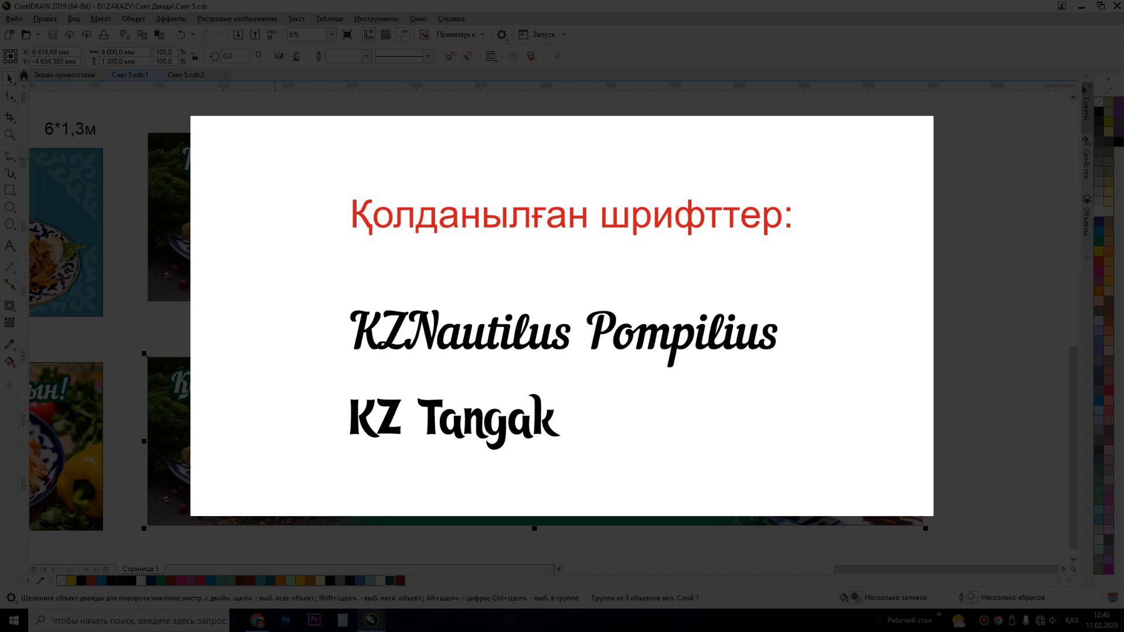
{"action": "left_click", "coordinate": [147, 132]}
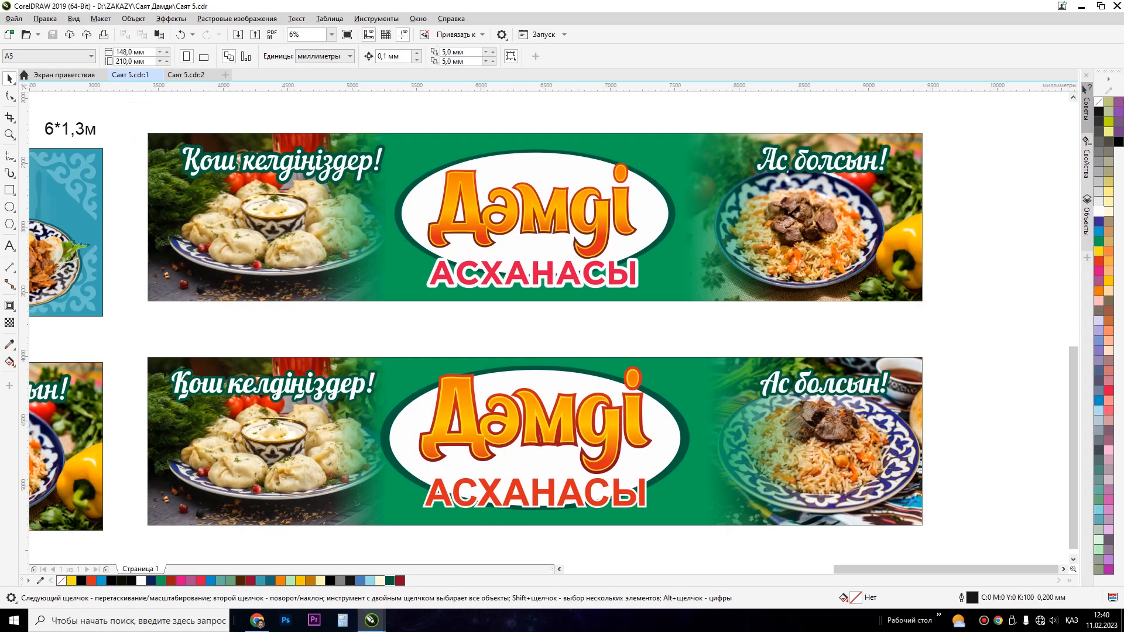
{"action": "left_click", "coordinate": [156, 329]}
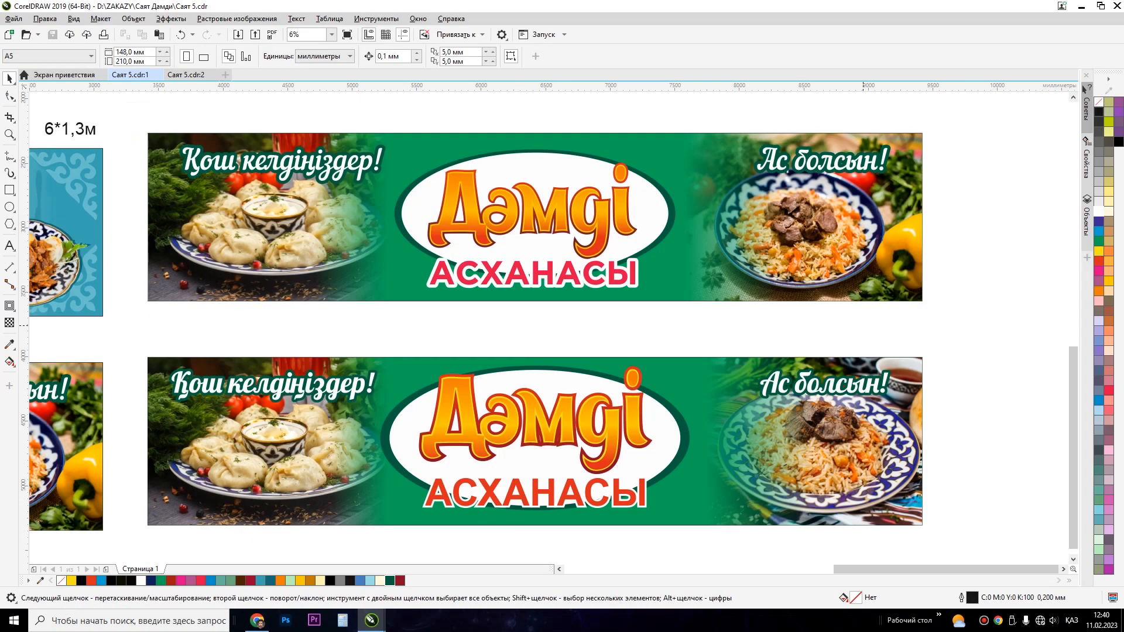